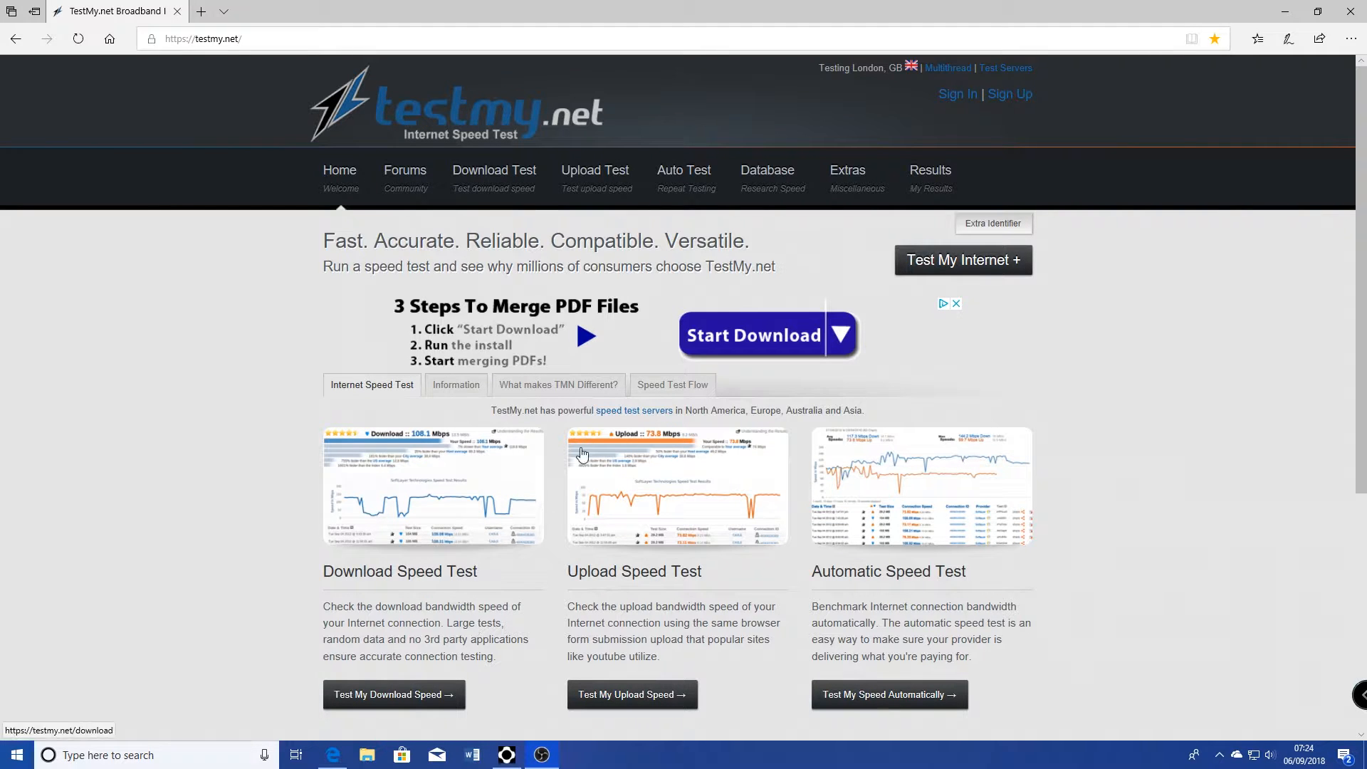
Measure the internet connection's upload speed with TestMy.net's upload test, and return from the result for a re-test
click(621, 177)
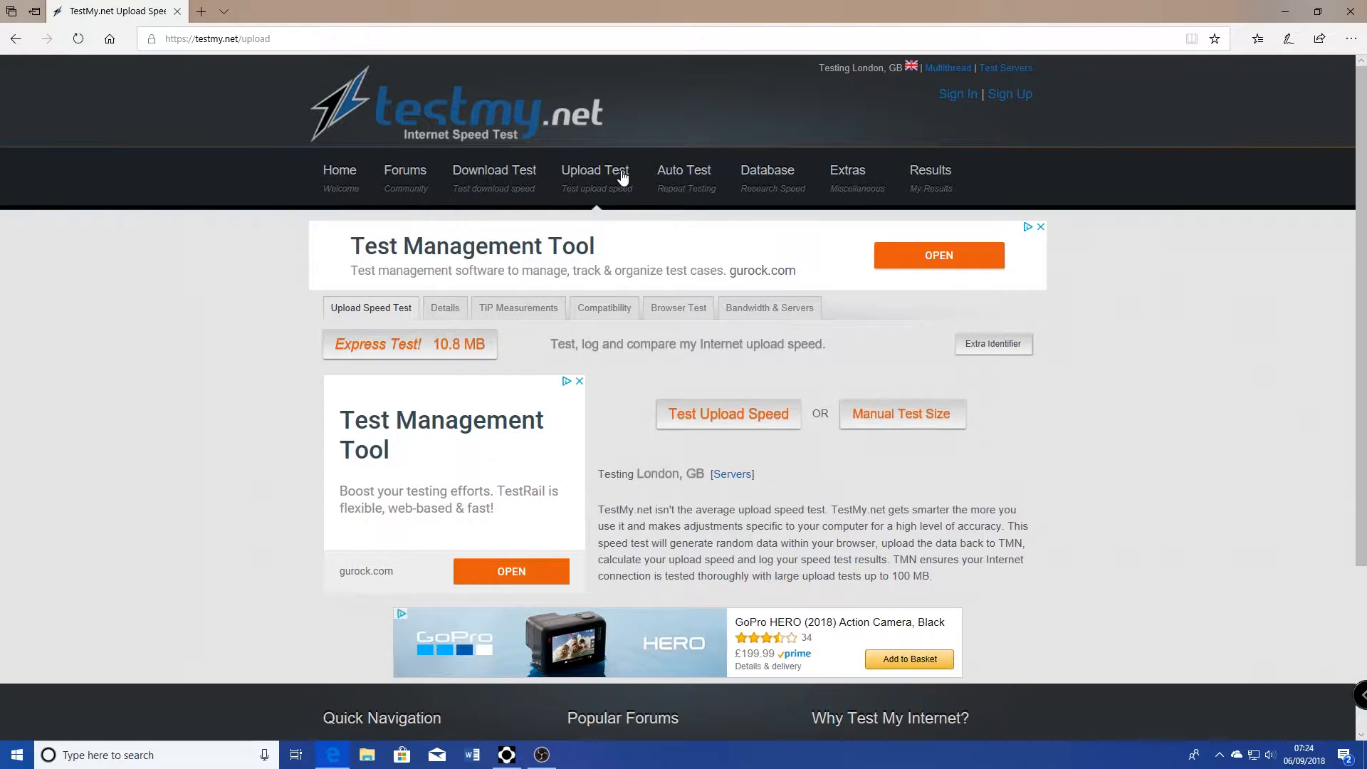
click(695, 425)
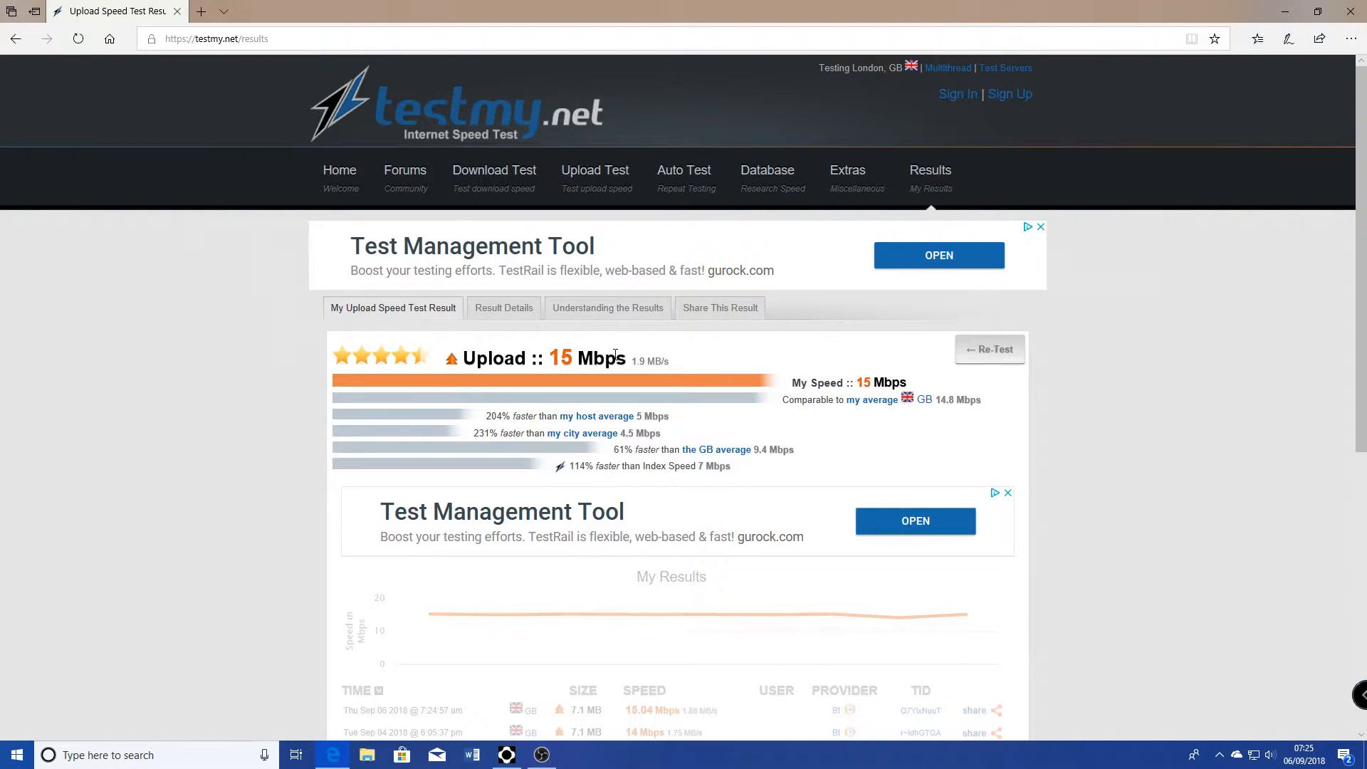
click(978, 352)
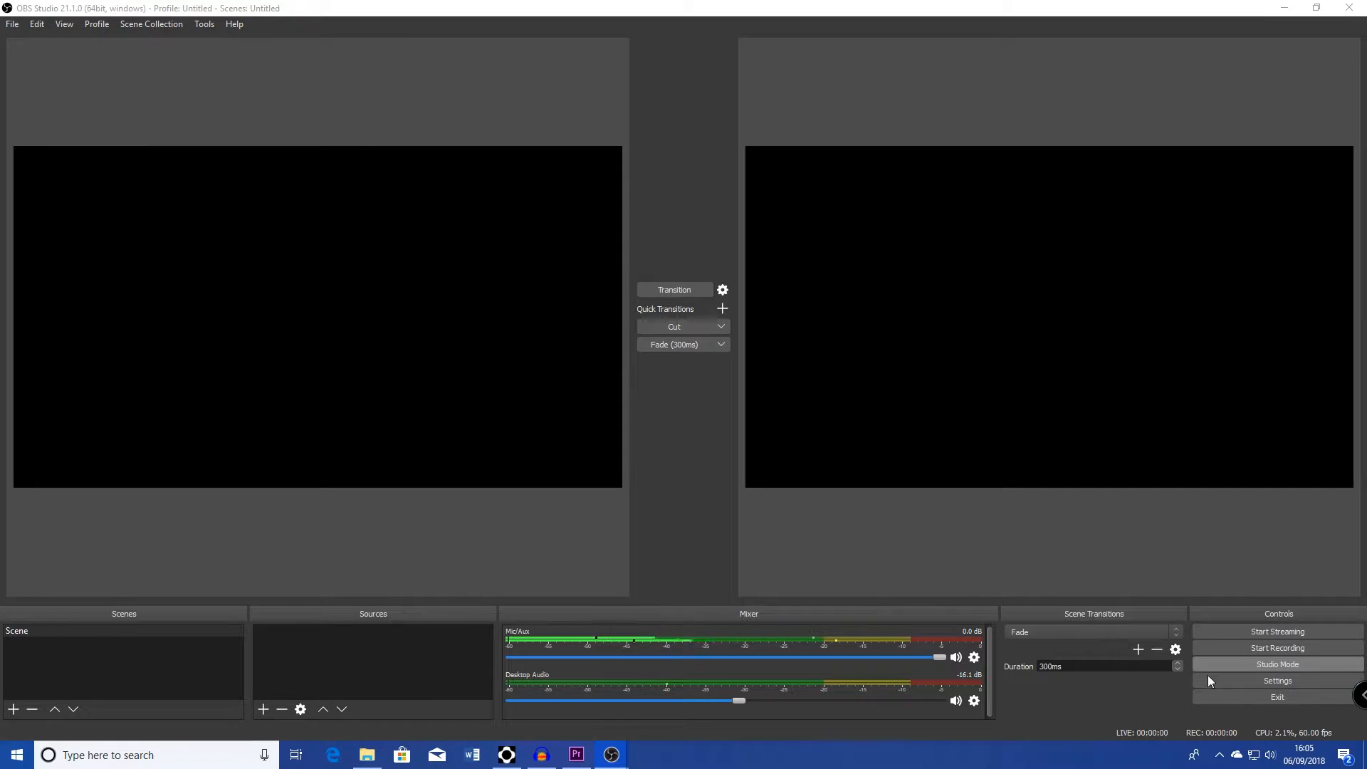
Switch to OBS Studio and set the Output Mode to Advanced in its output settings
click(1244, 683)
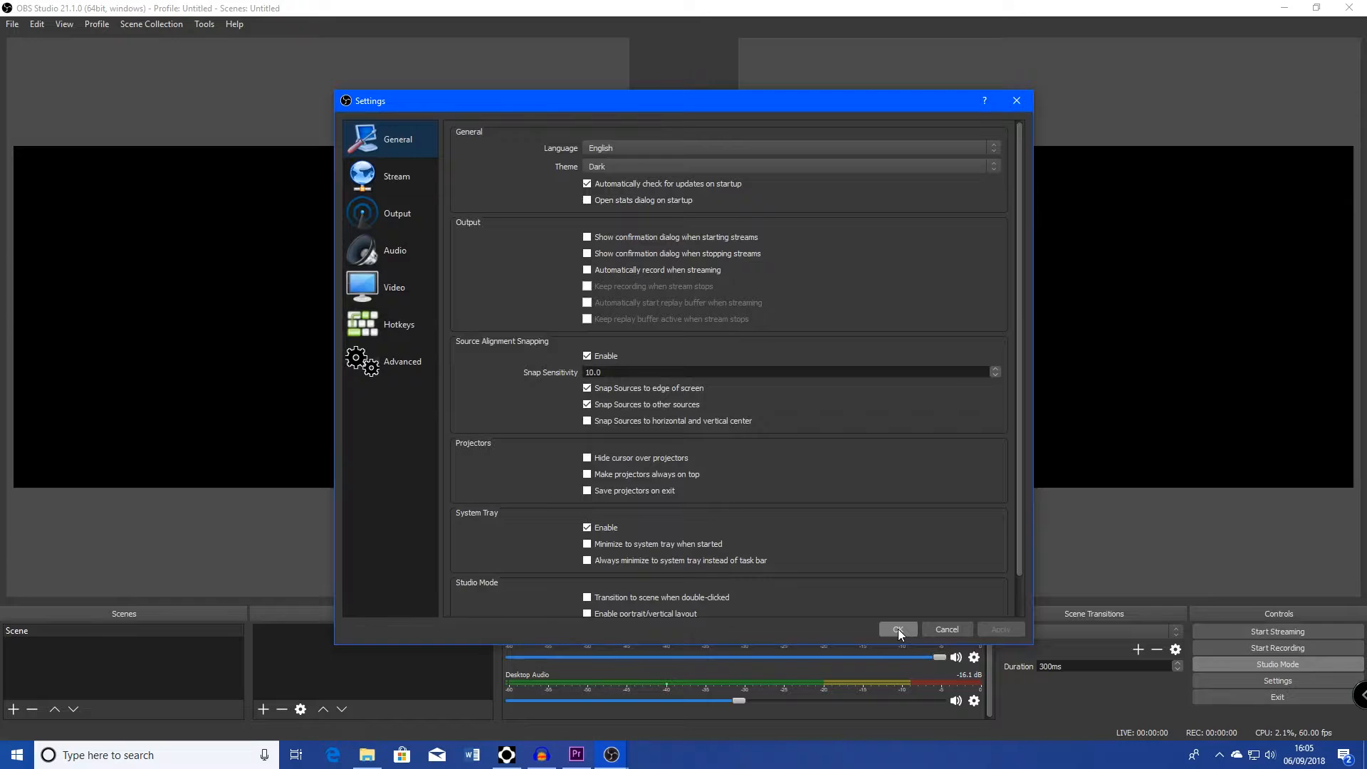
click(408, 212)
click(593, 130)
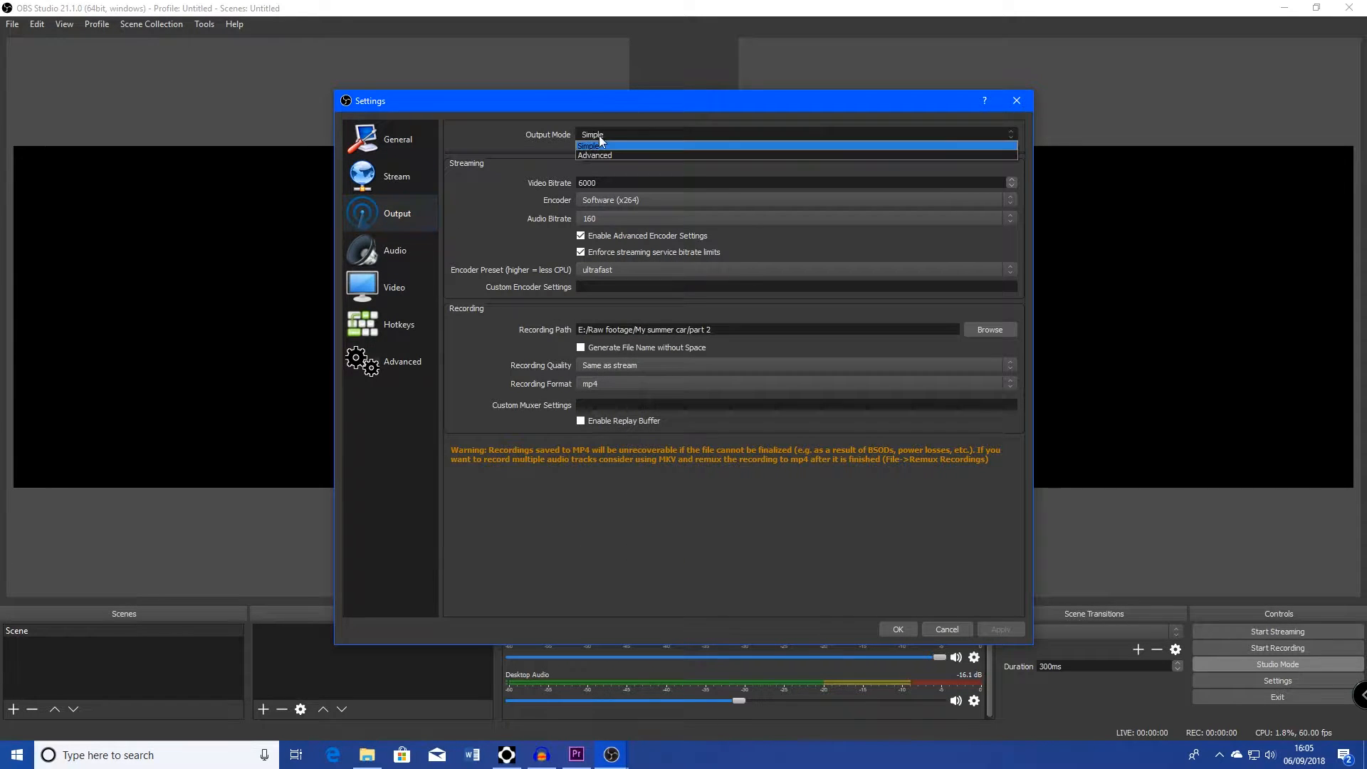
click(605, 156)
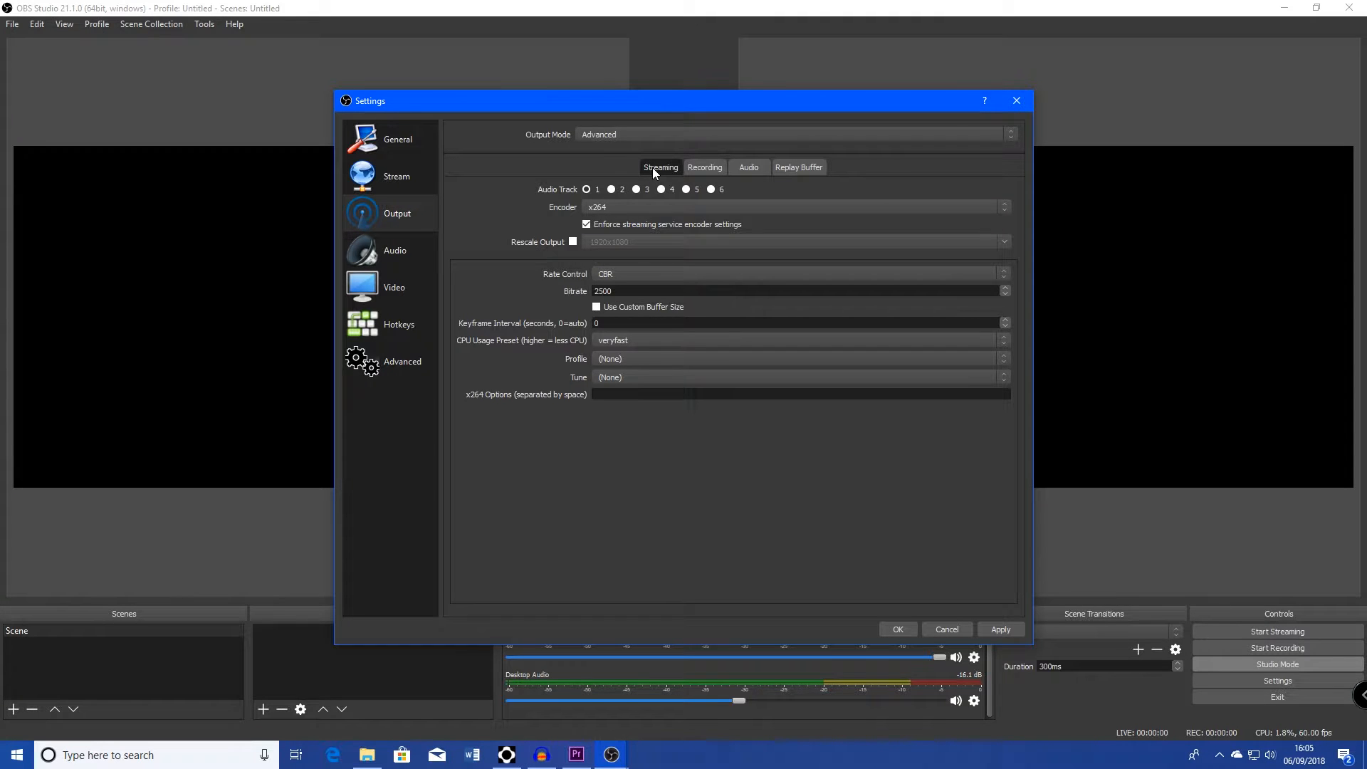
Try NVENC H.264 as the streaming encoder and return the encoder to x264
click(611, 207)
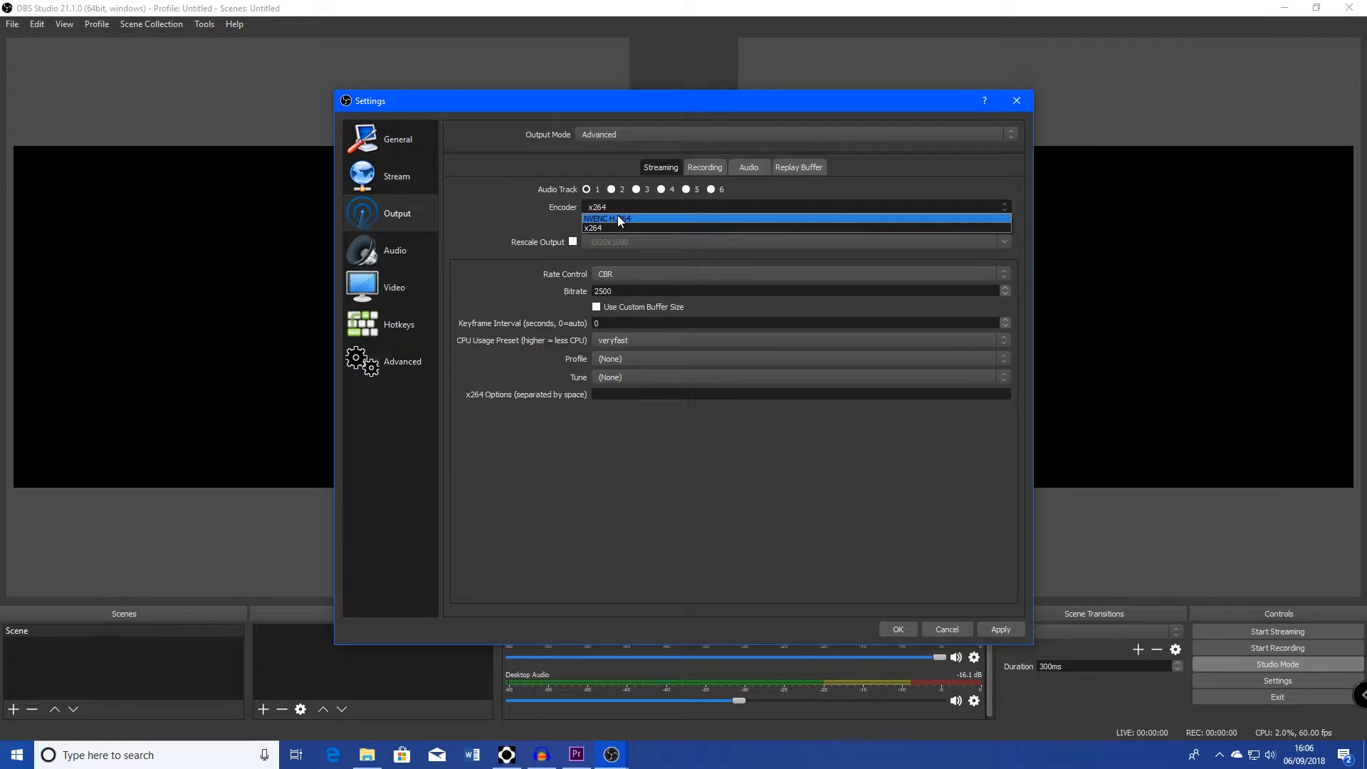
click(617, 219)
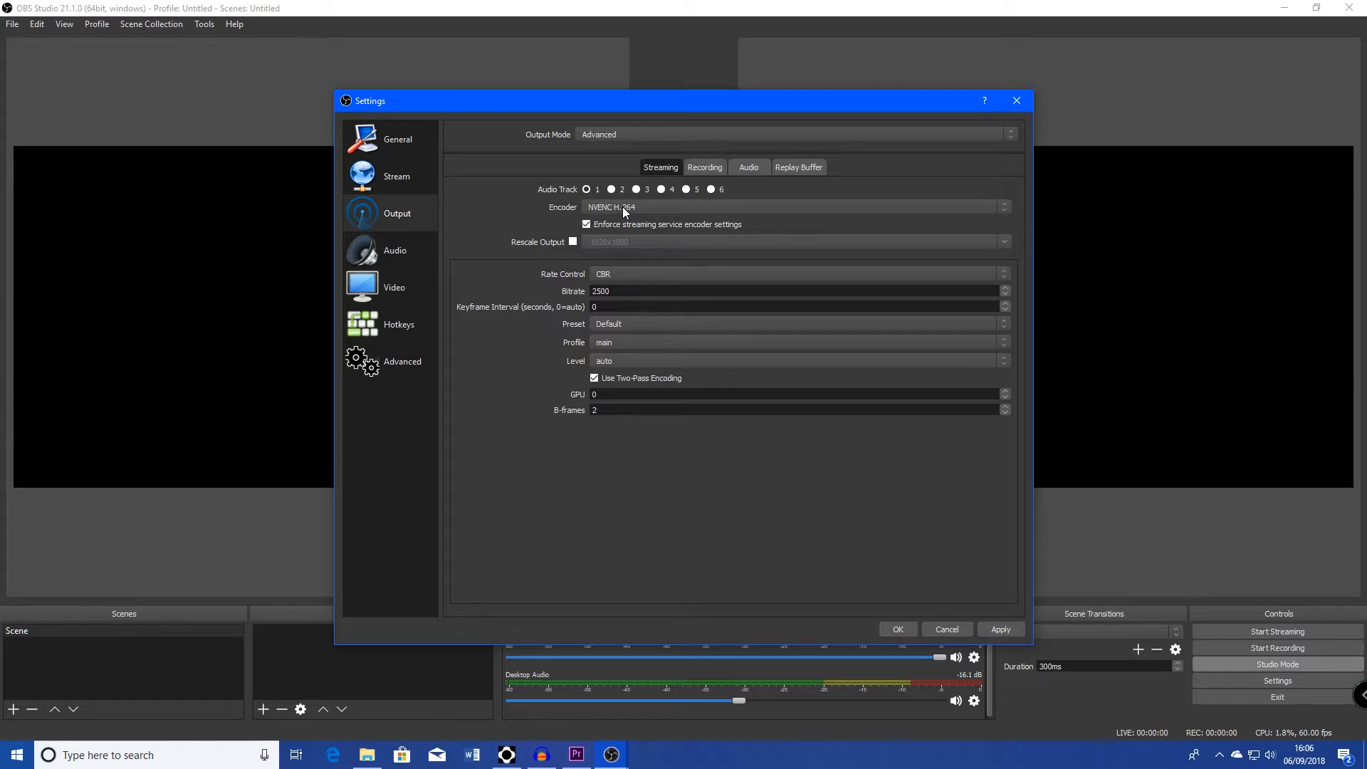
click(623, 206)
click(623, 226)
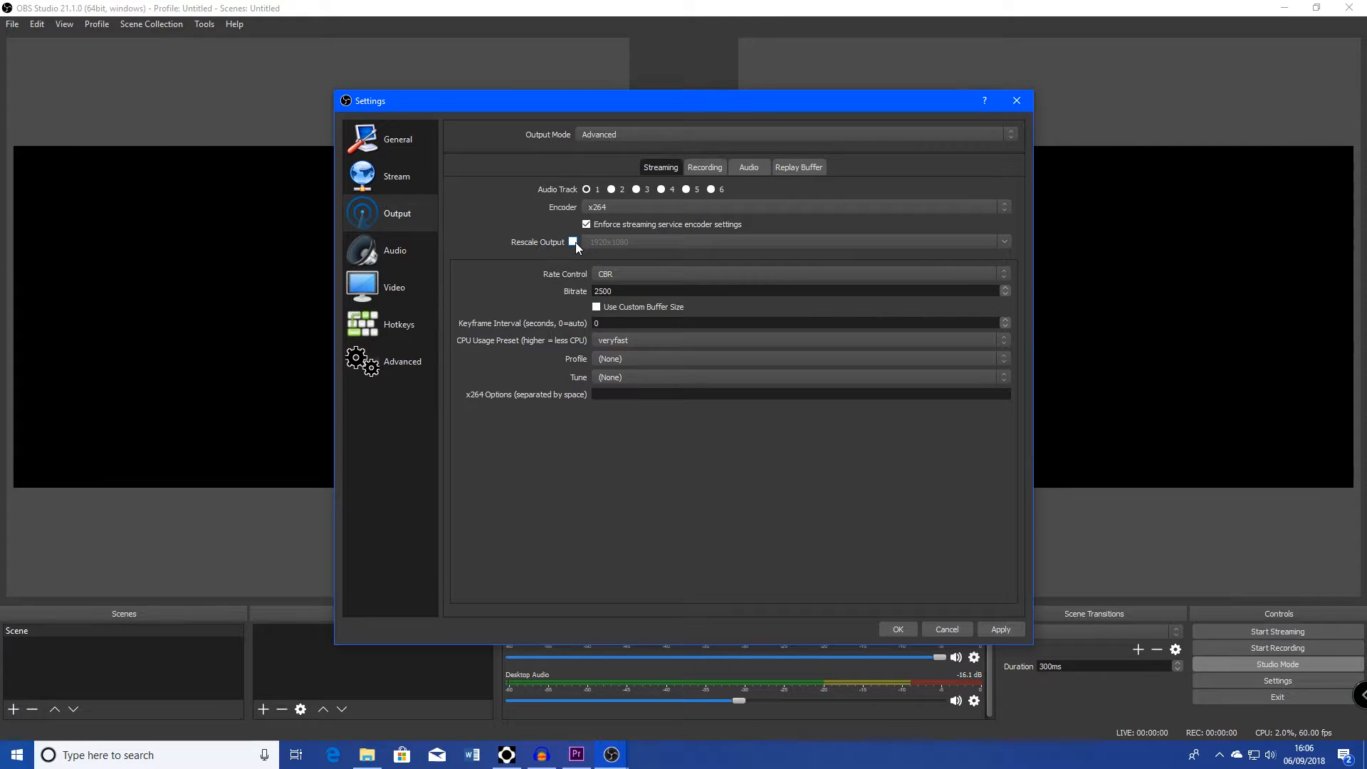
Try rescaling the streaming output to 1280x720, and turn Rescale Output off again
click(1005, 242)
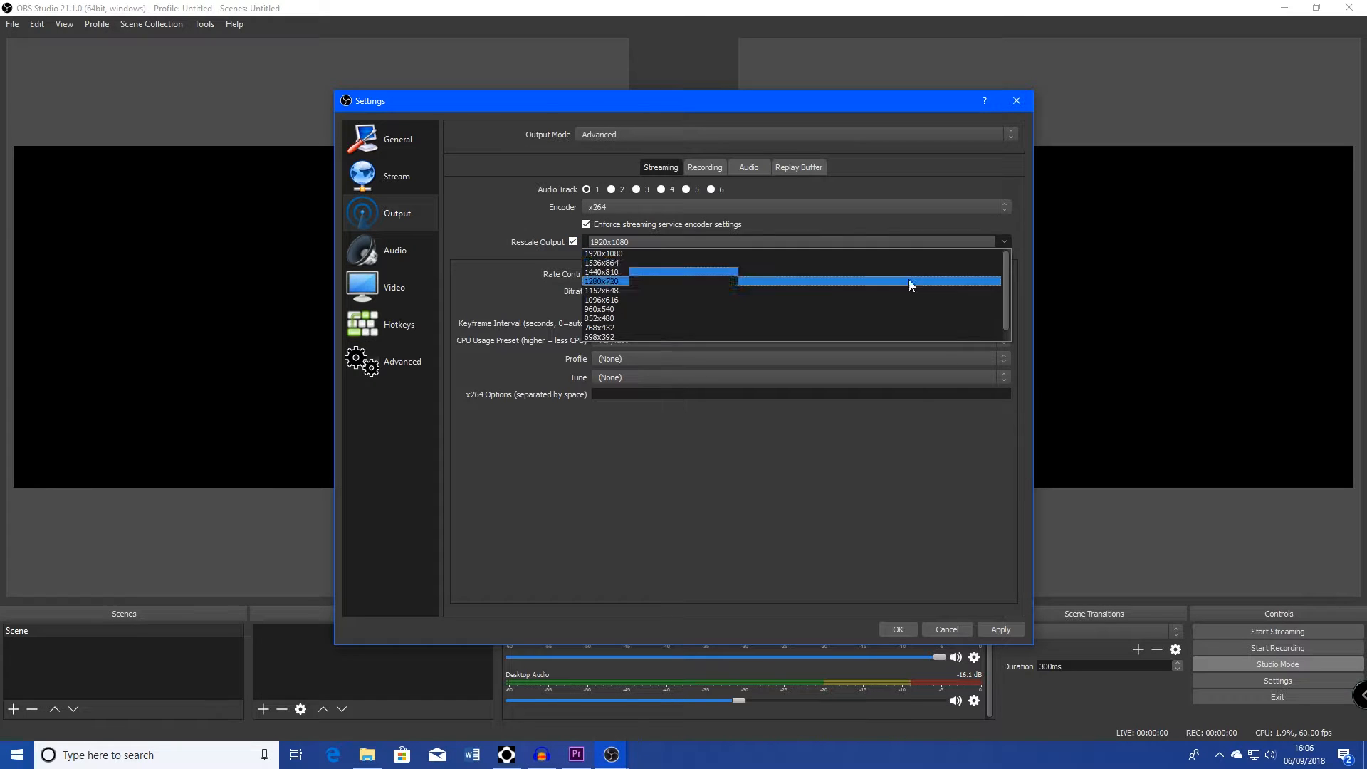
click(626, 282)
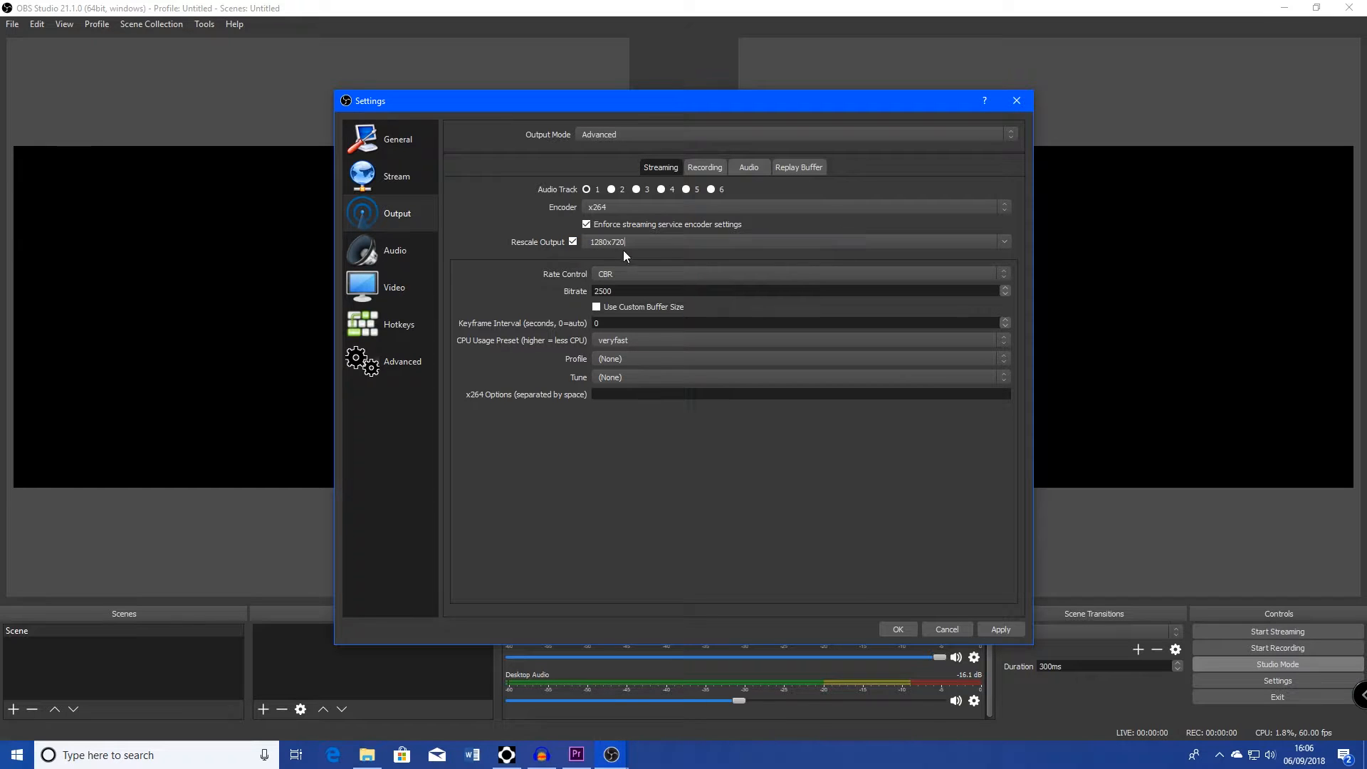
click(574, 242)
Set the CPU usage preset of the x264 streaming encoder to fast
click(615, 342)
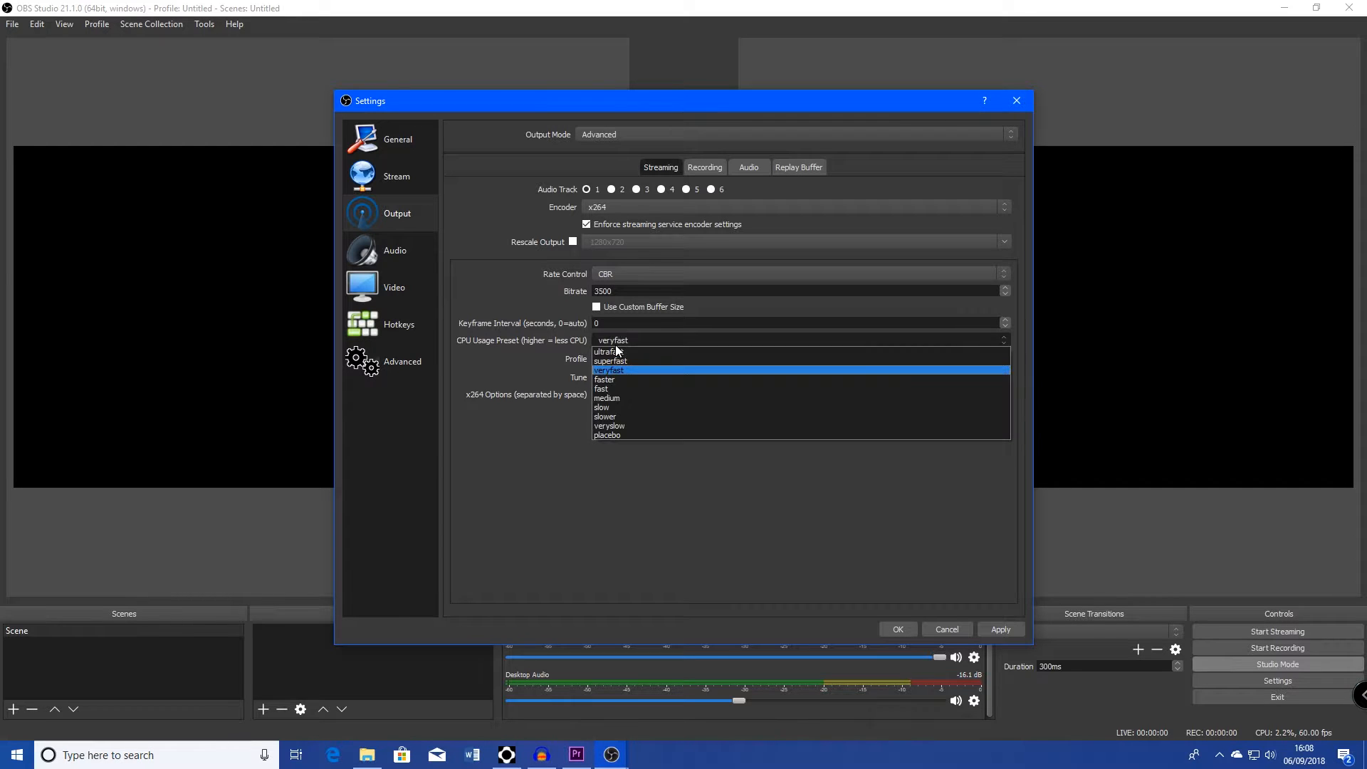
click(609, 388)
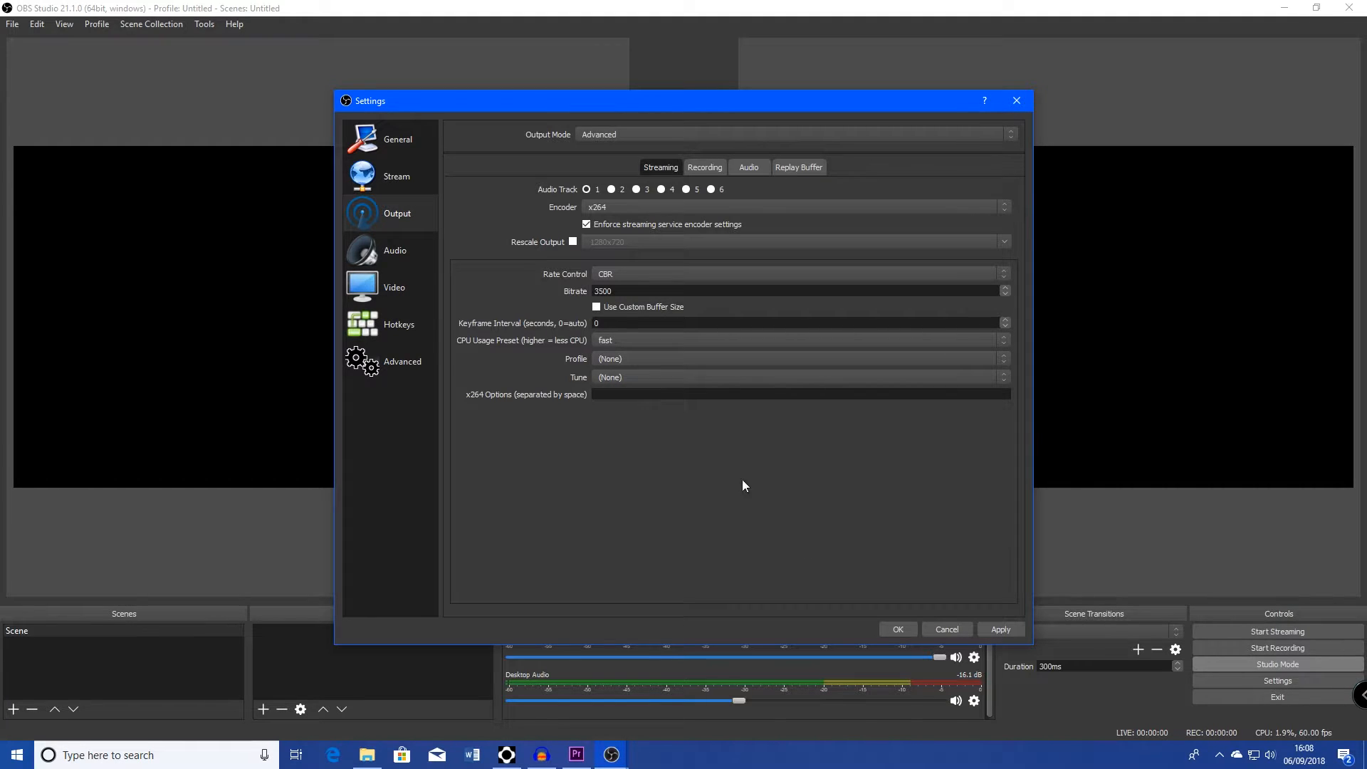
Choose YouTube / YouTube Gaming as the streaming service, and look through the Stream now page of YouTube's live dashboard
click(381, 188)
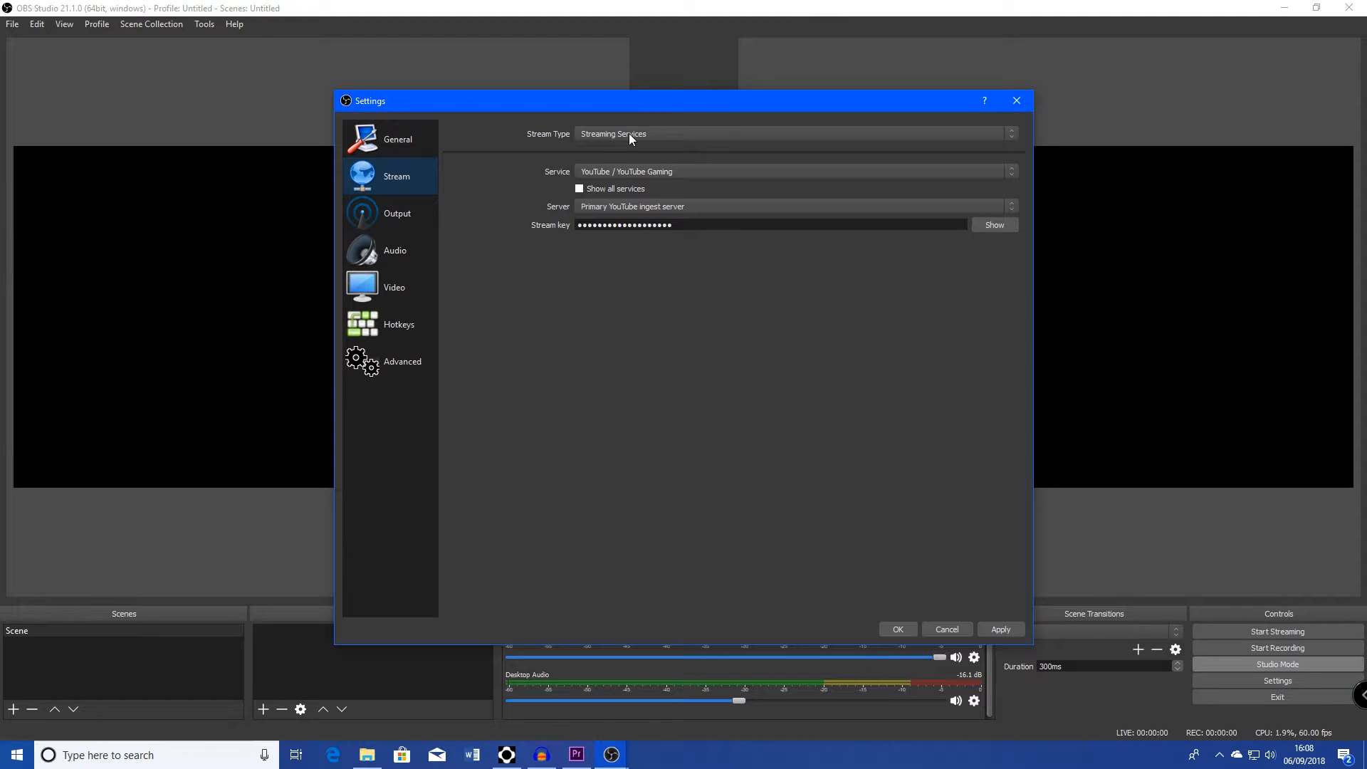
click(648, 171)
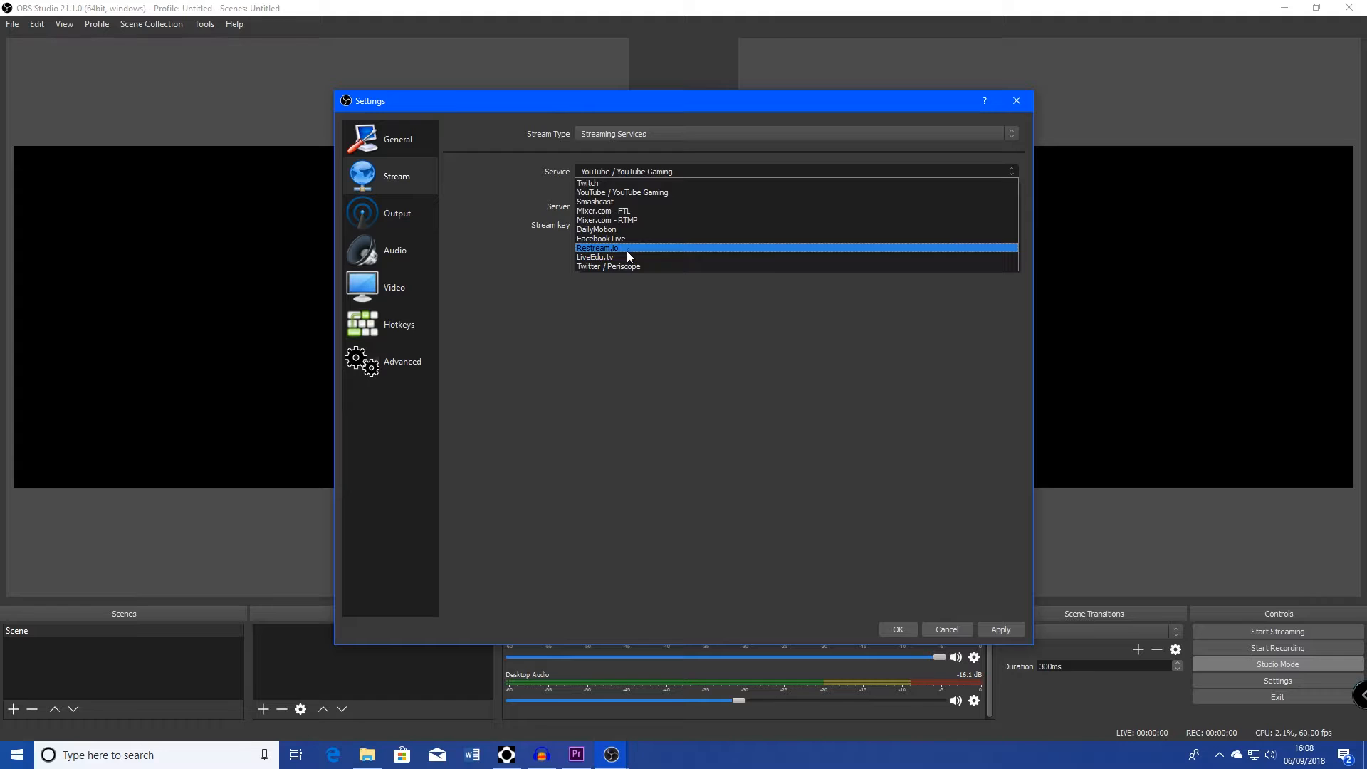
click(621, 195)
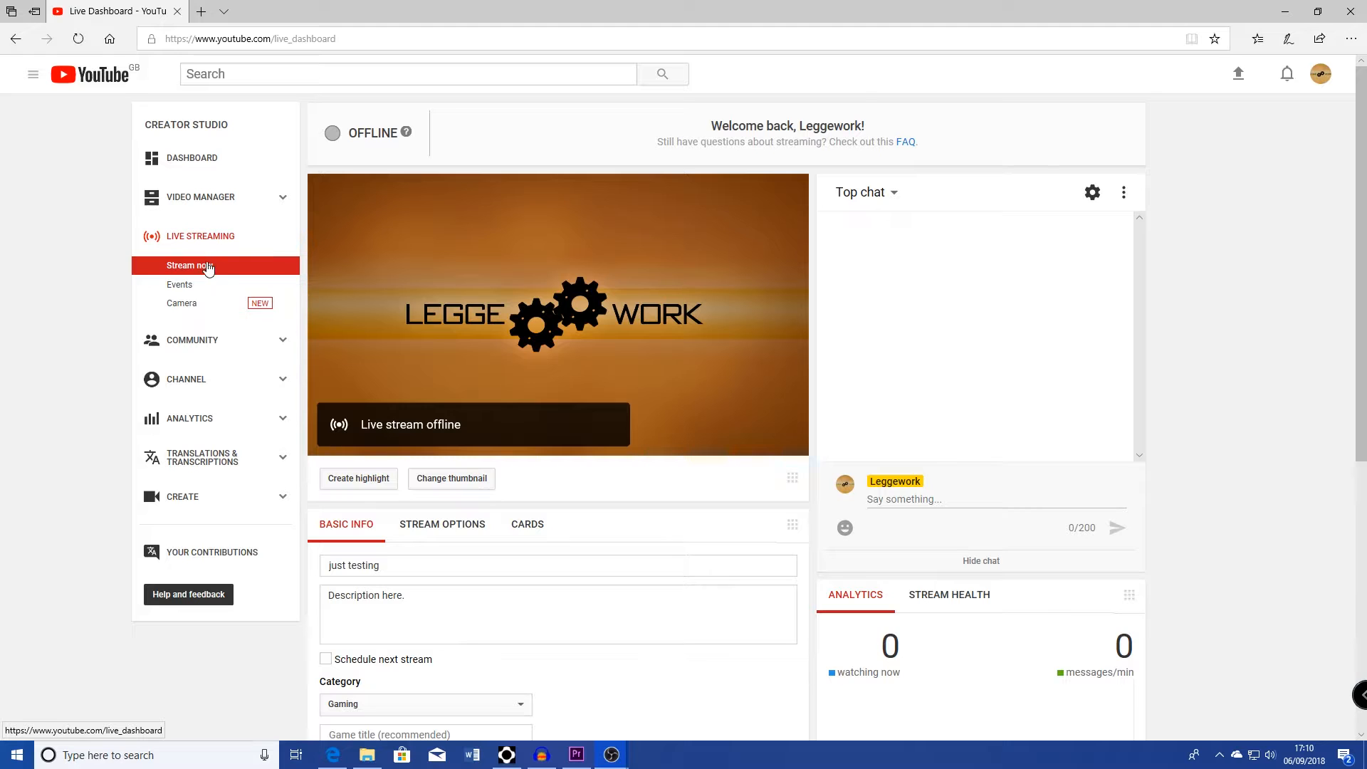
scroll(456, 545, down, 6)
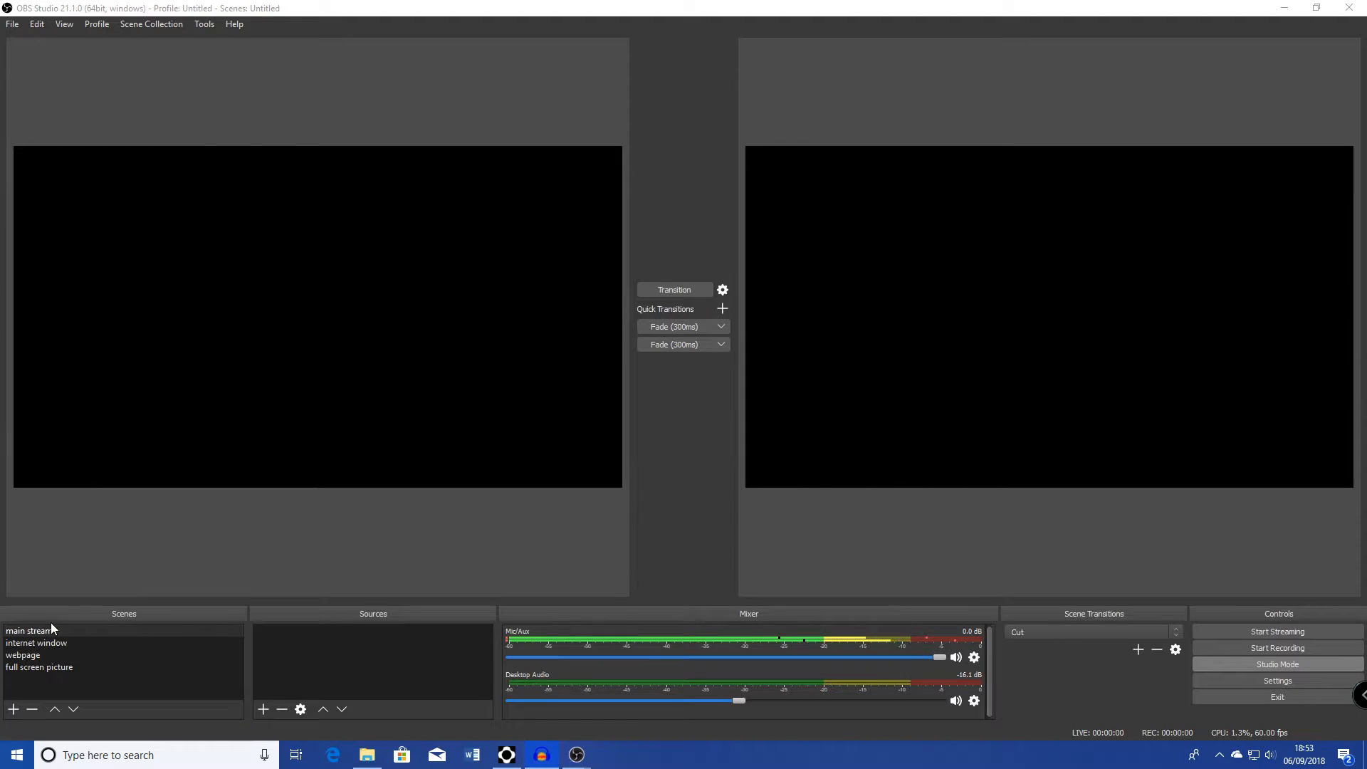
Add a new Video Capture Device source with its default name to the main stream scene
click(42, 642)
click(41, 667)
click(40, 632)
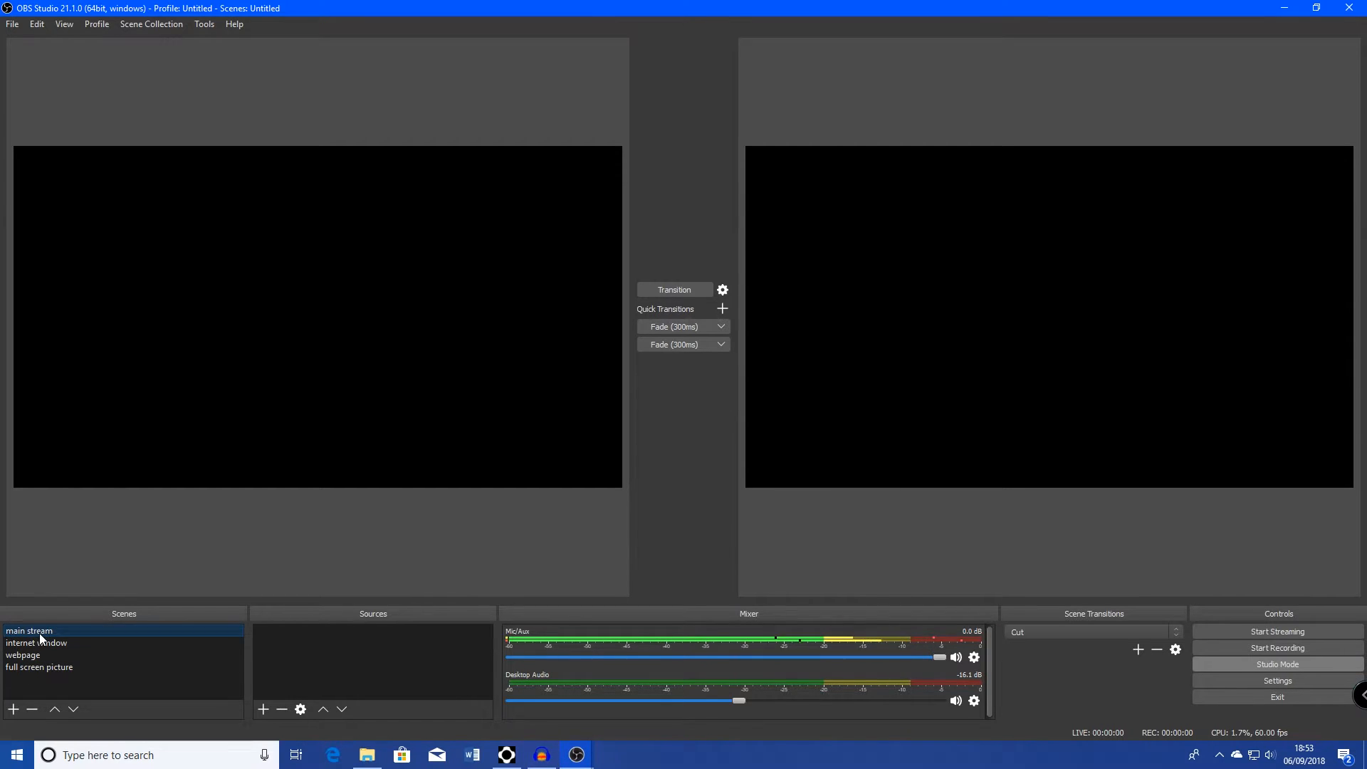
right_click(283, 650)
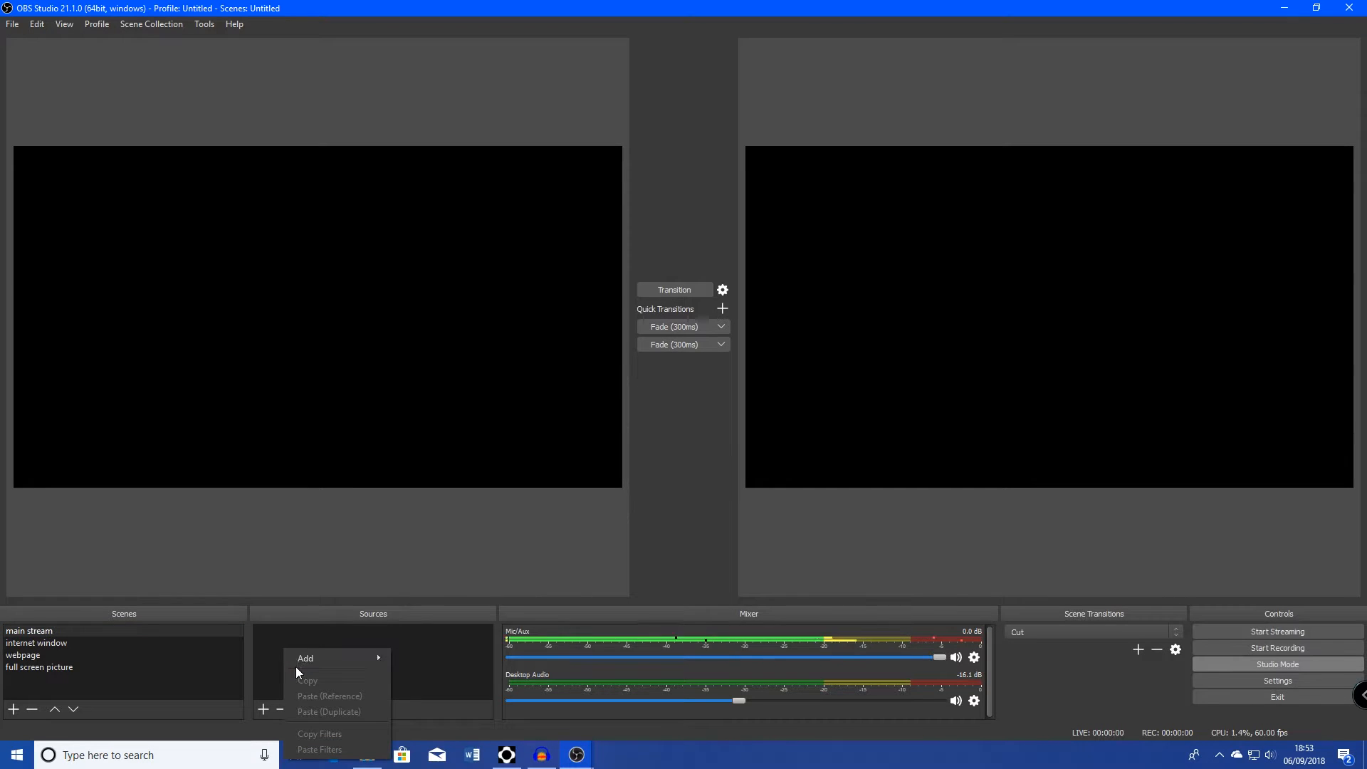
mouse_move(301, 662)
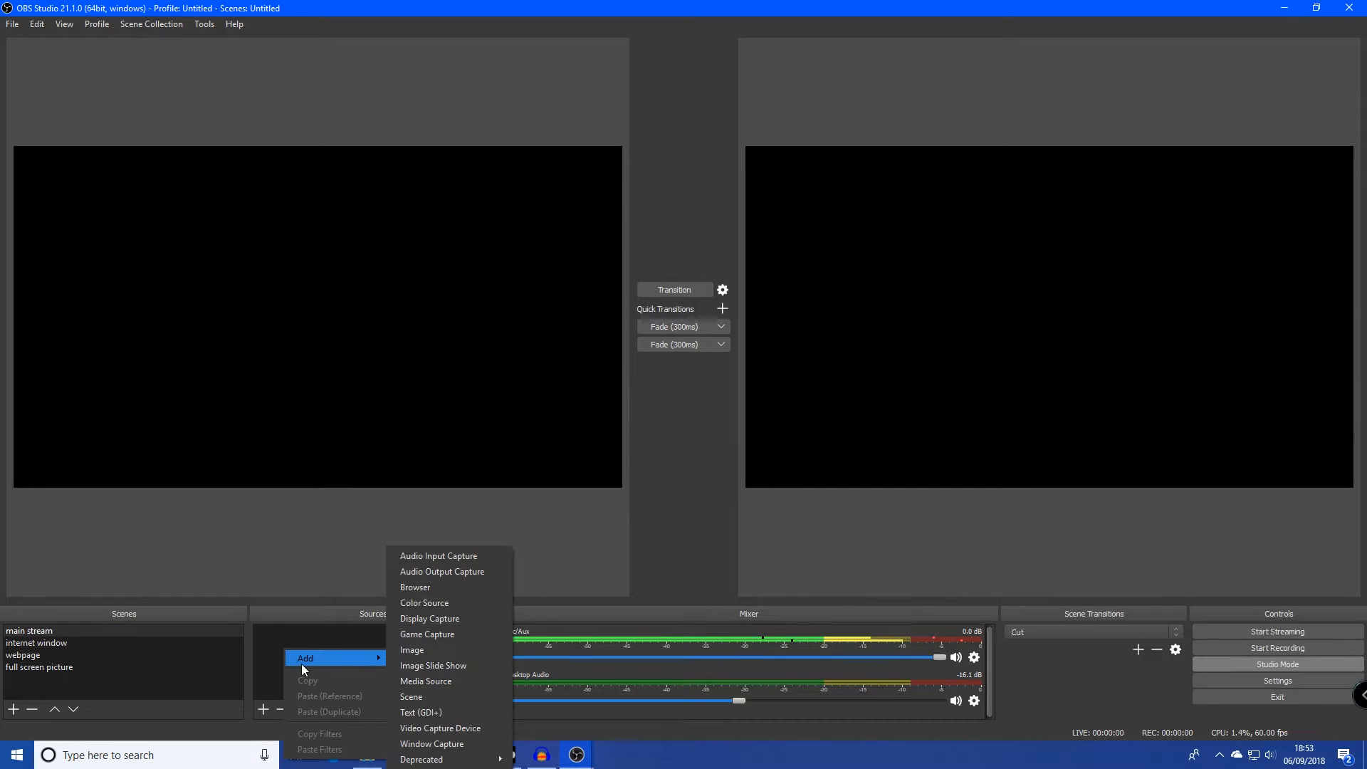
click(455, 727)
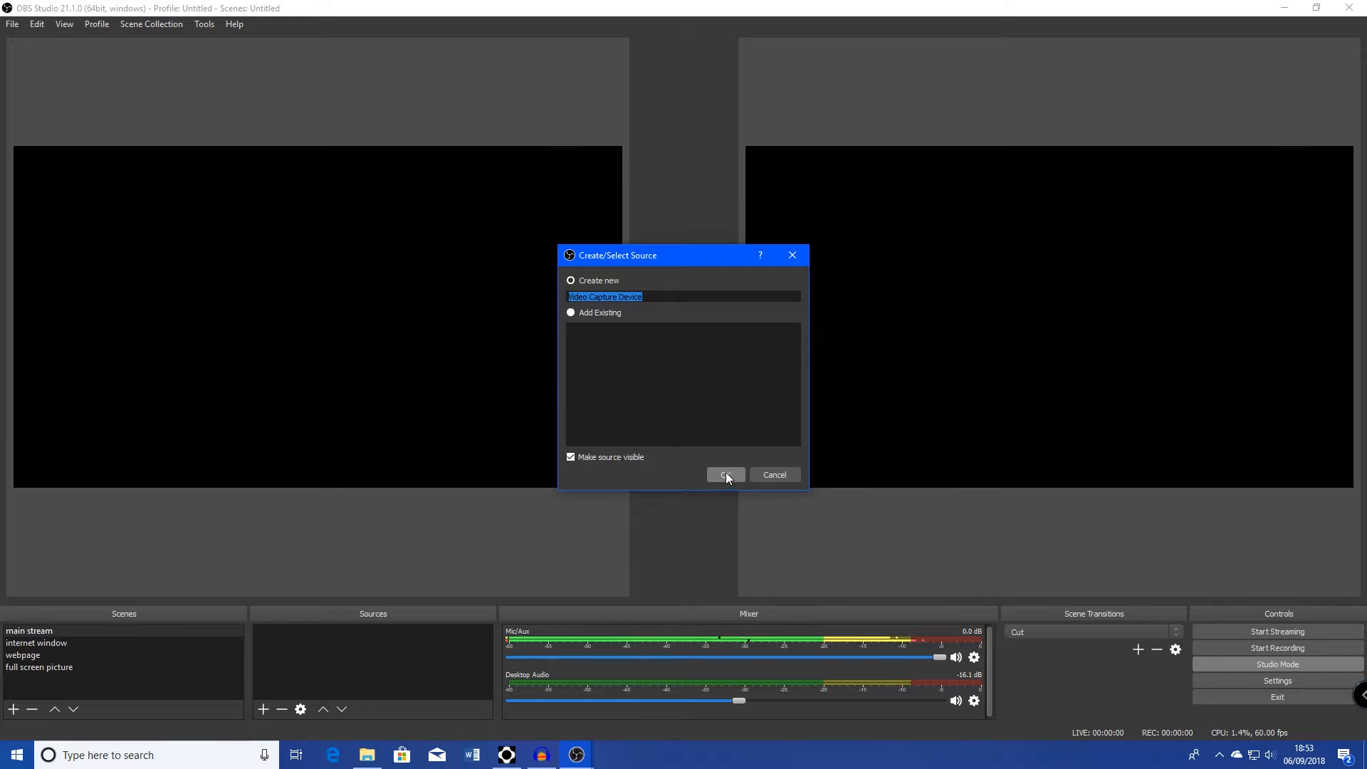
click(725, 473)
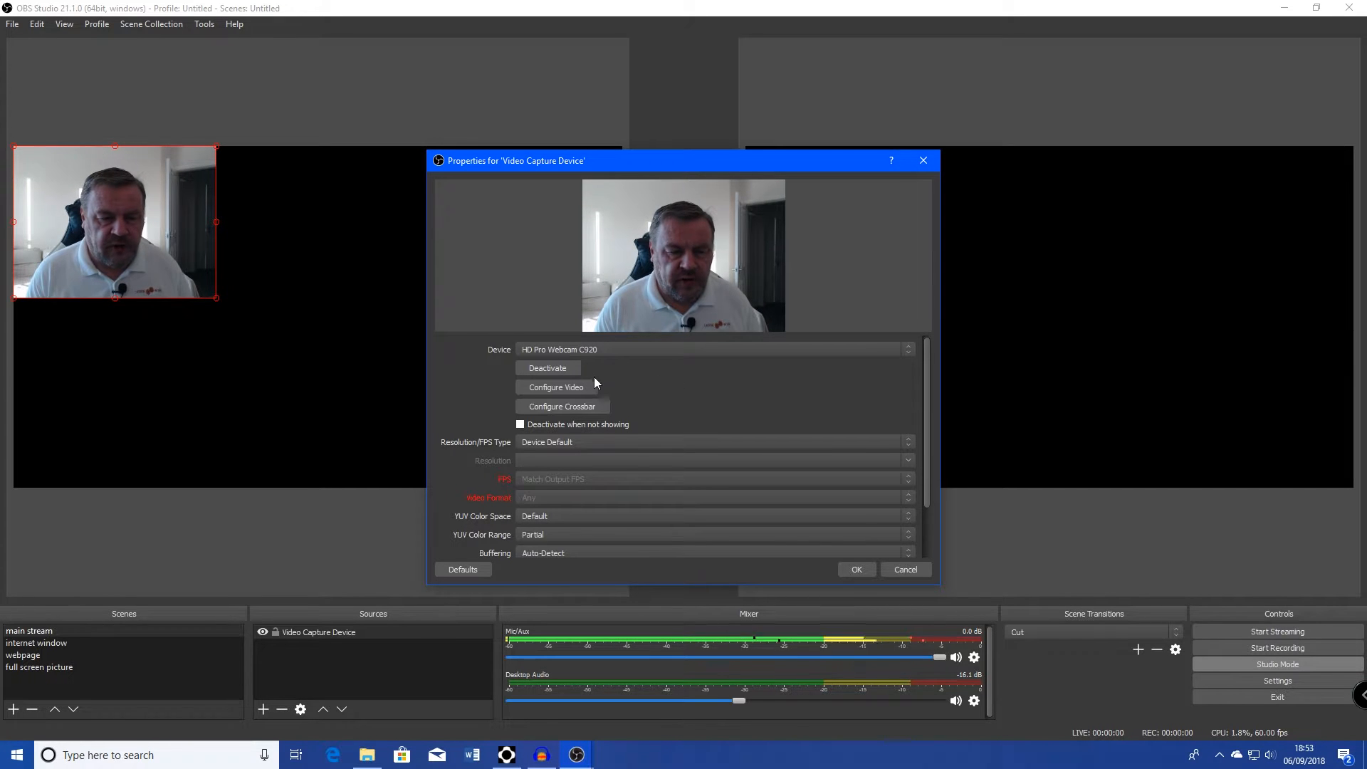
Examine the webcam's image adjustment and camera control options in its video configuration
click(578, 389)
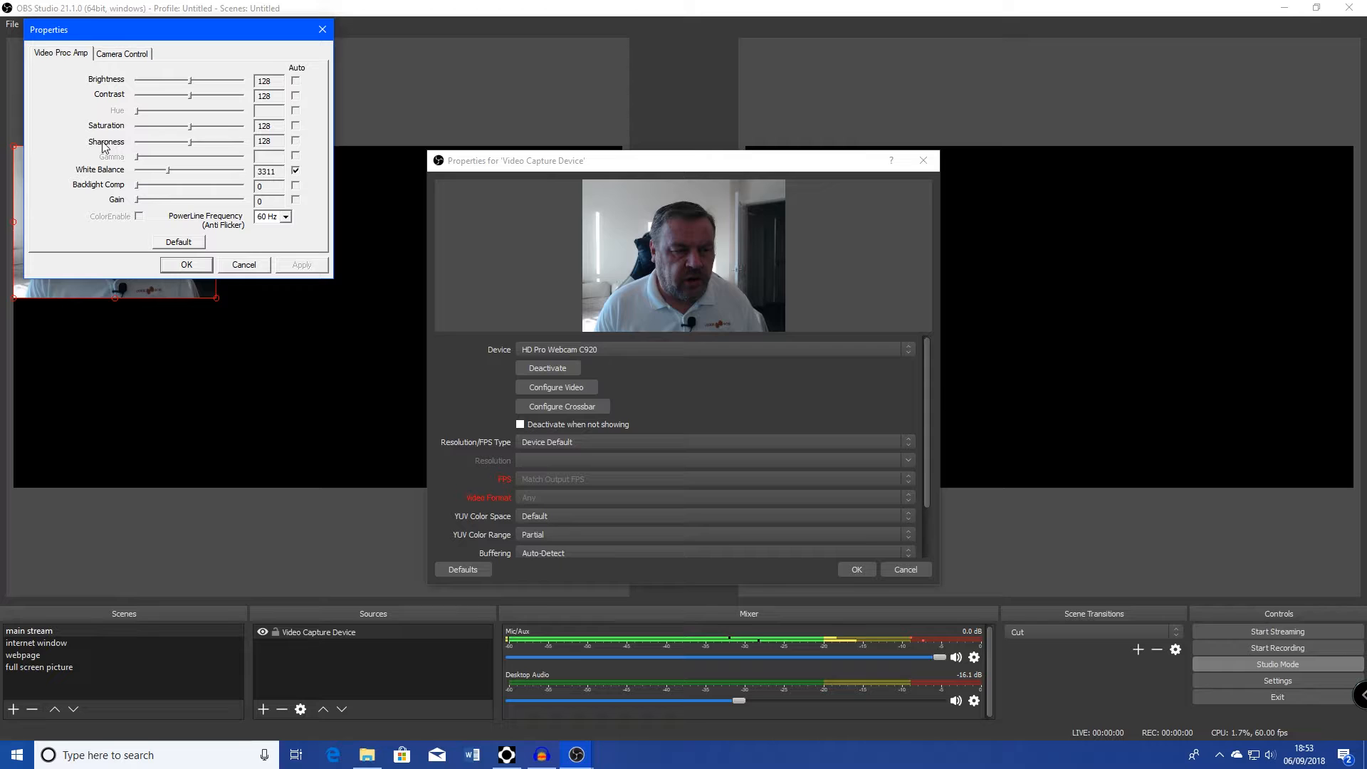
click(122, 53)
click(187, 264)
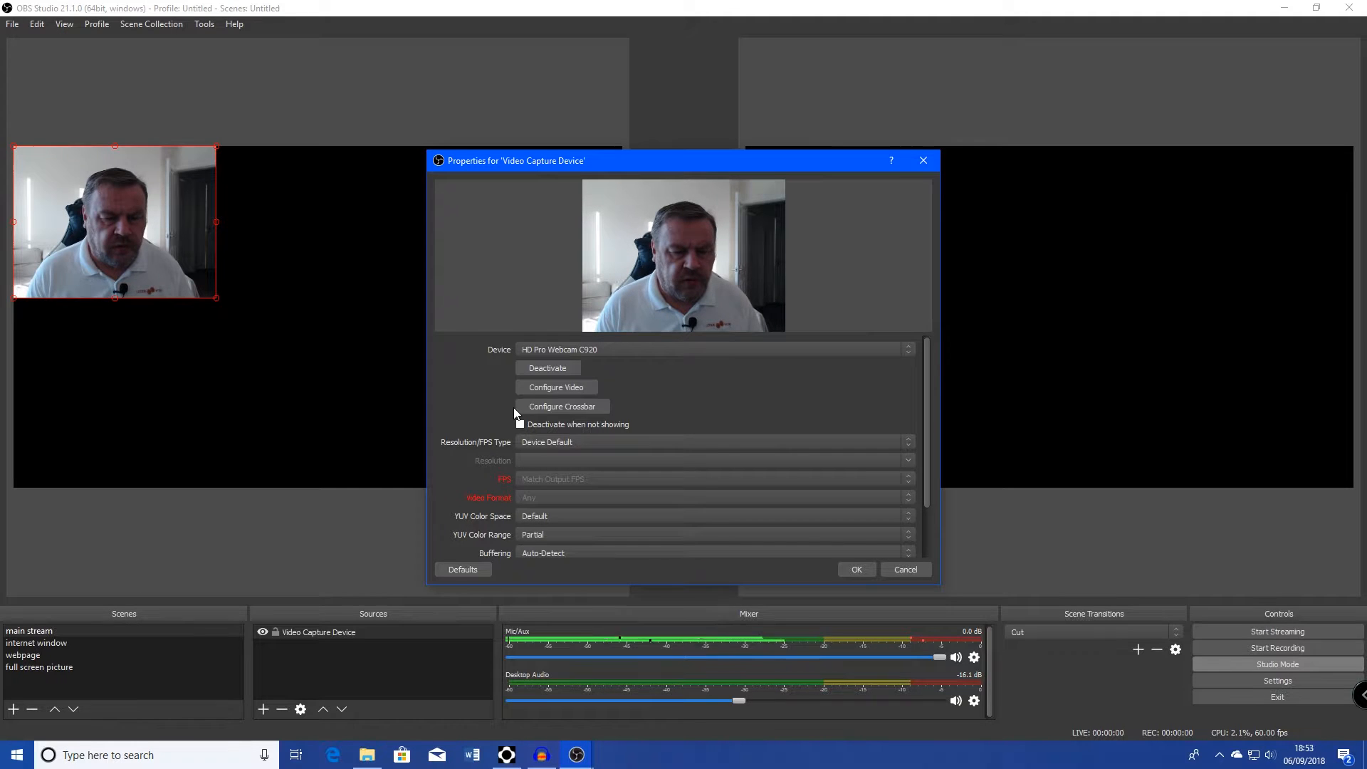
Try the Custom Resolution/FPS type for the webcam and return it to Device Default
click(571, 438)
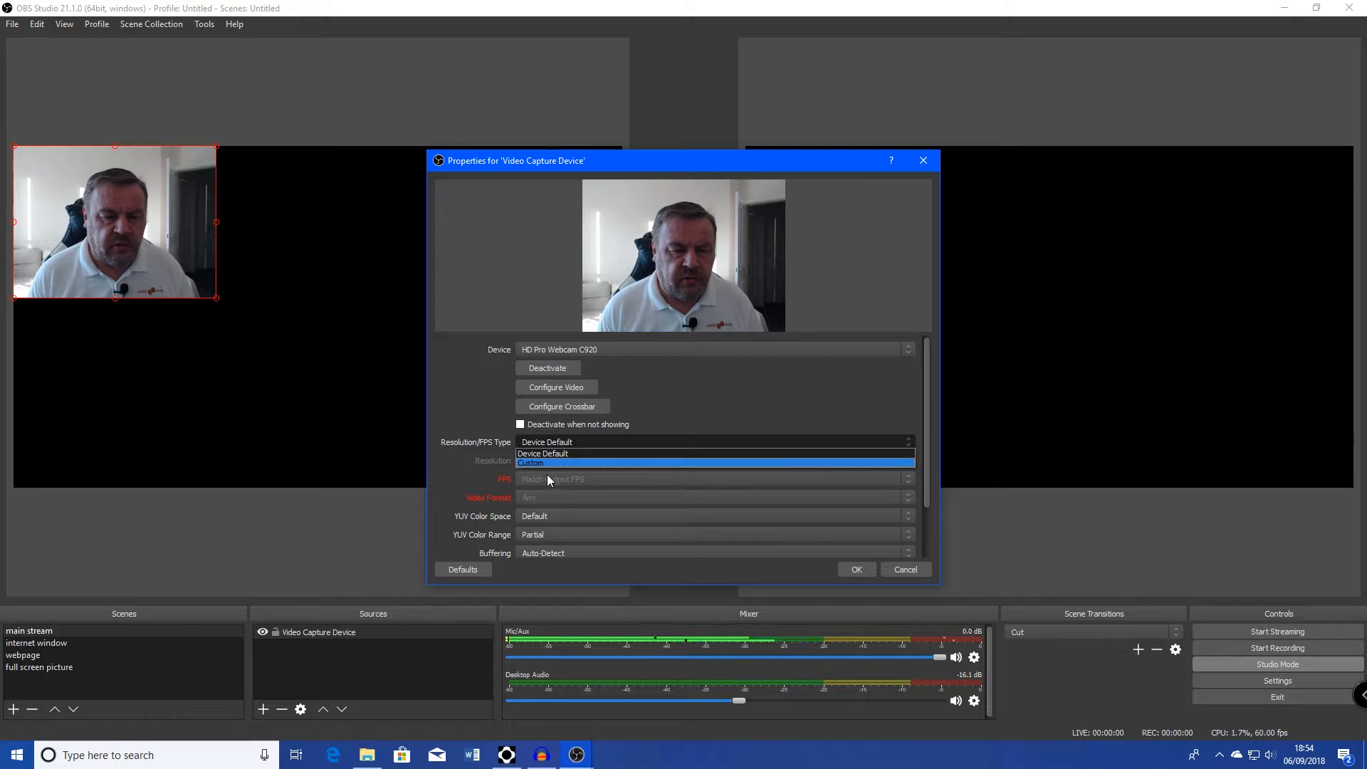
click(550, 462)
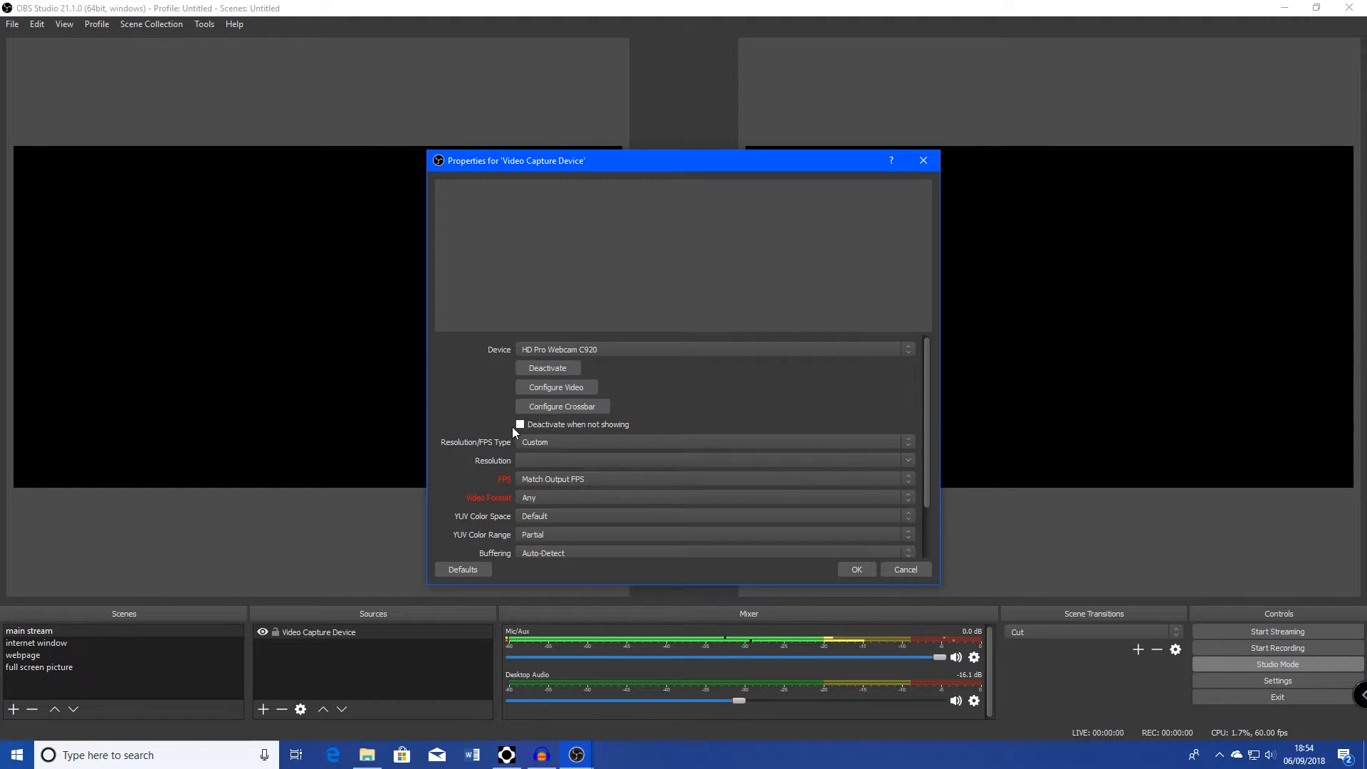
scroll(545, 438, up, 1)
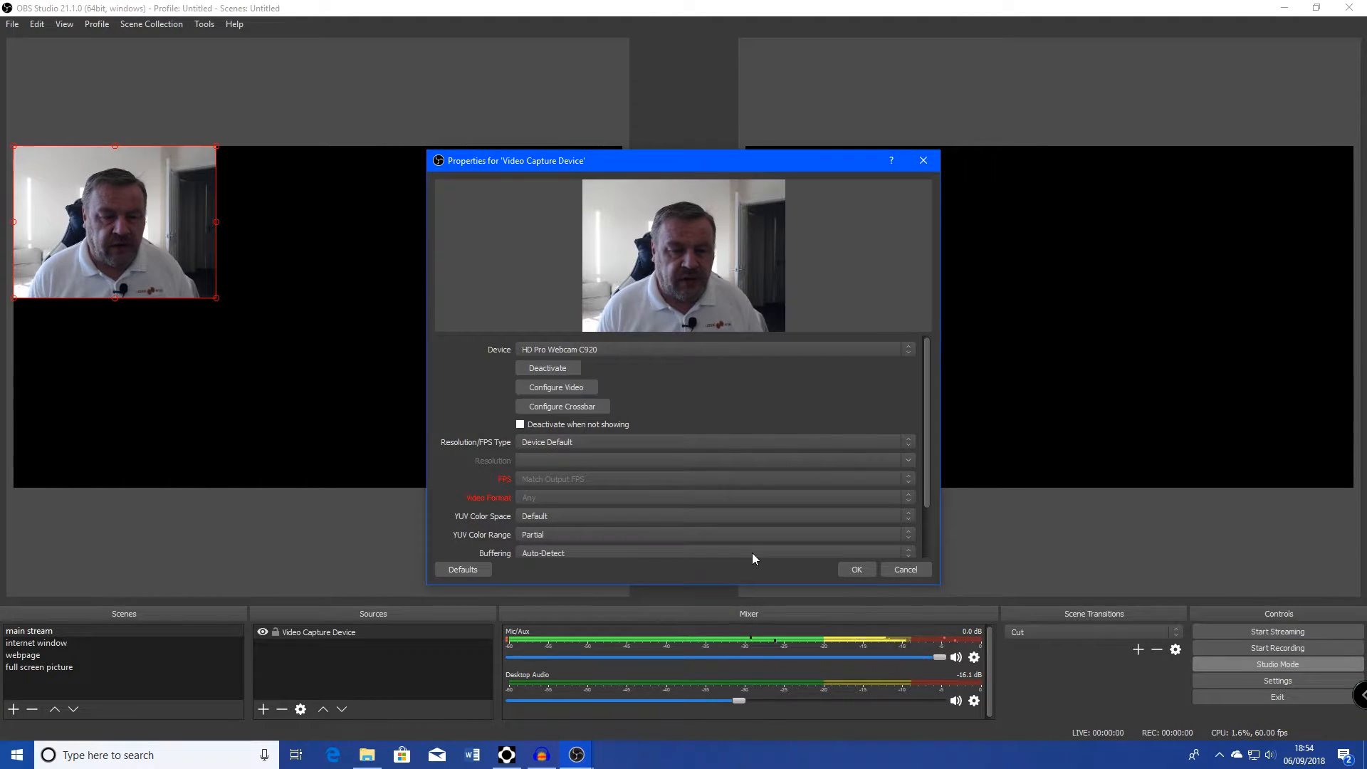
Accept the webcam source's properties, enlarge its picture to fill the whole canvas, and centre it vertically
click(854, 572)
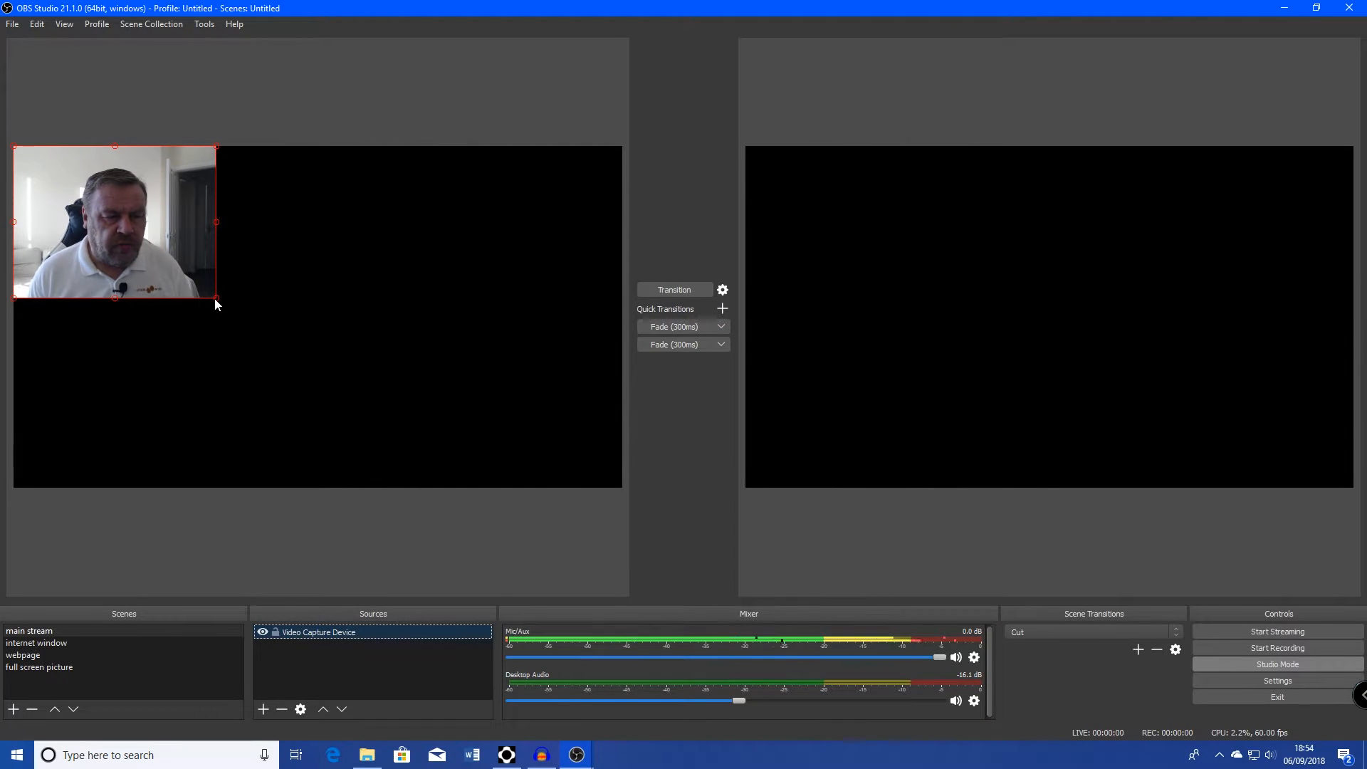
drag(215, 298, 634, 429)
drag(433, 404, 433, 348)
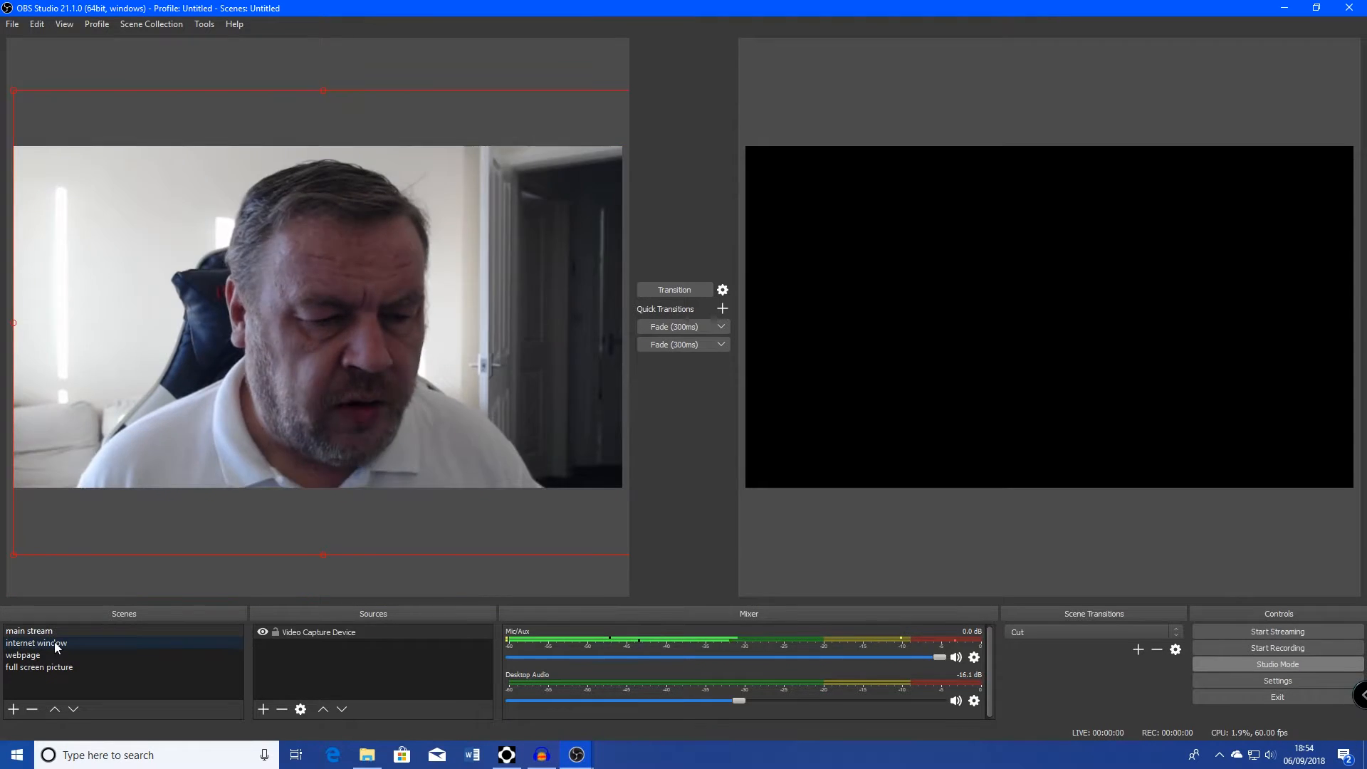
Add a new Browser source with its default name to the internet window scene
click(55, 642)
right_click(344, 654)
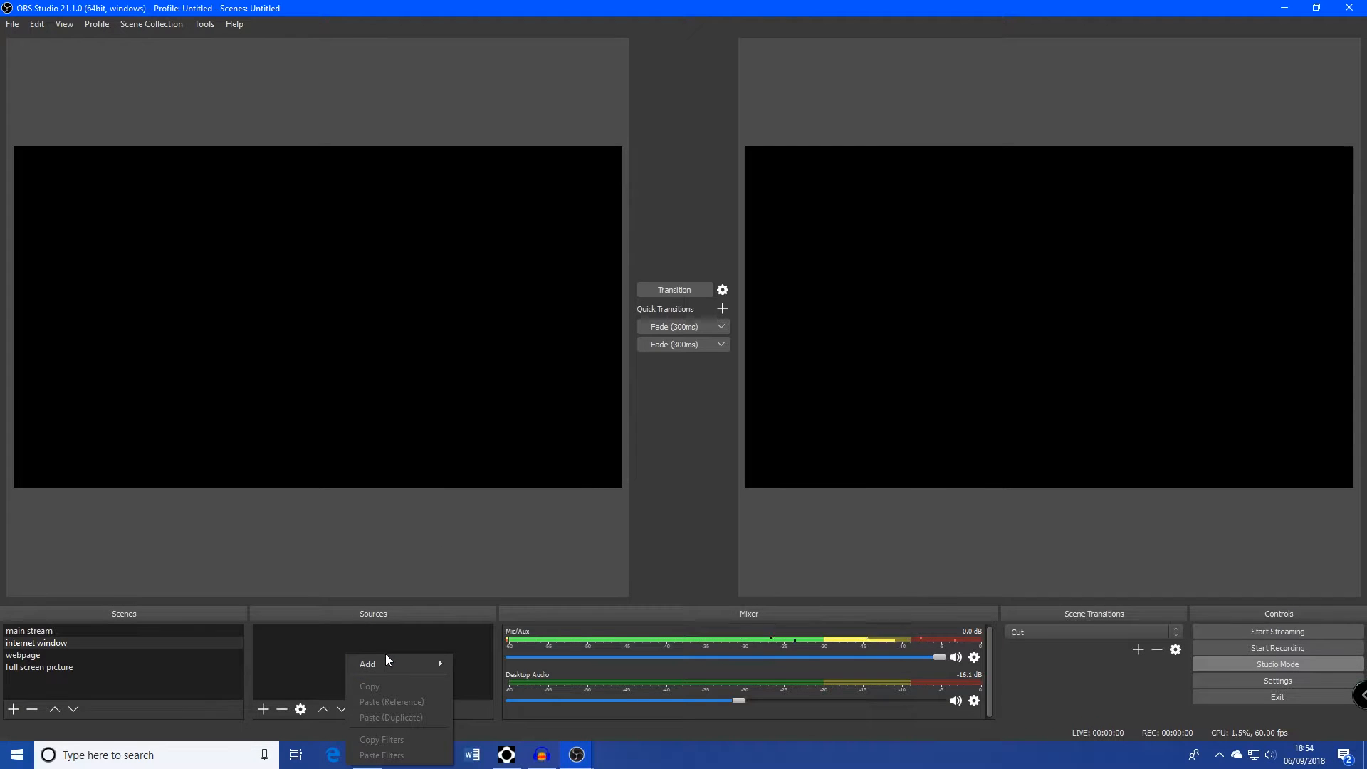
mouse_move(406, 666)
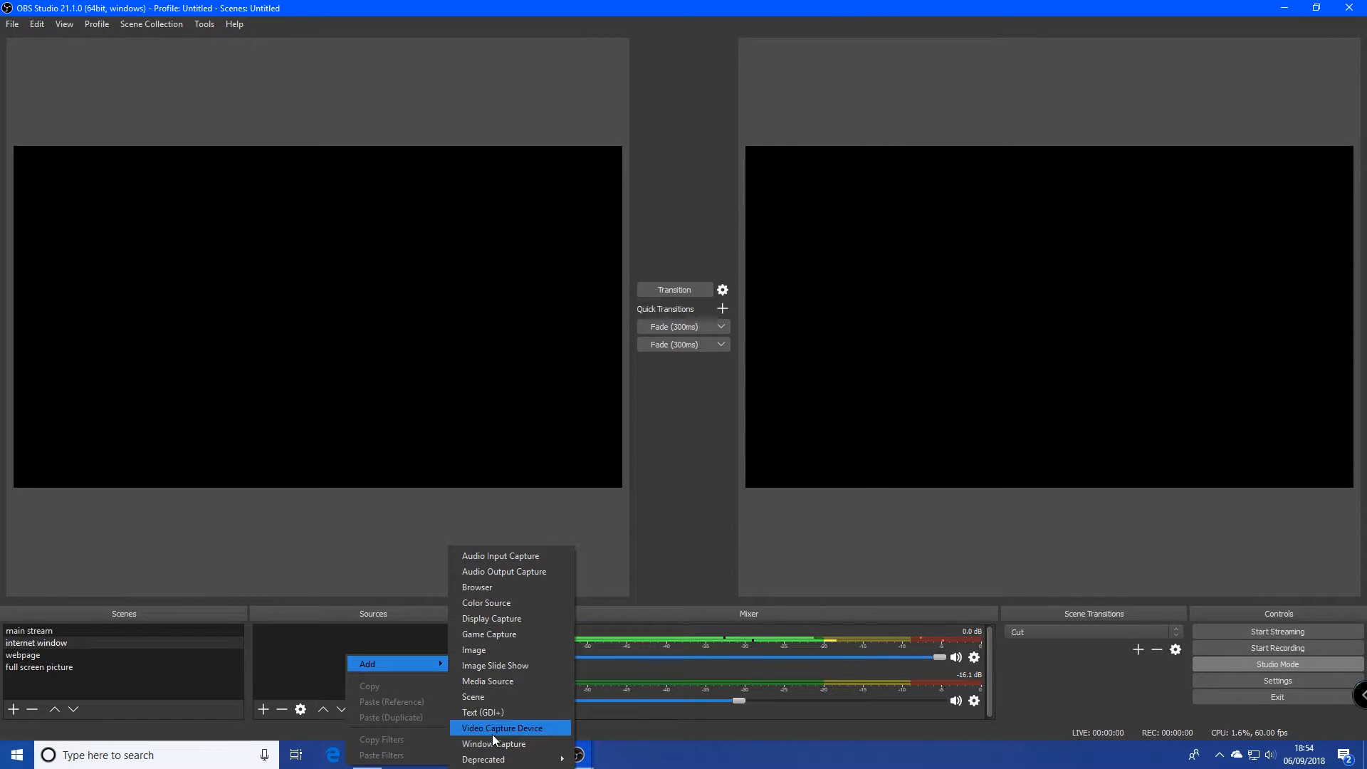
click(477, 588)
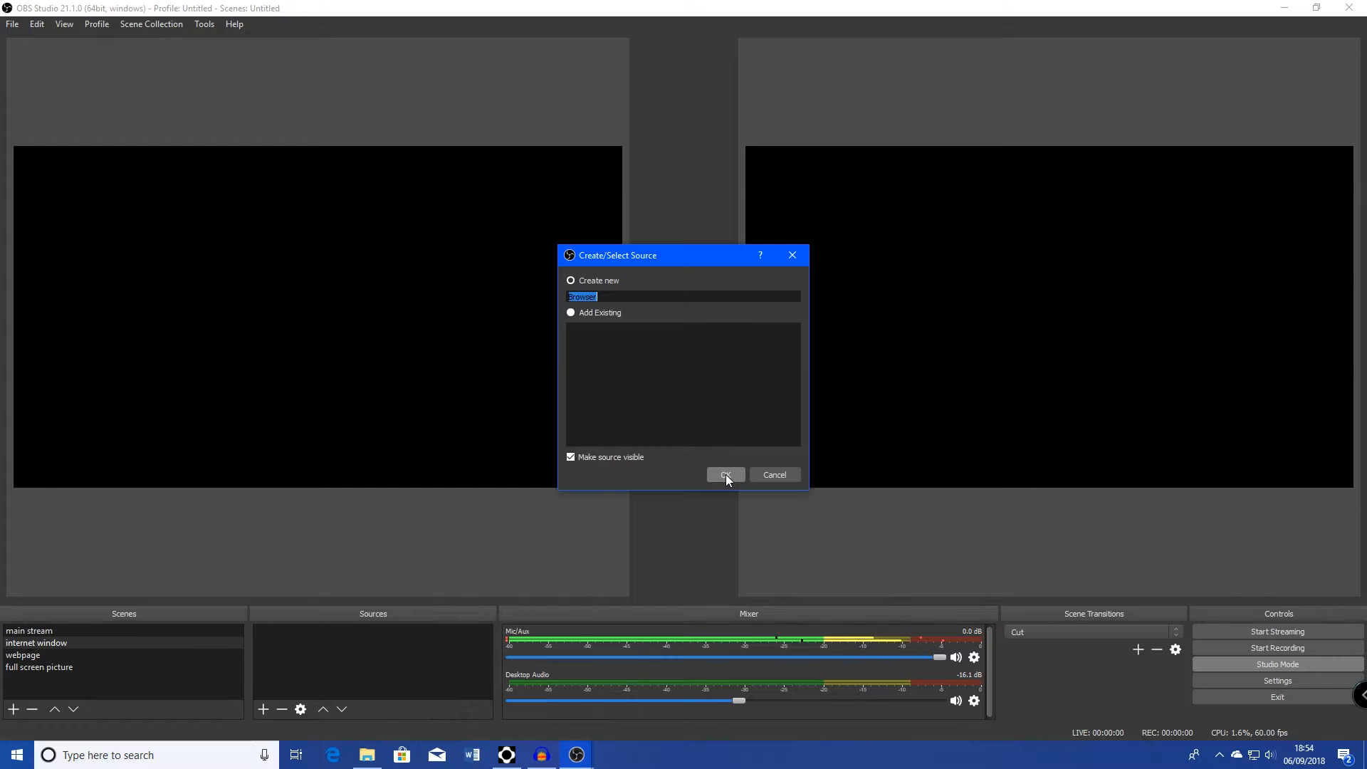
click(725, 473)
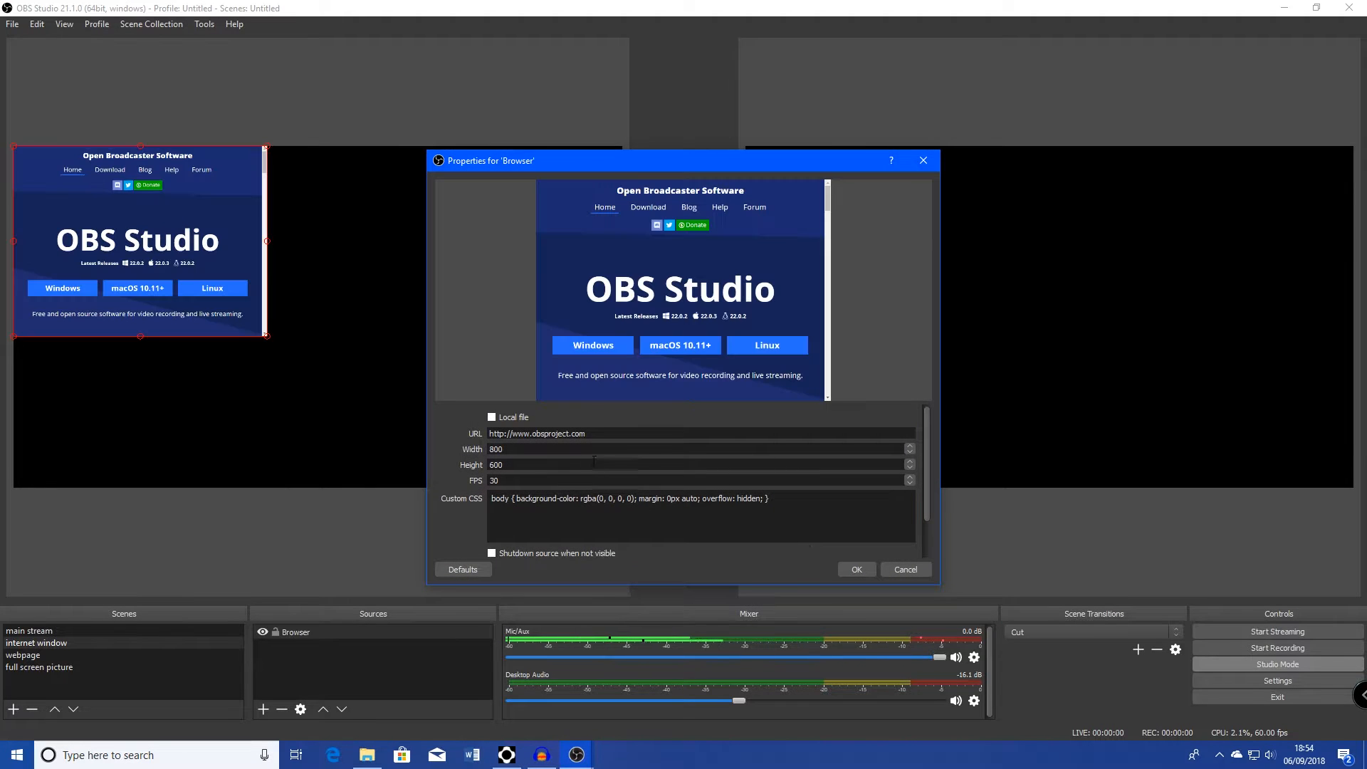
Replace the browser source's URL with the copied YouTube page link and accept the source properties
triple_click(592, 433)
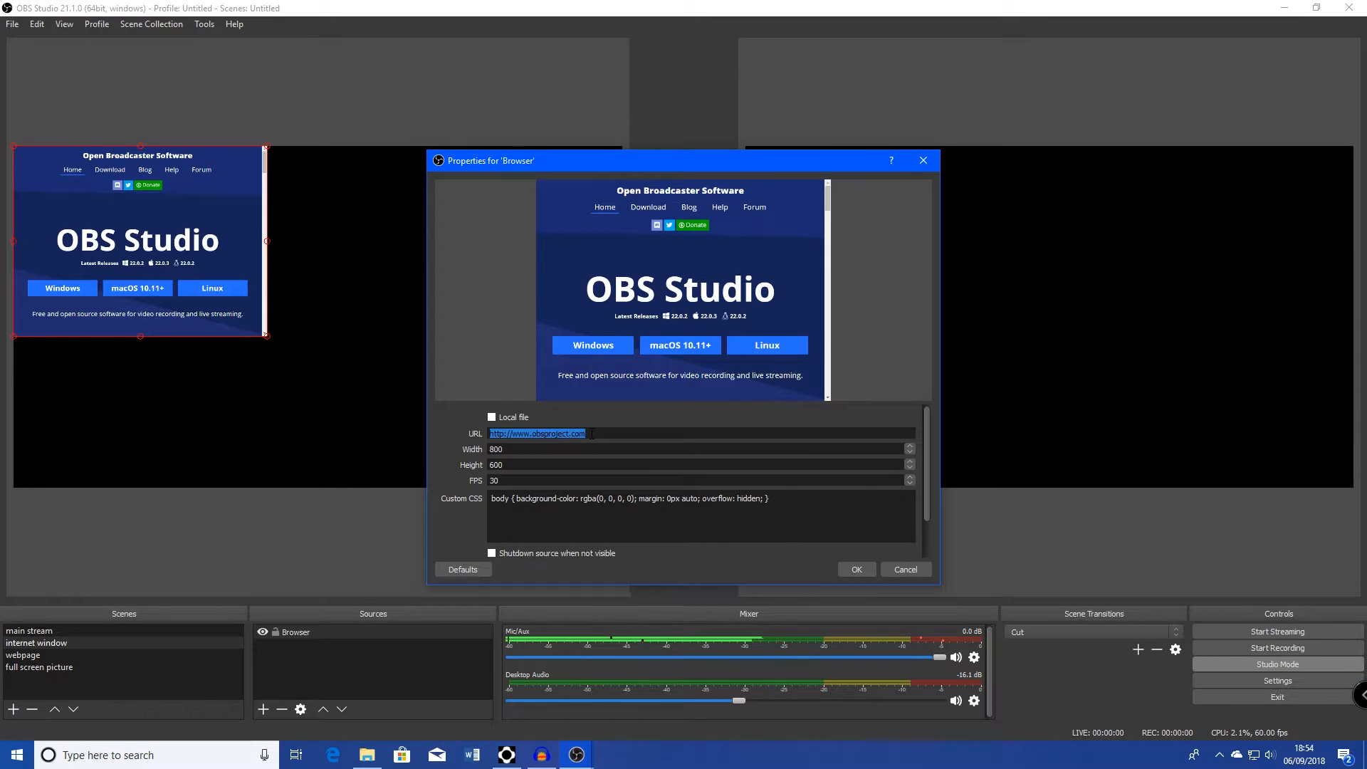
right_click(576, 432)
click(602, 509)
click(856, 570)
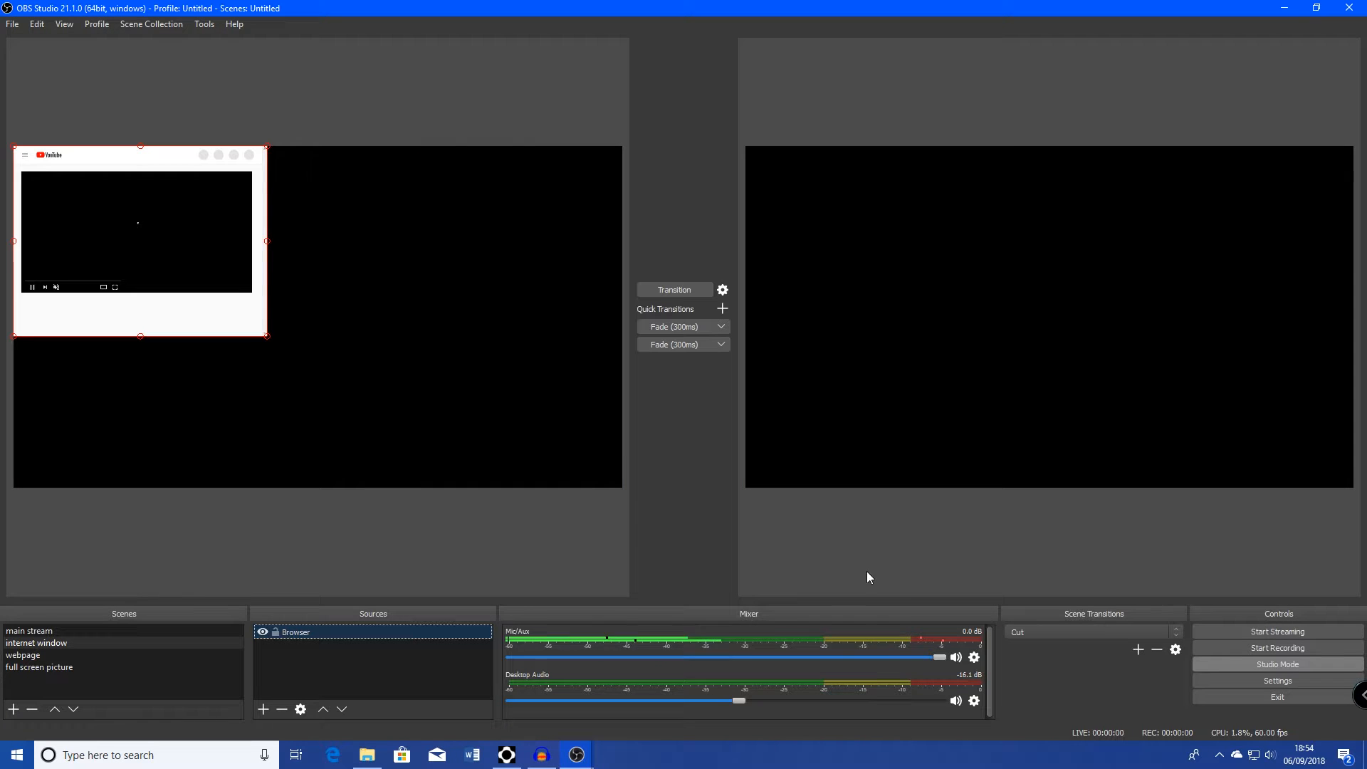
Enlarge the browser source in the internet window scene and fit it to the screen
drag(266, 336, 409, 330)
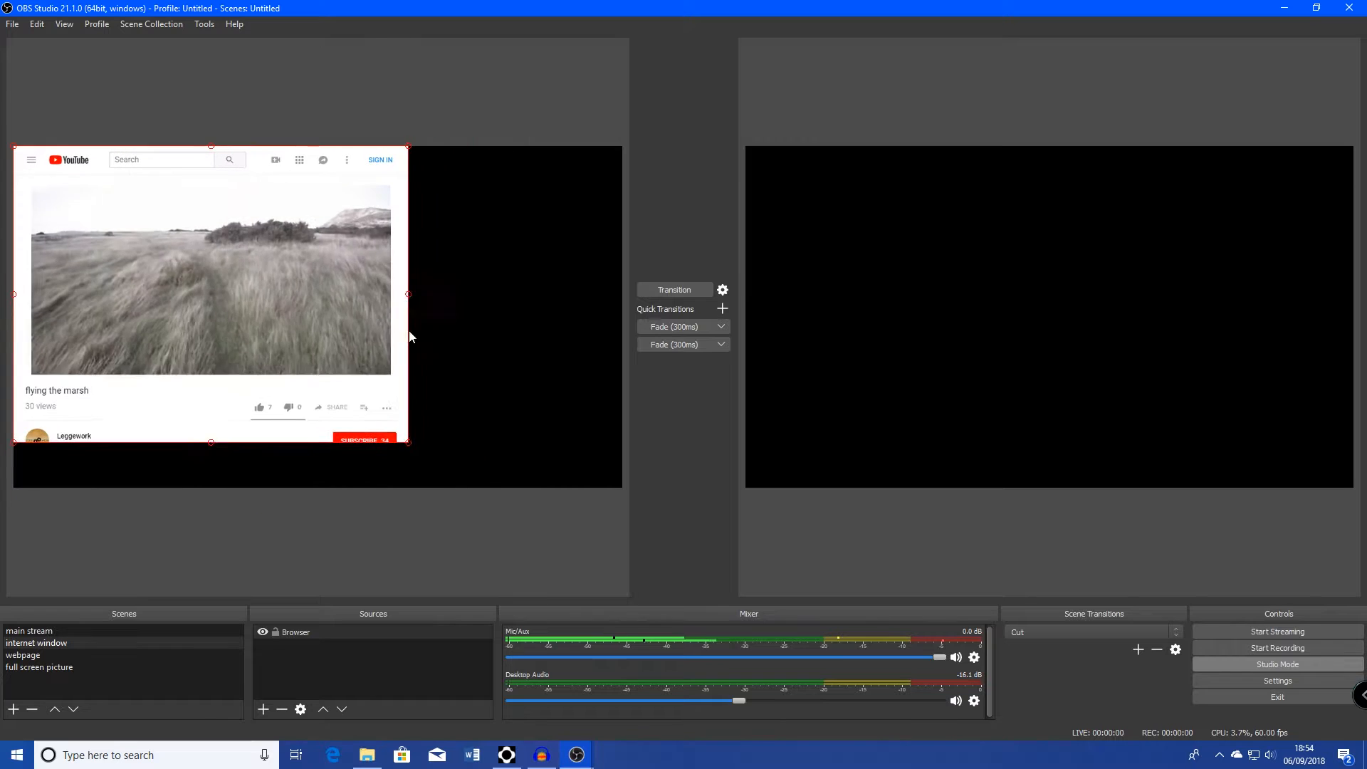
right_click(335, 329)
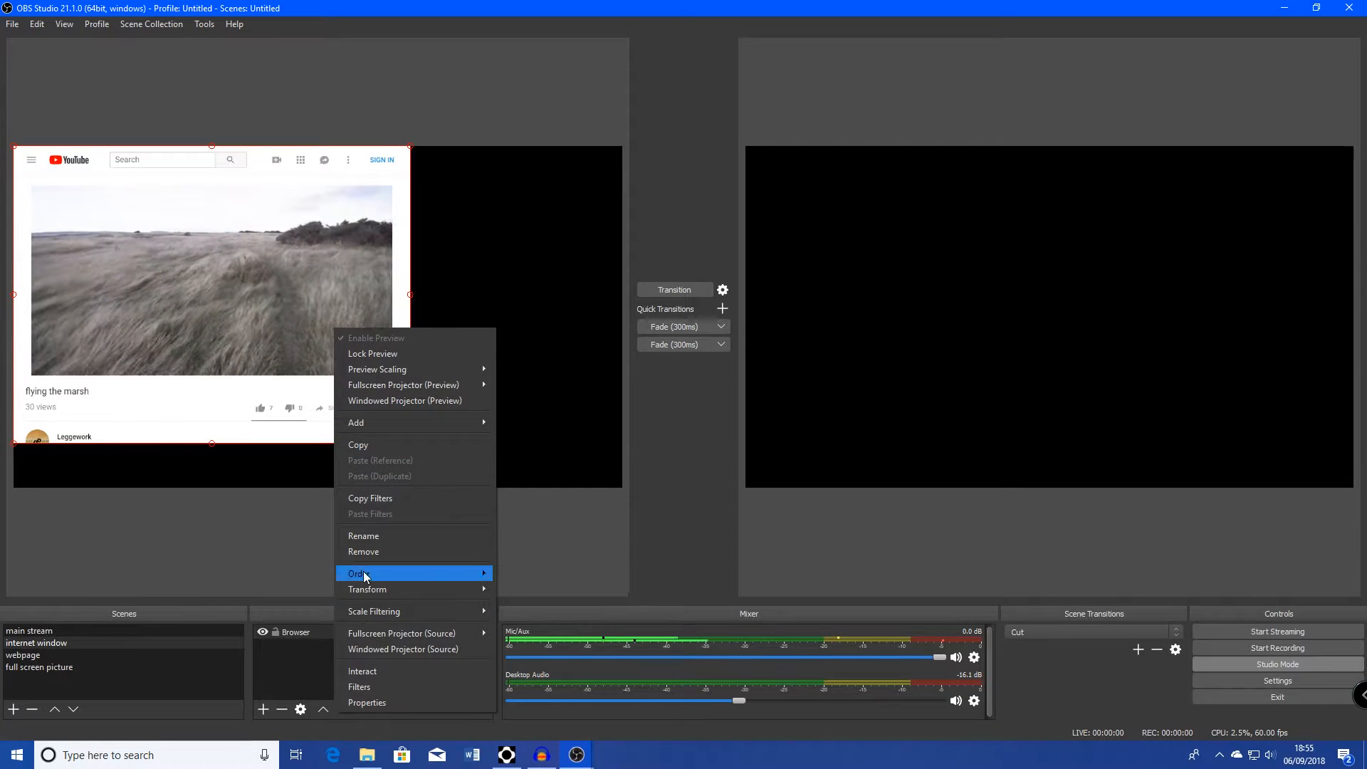
mouse_move(369, 594)
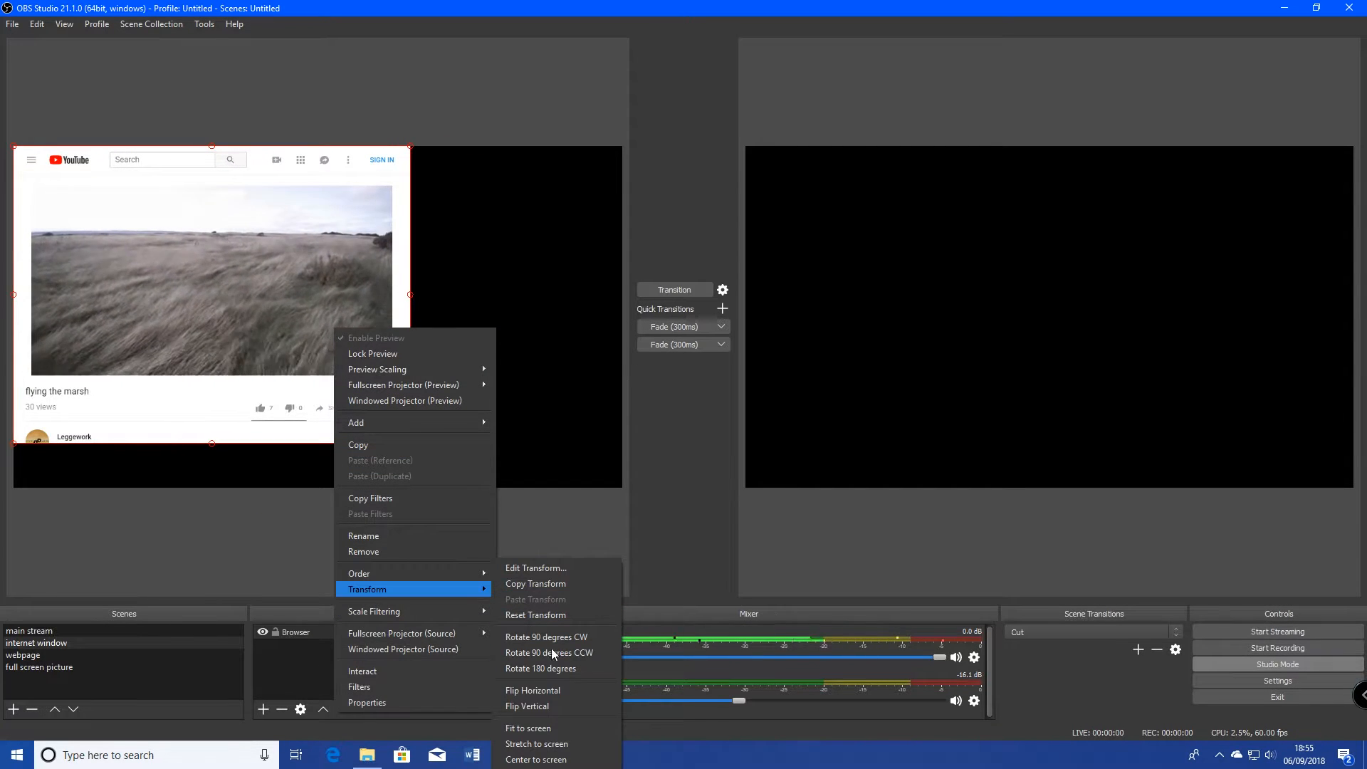
click(536, 726)
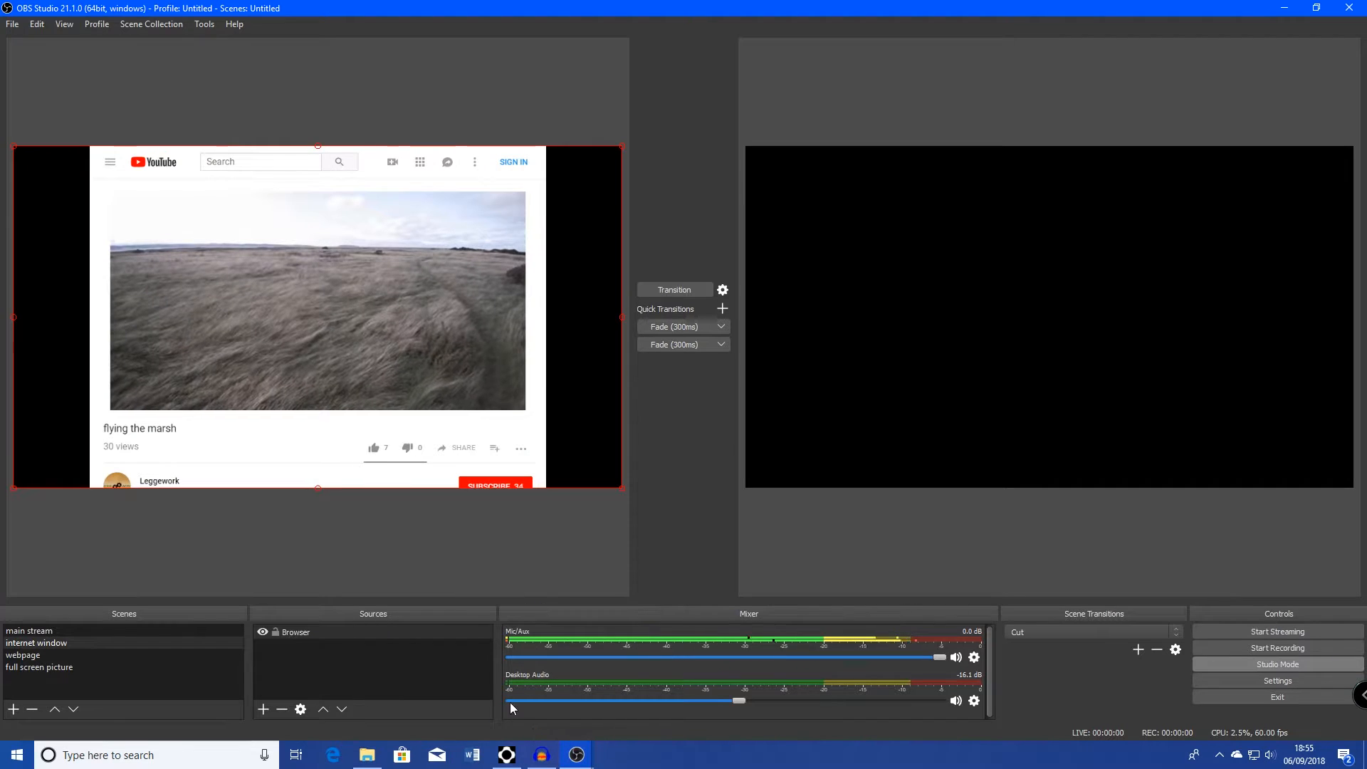
Enlarge the browser source beyond the canvas and reposition it so the YouTube video is roughly centred
drag(618, 489, 822, 551)
drag(497, 421, 347, 420)
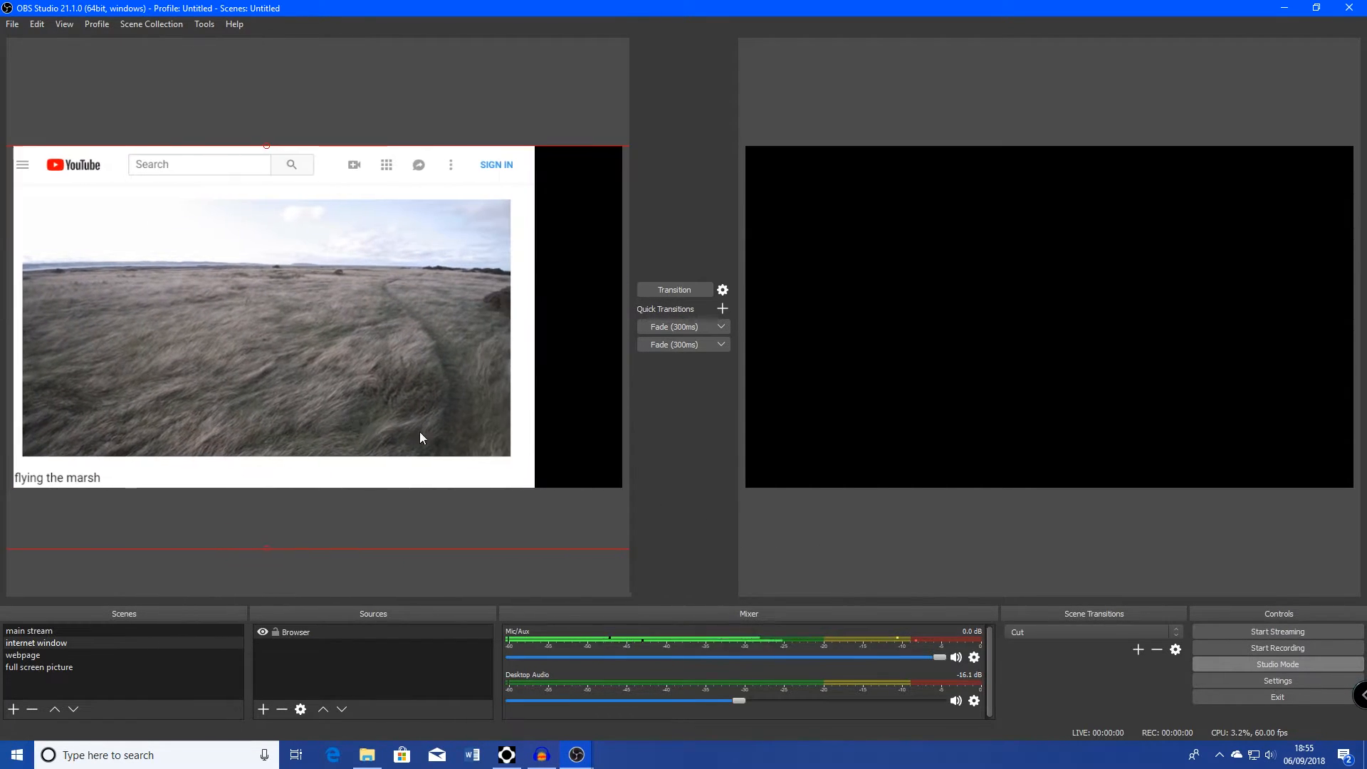
drag(470, 430, 329, 399)
drag(533, 518, 746, 558)
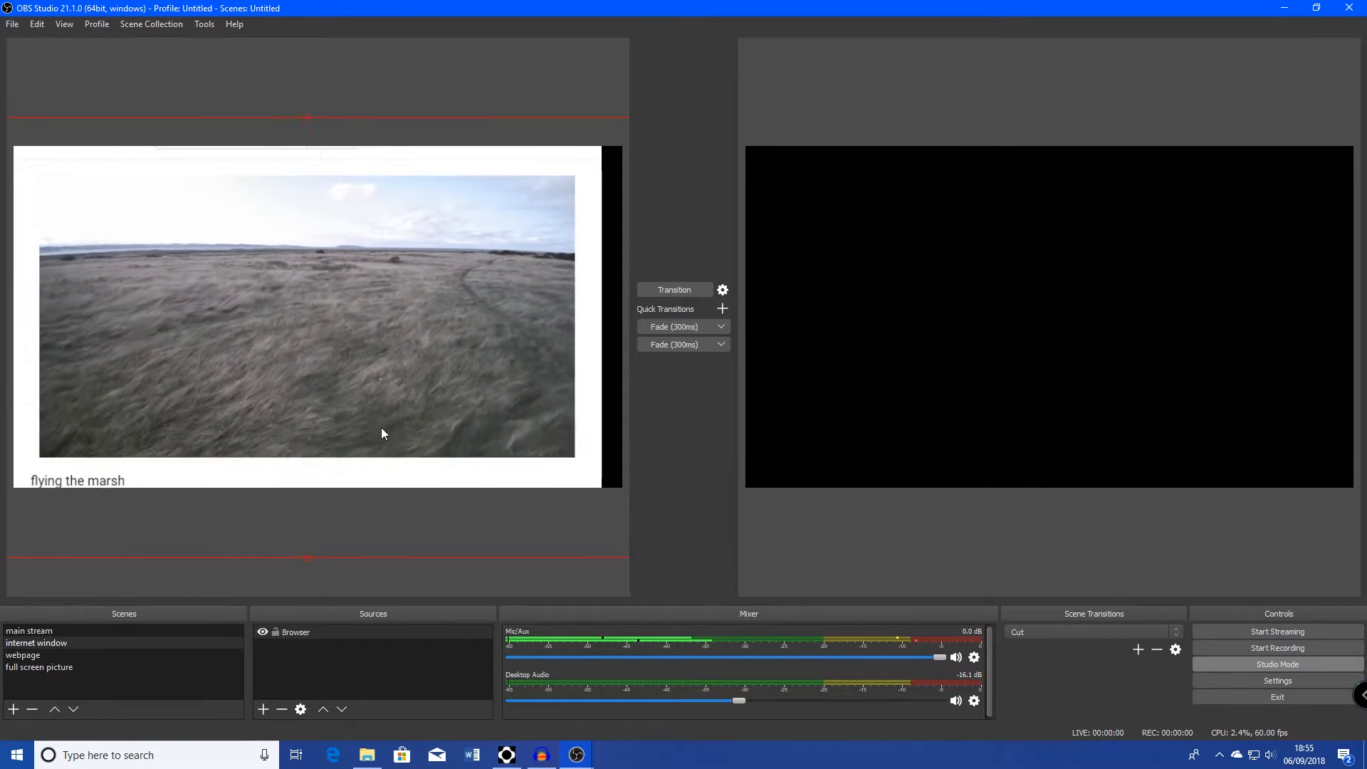
drag(389, 428, 386, 429)
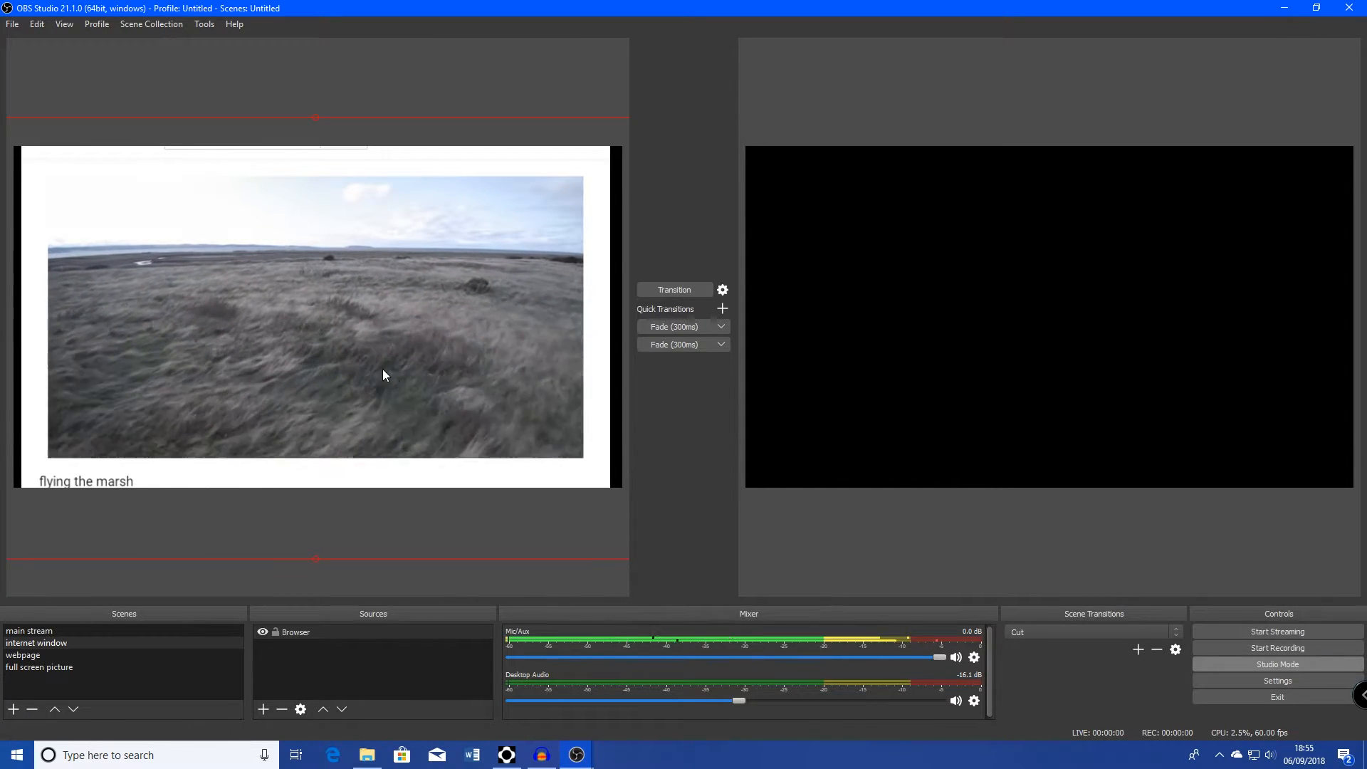
drag(382, 367, 379, 364)
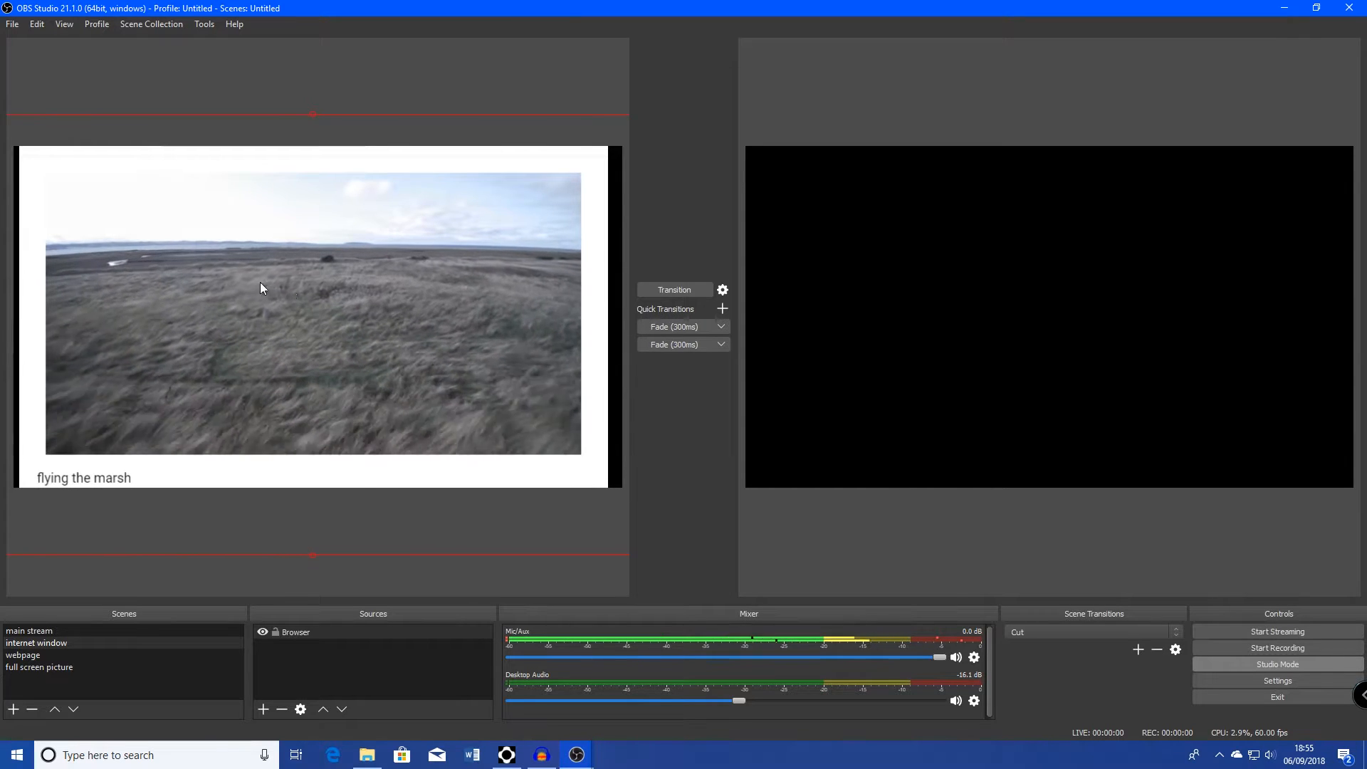
drag(393, 305, 395, 308)
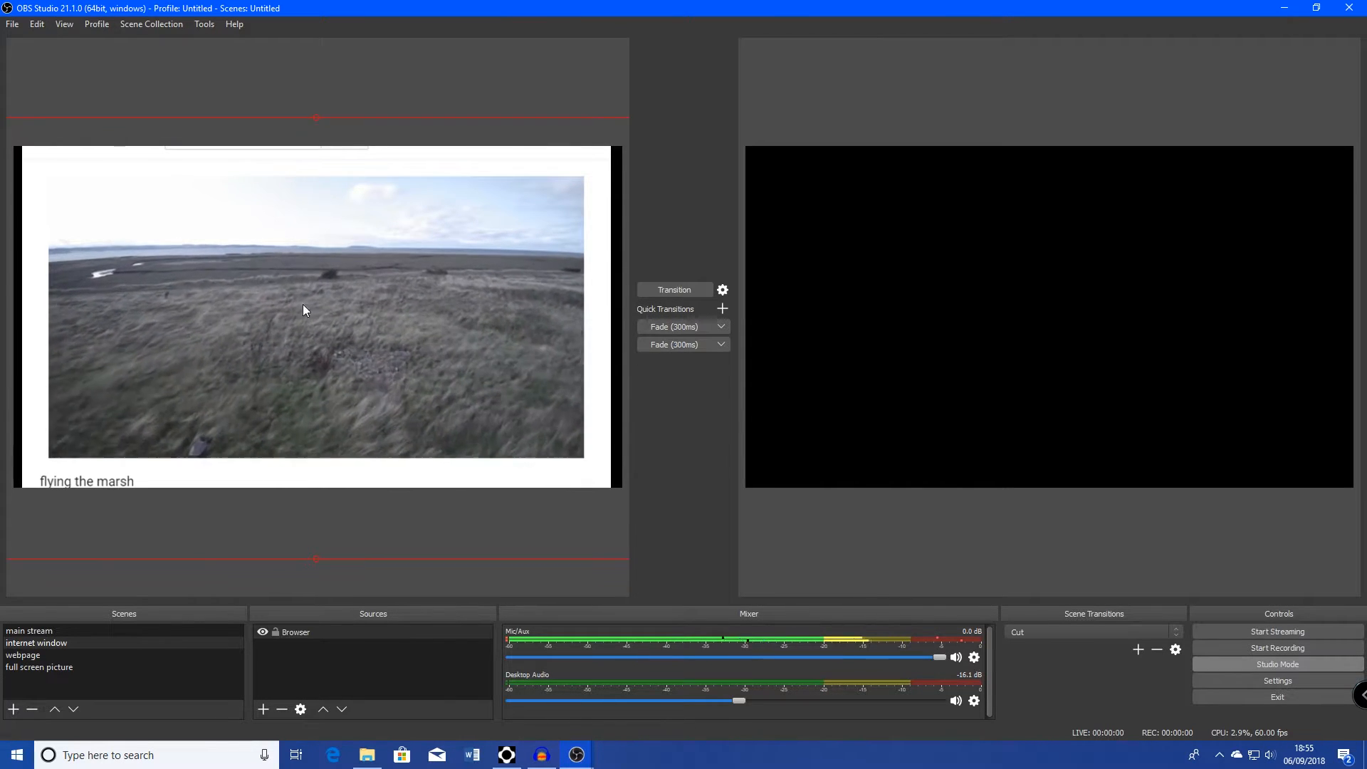
Open the browser source for interaction and try pausing and resuming the YouTube video
right_click(358, 366)
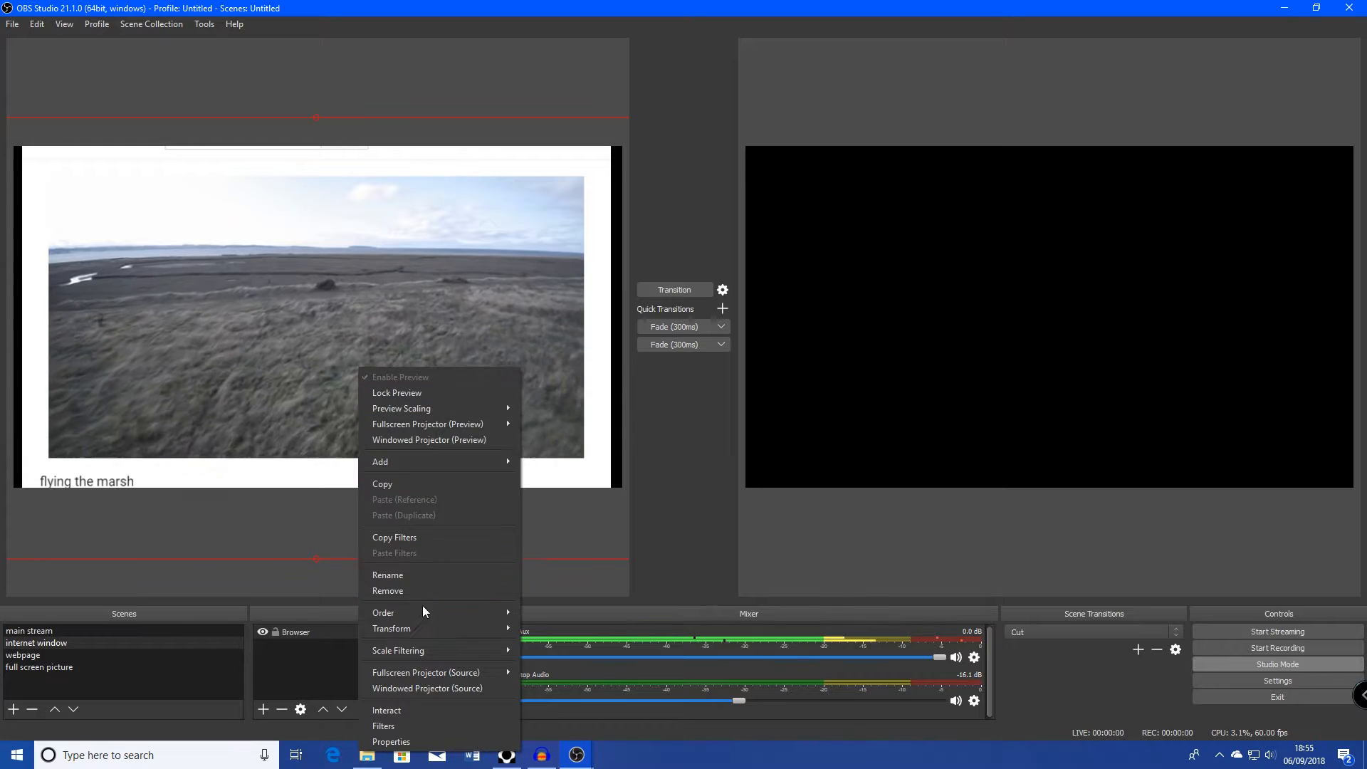
click(398, 710)
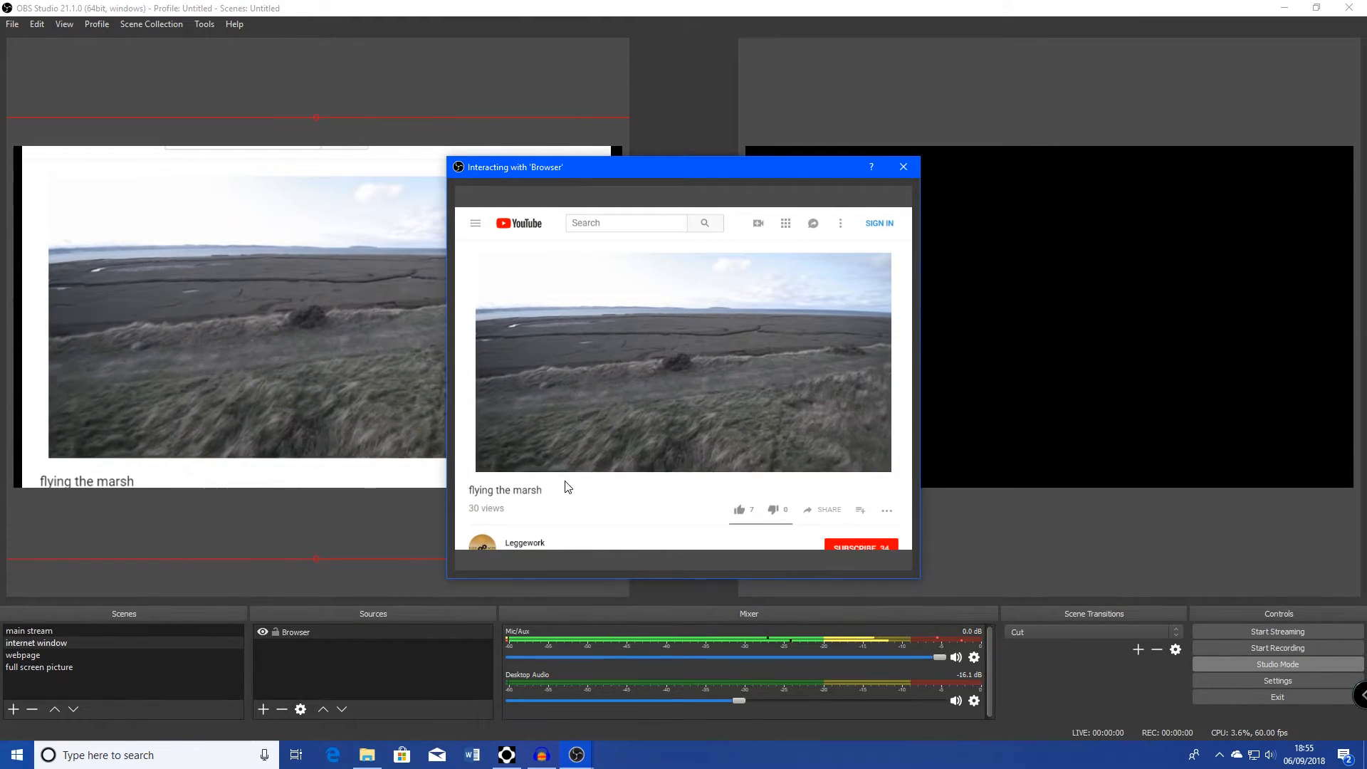
mouse_move(605, 428)
click(635, 383)
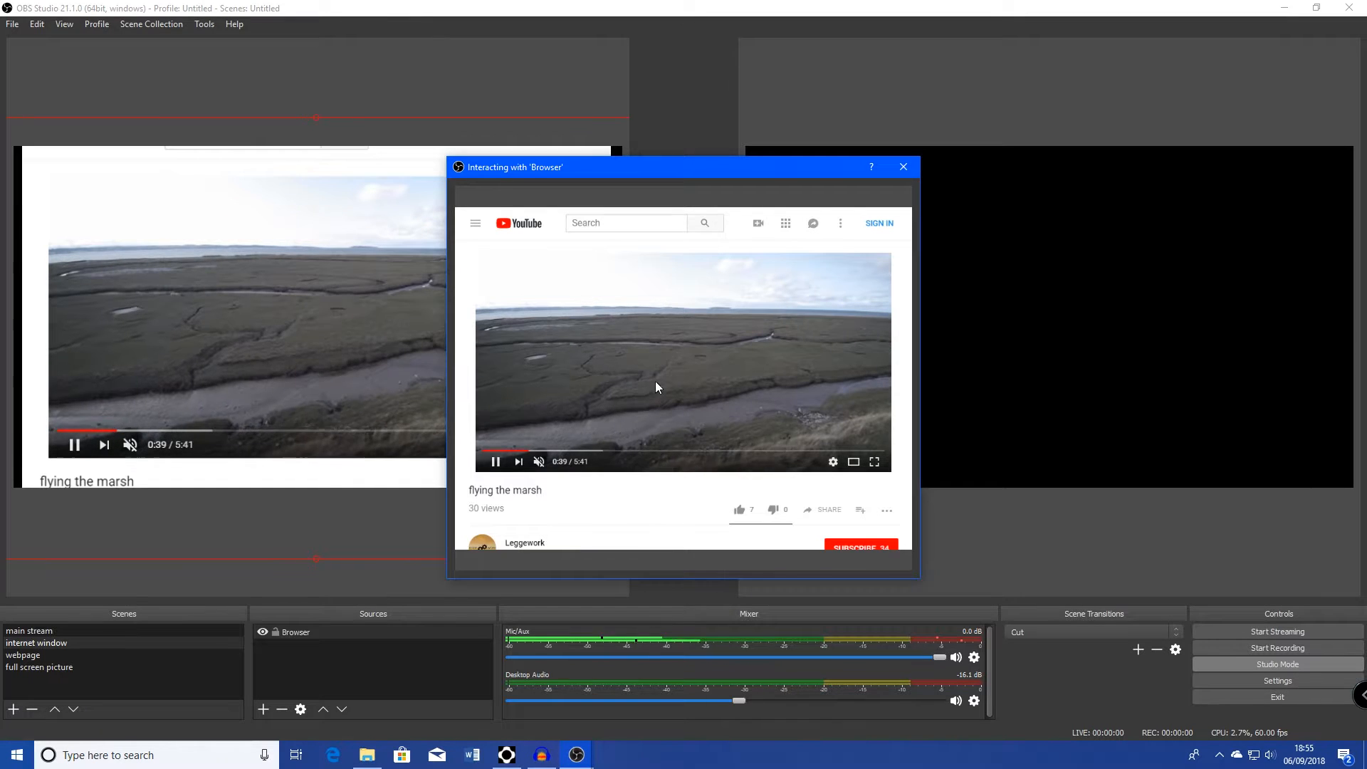
click(657, 377)
click(657, 377)
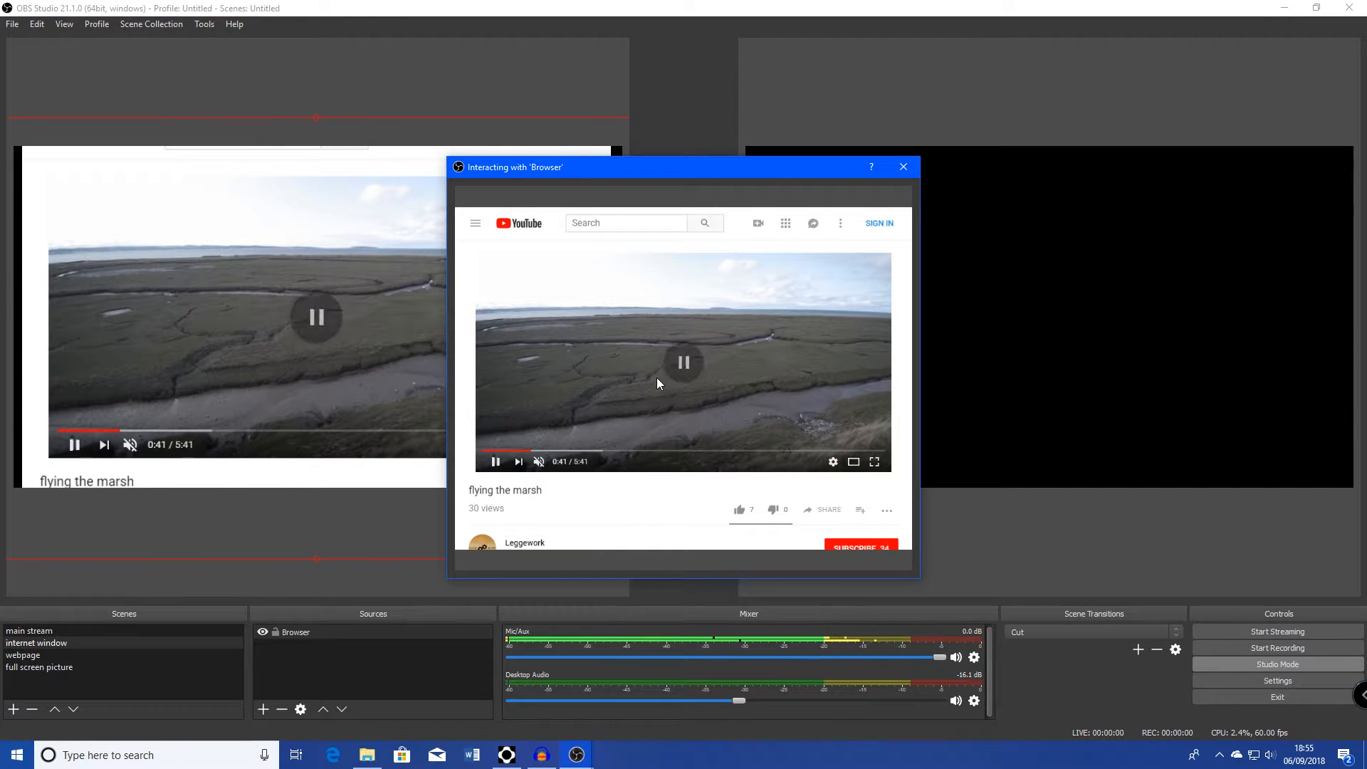
Unmute the YouTube video in the interaction window and mute it again
click(605, 397)
click(537, 461)
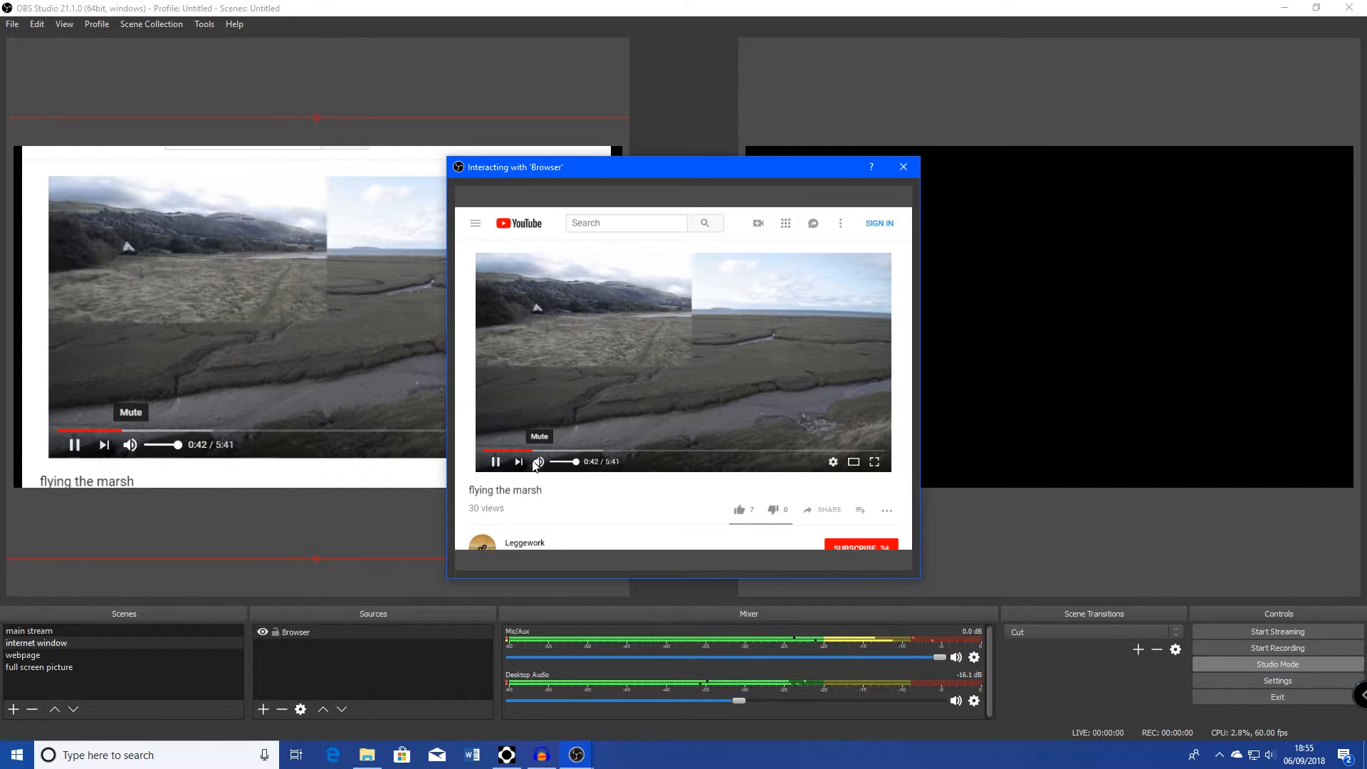
click(537, 461)
click(638, 391)
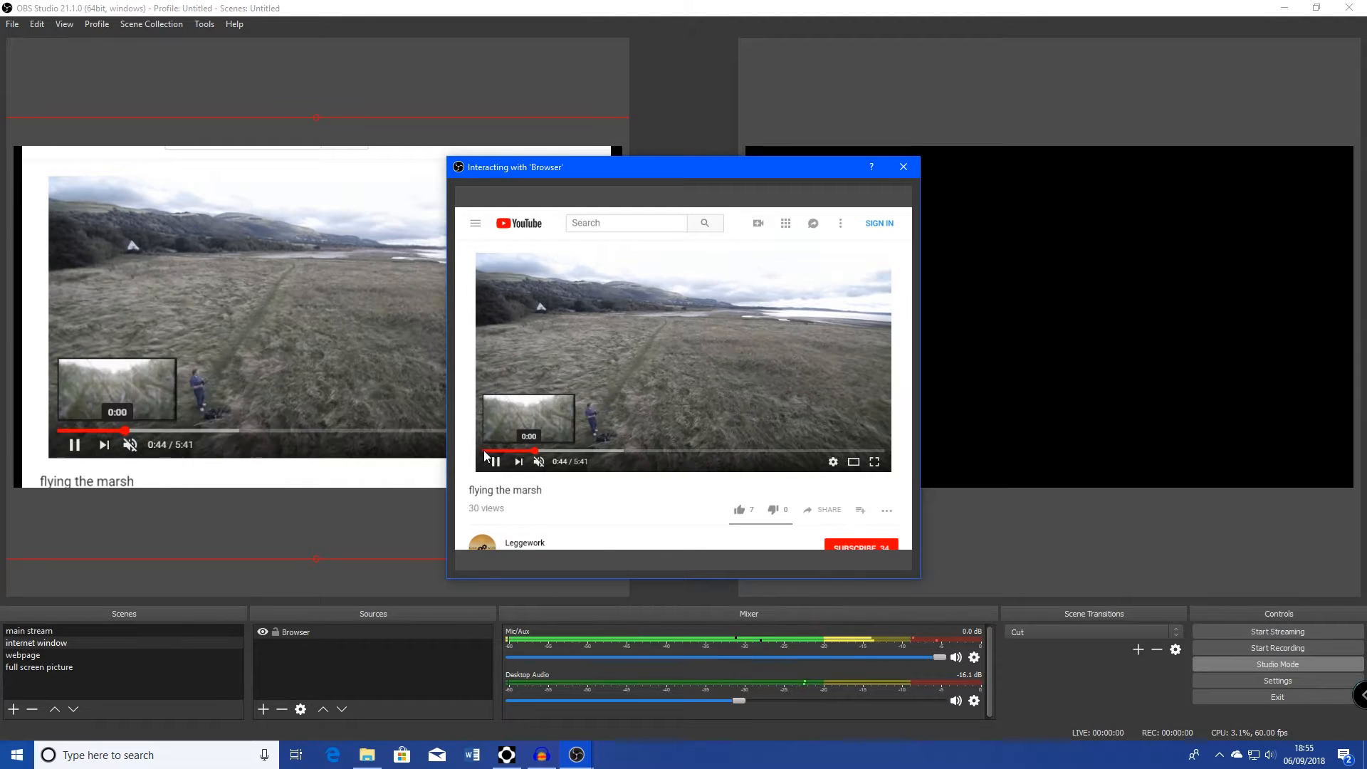
Rewind the YouTube video to the beginning, show it in full screen, and close the interaction window
click(483, 450)
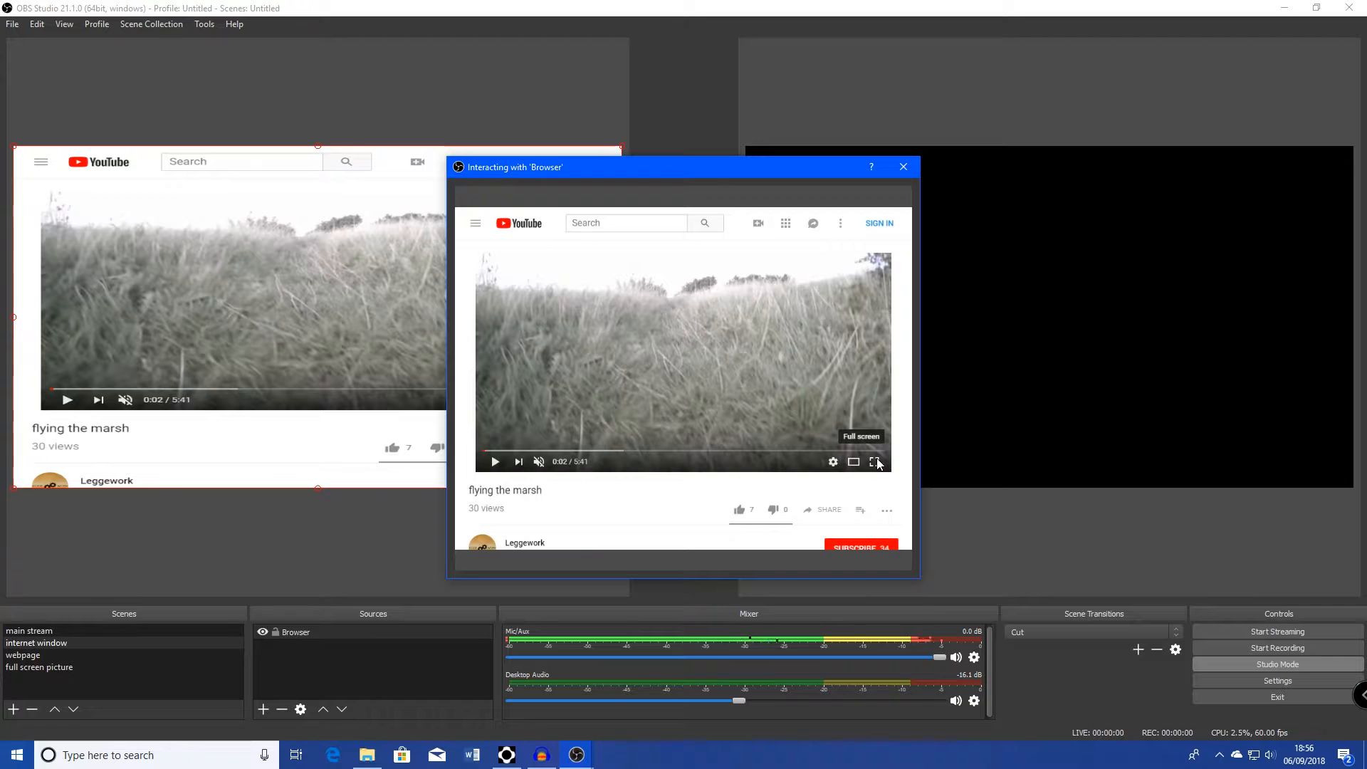
click(876, 462)
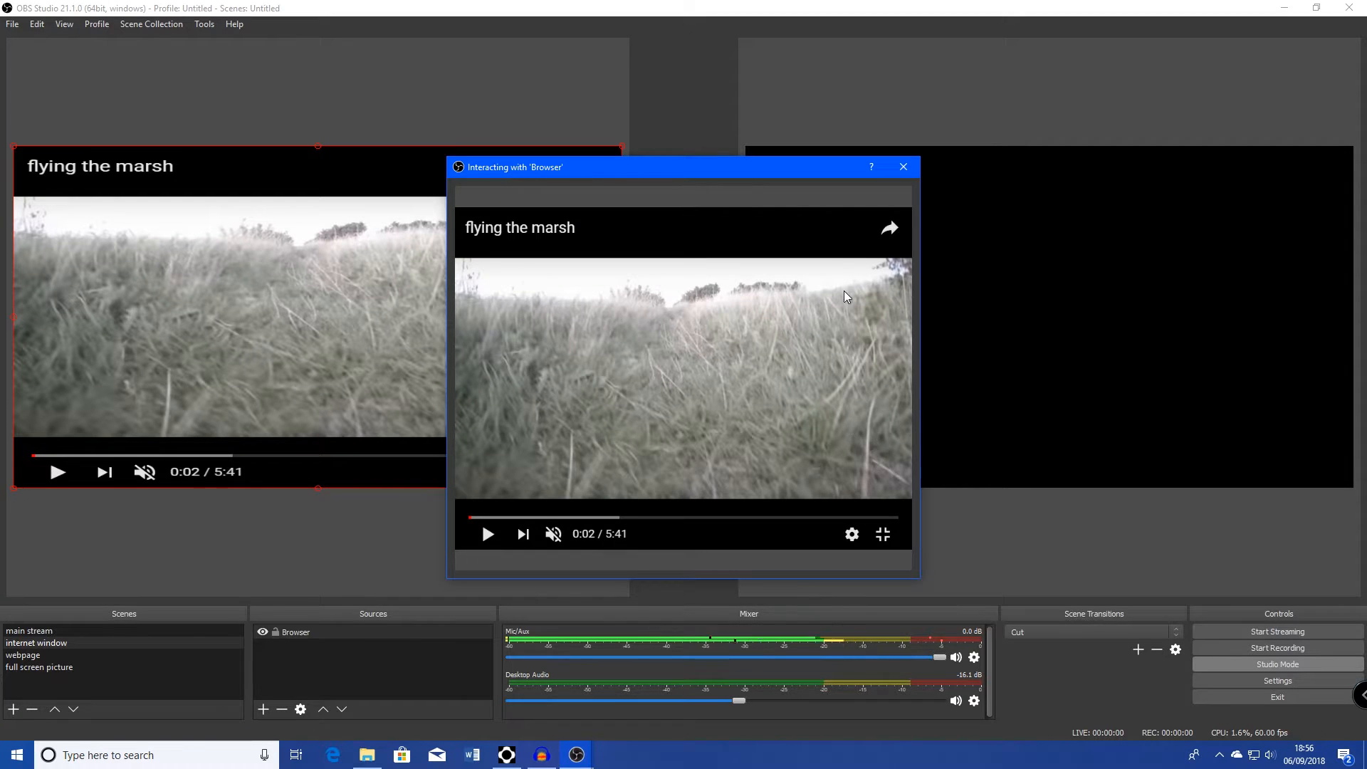
click(903, 167)
Add the existing Video Capture Device to the internet window scene and shrink its picture in the lower-right corner of the canvas
right_click(352, 675)
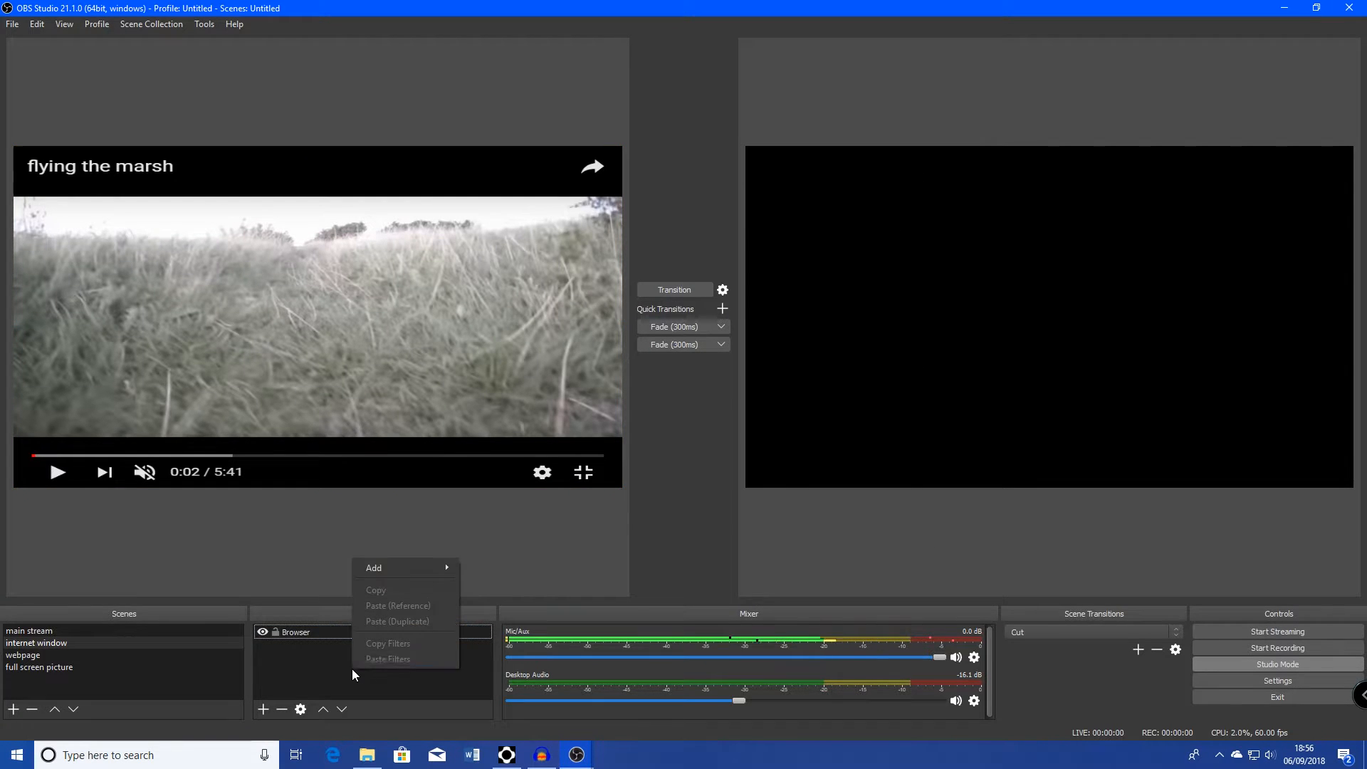
mouse_move(396, 567)
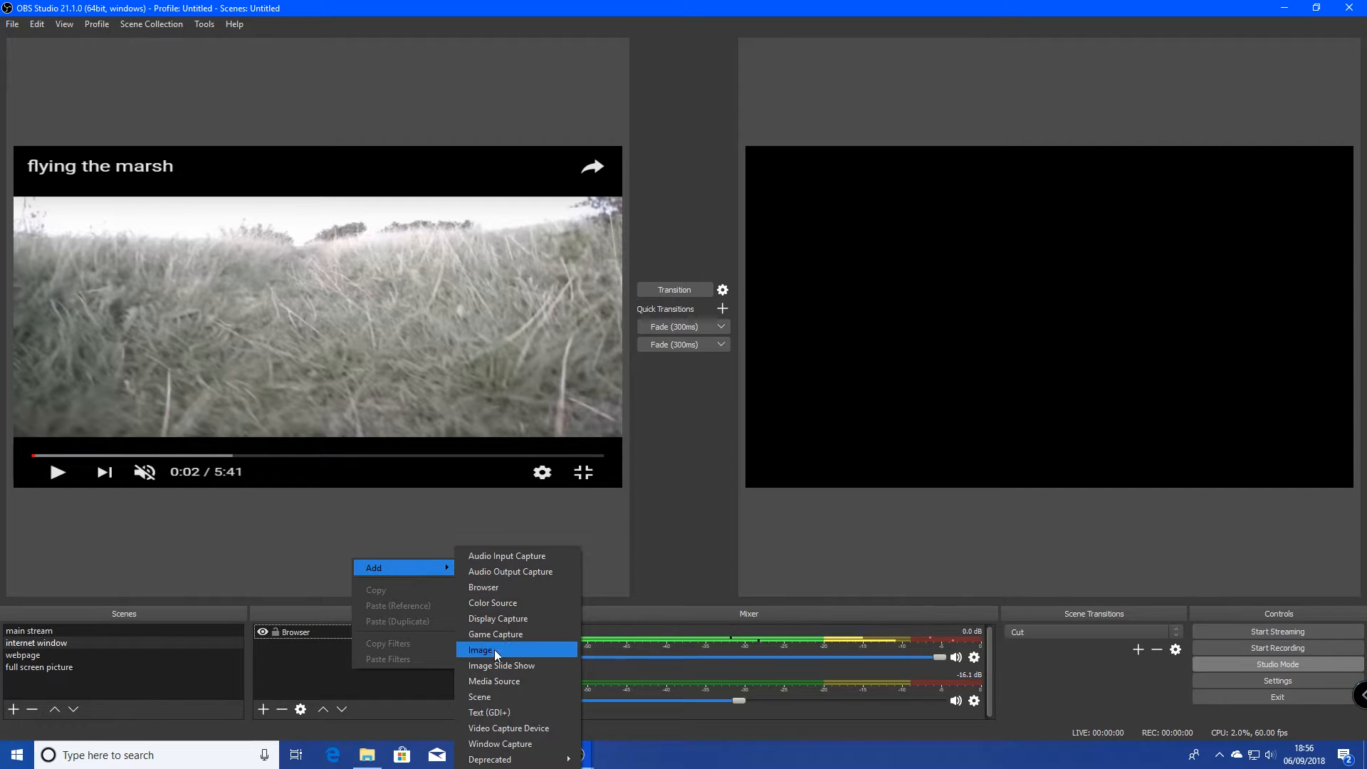
click(494, 727)
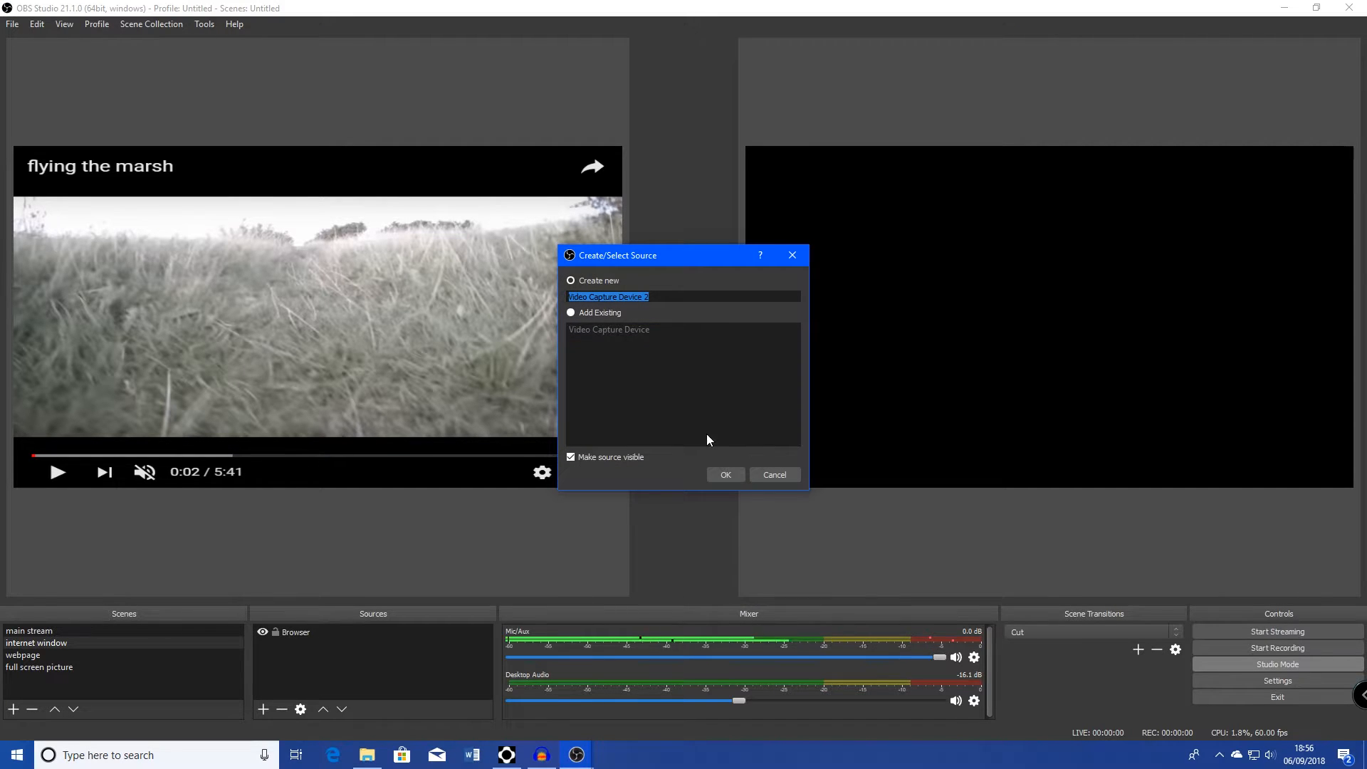
click(570, 313)
click(594, 330)
click(718, 472)
drag(150, 257, 535, 441)
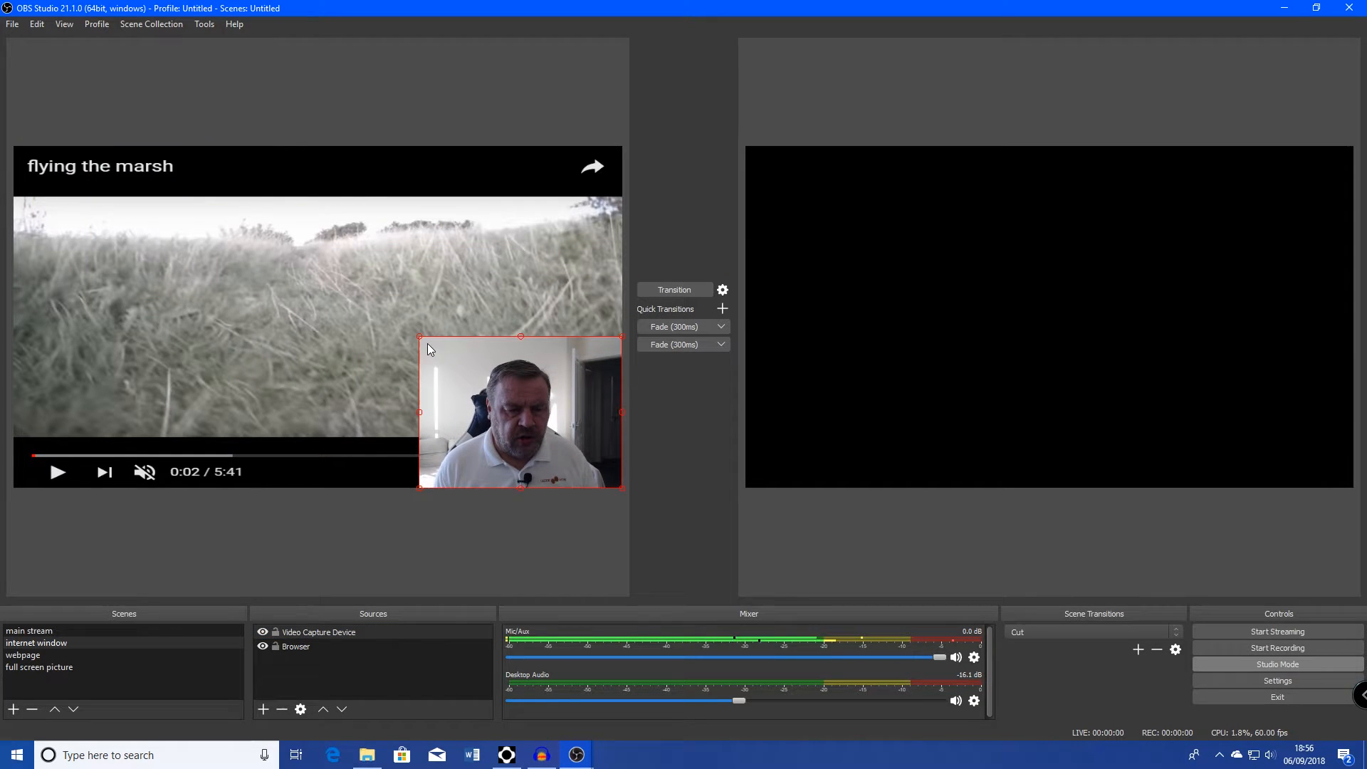
drag(417, 337, 480, 390)
Add a new Browser source to the webpage scene with its default name and URL, and enlarge it to the canvas width
click(23, 655)
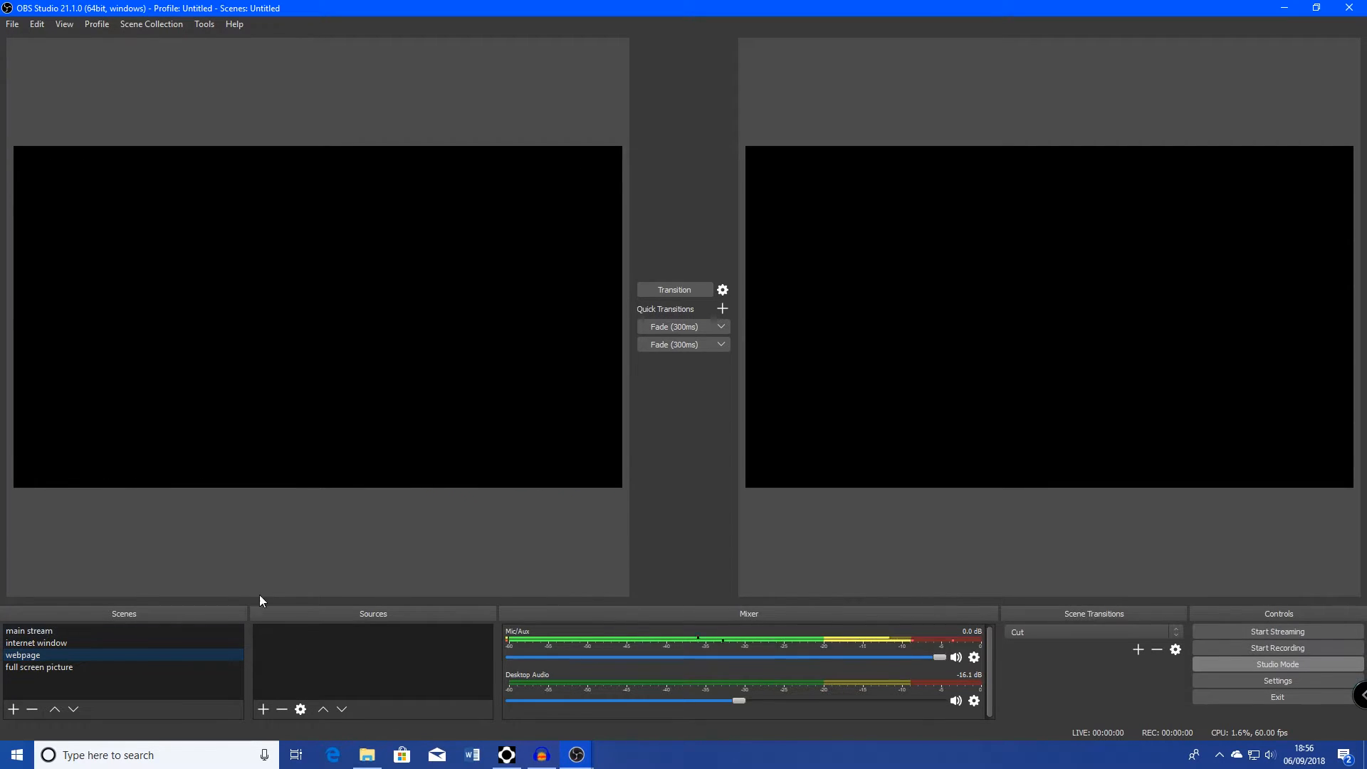
right_click(376, 665)
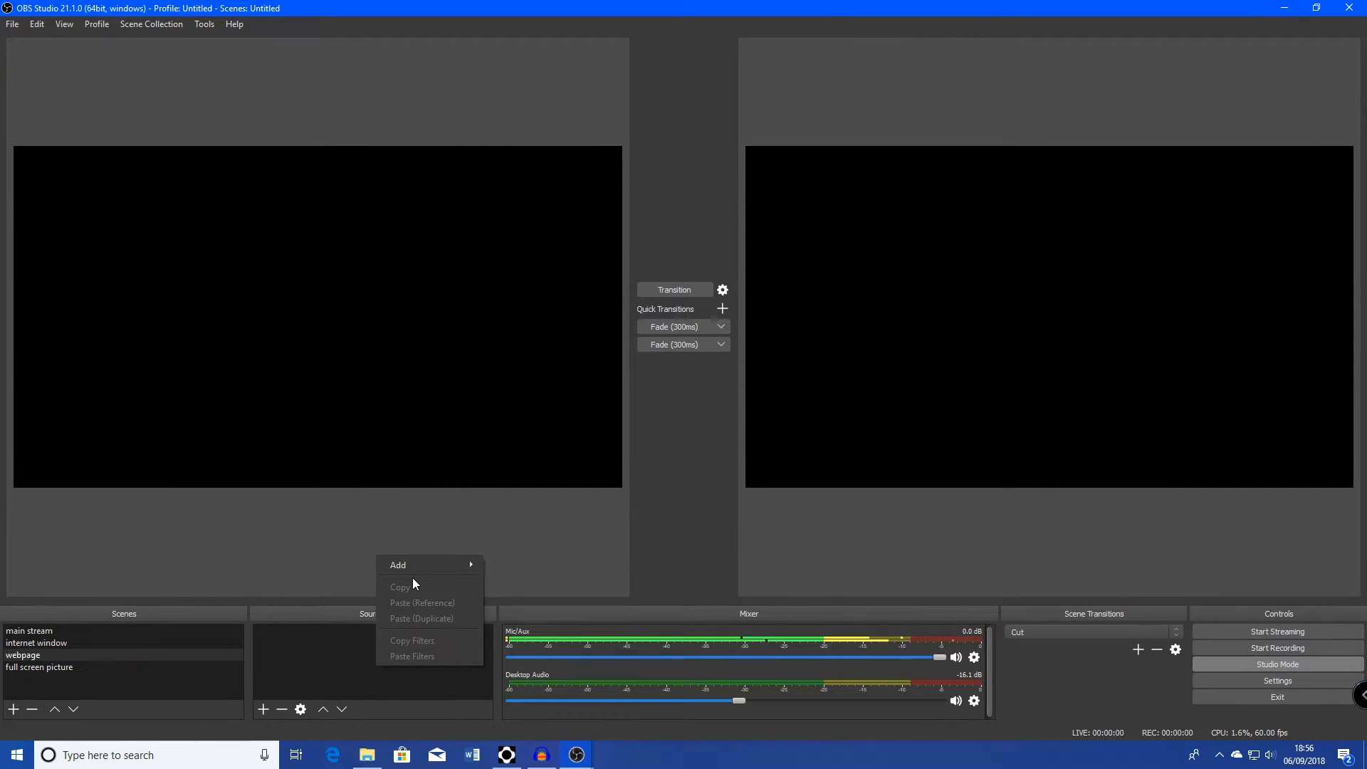
mouse_move(413, 568)
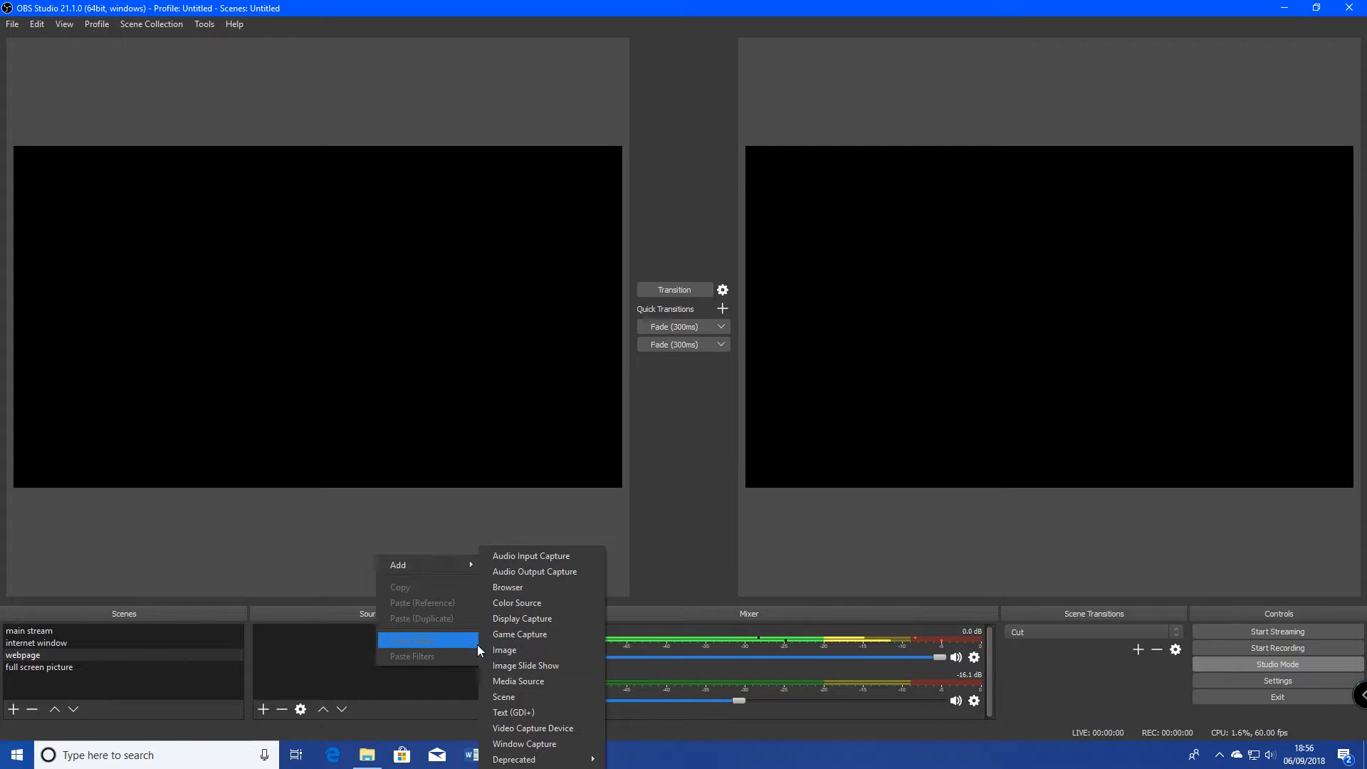
click(513, 588)
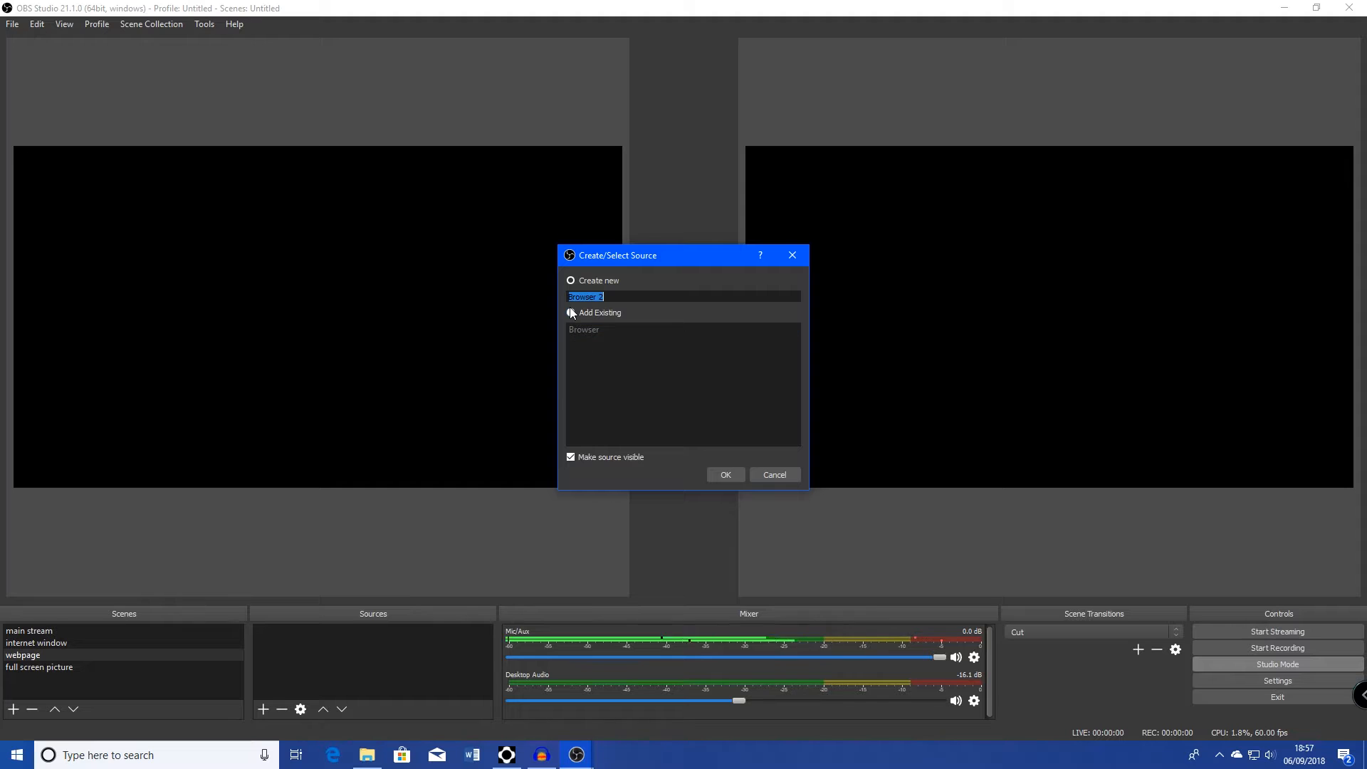
click(720, 471)
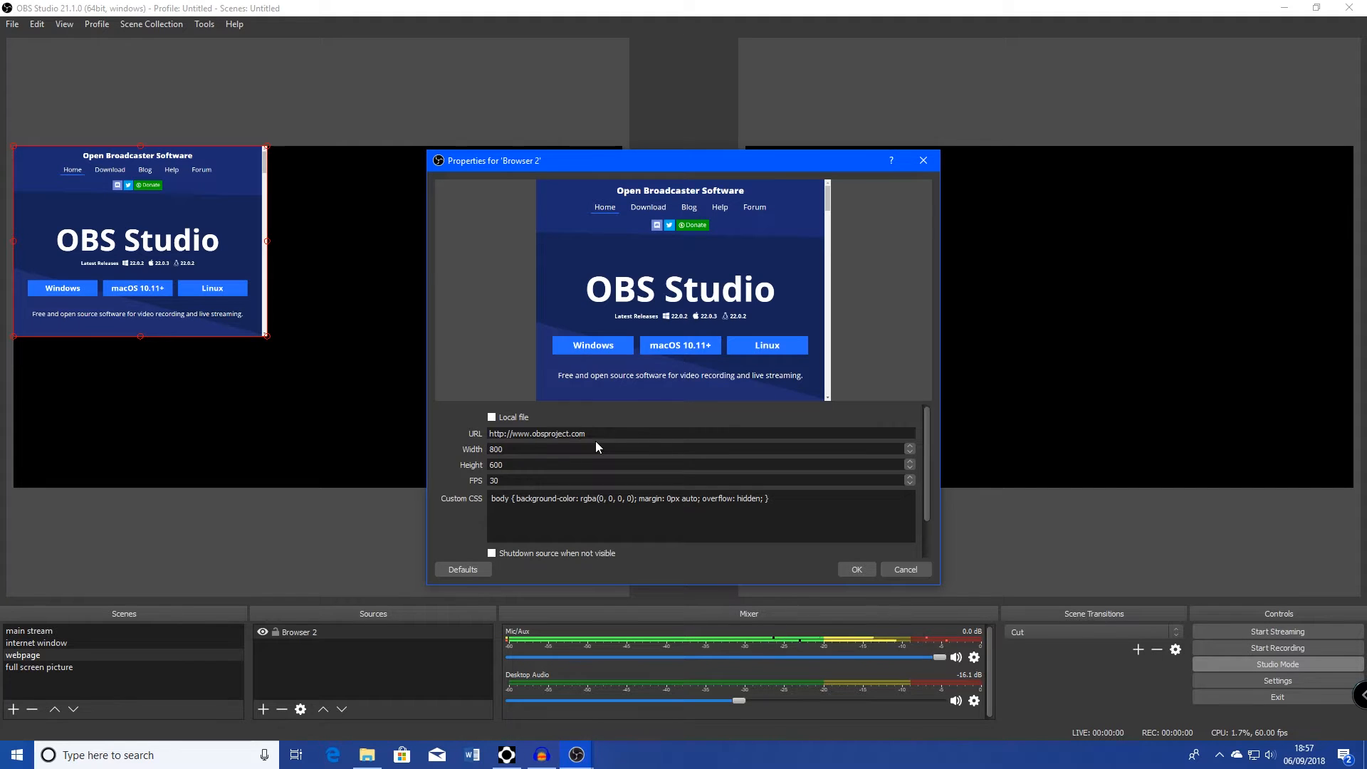
mouse_move(589, 433)
mouse_down()
mouse_move(488, 429)
mouse_move(587, 436)
mouse_move(481, 443)
mouse_move(588, 441)
mouse_up()
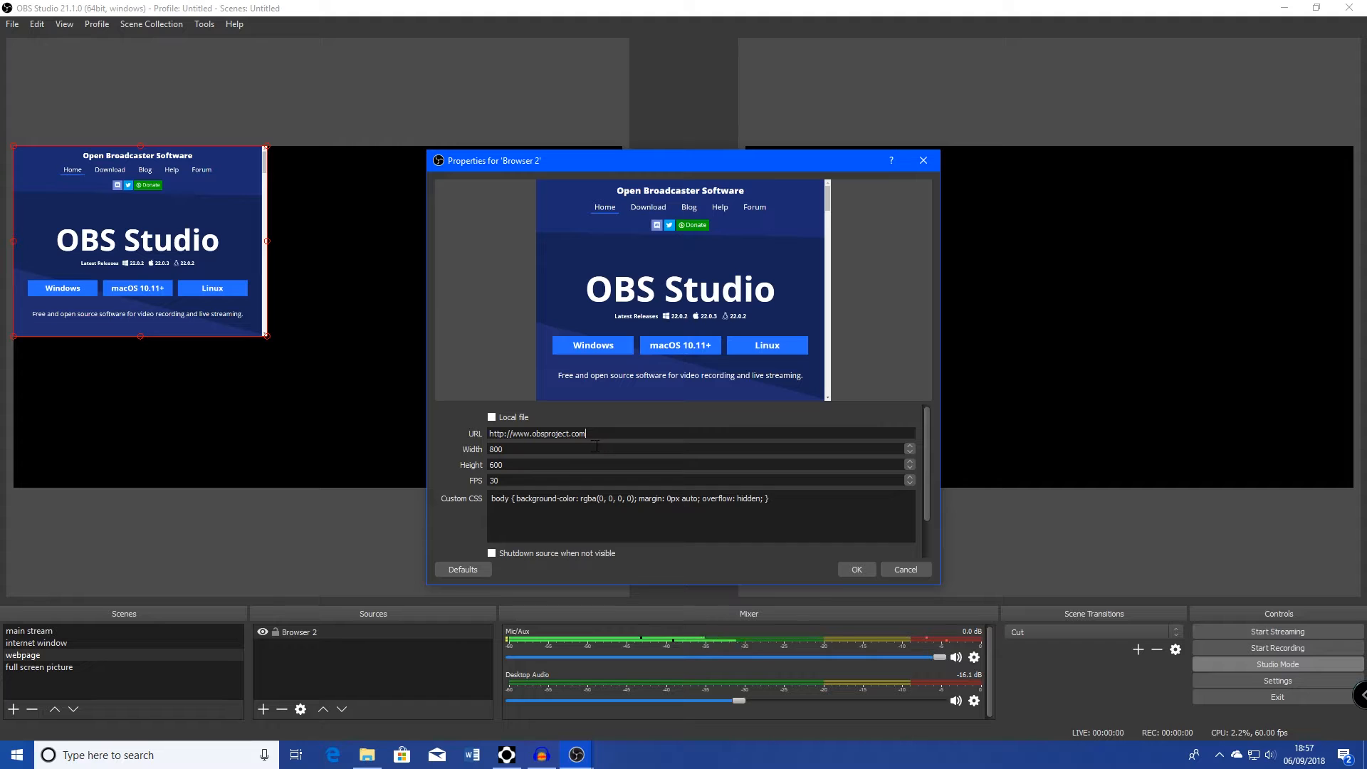
click(860, 572)
drag(269, 339, 553, 421)
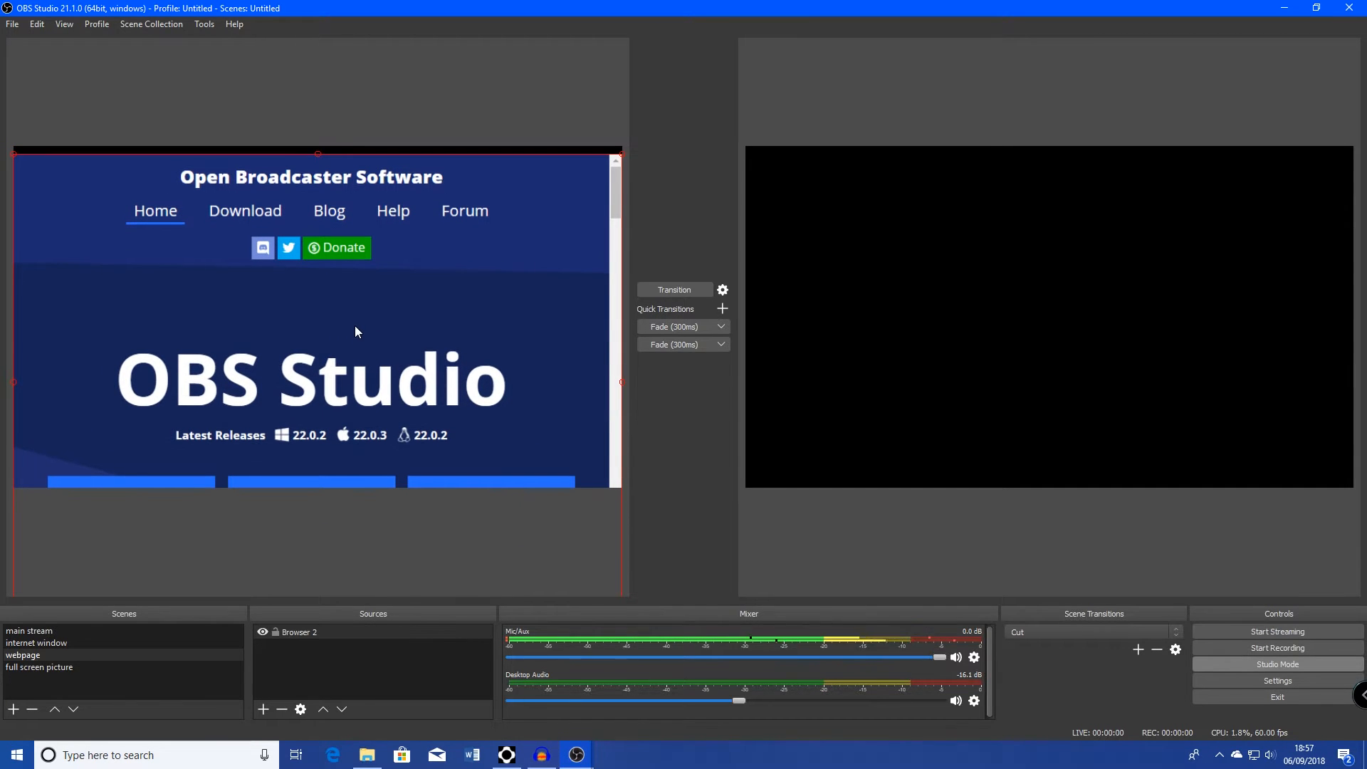
Interact with the webpage source: scroll the site, visit its Forum and Download pages, return to Home, and close the interaction window
right_click(442, 366)
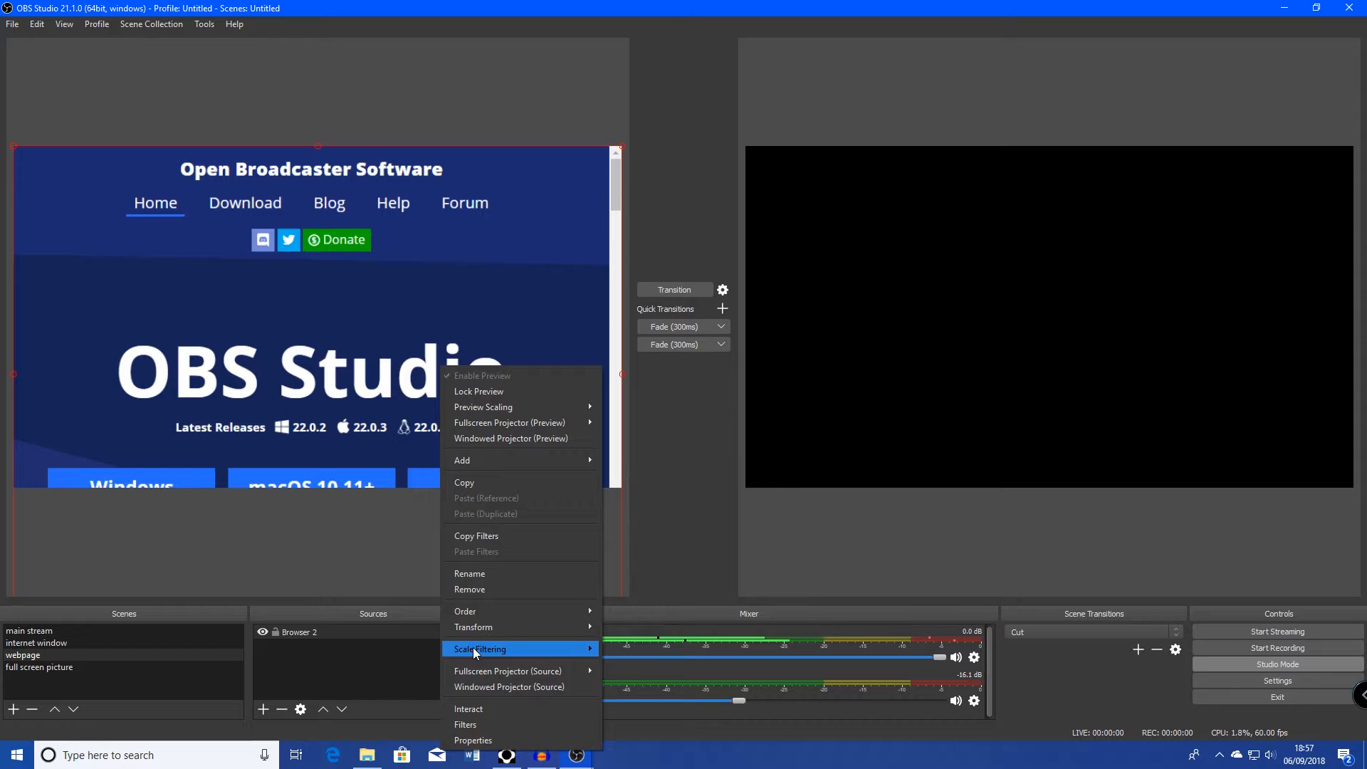
click(470, 708)
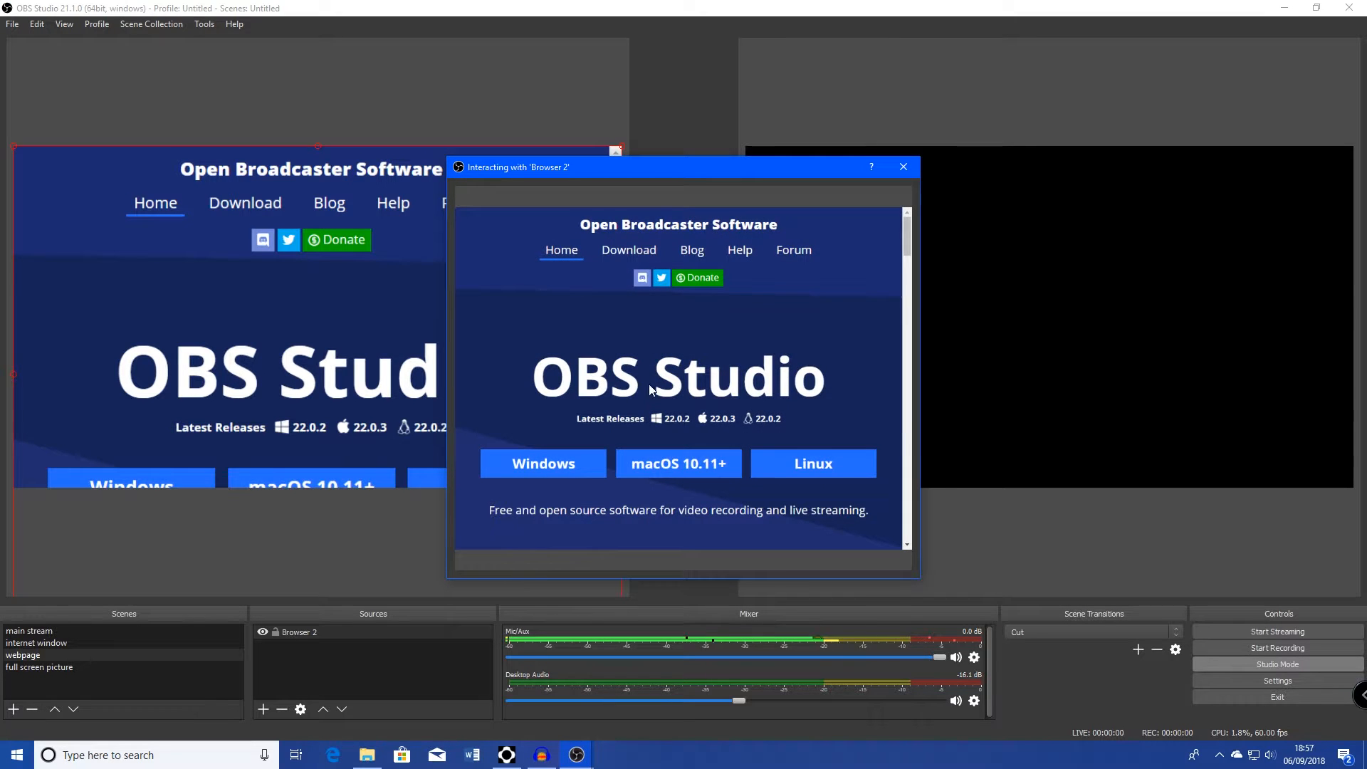
scroll(689, 404, down, 8)
scroll(690, 408, up, 6)
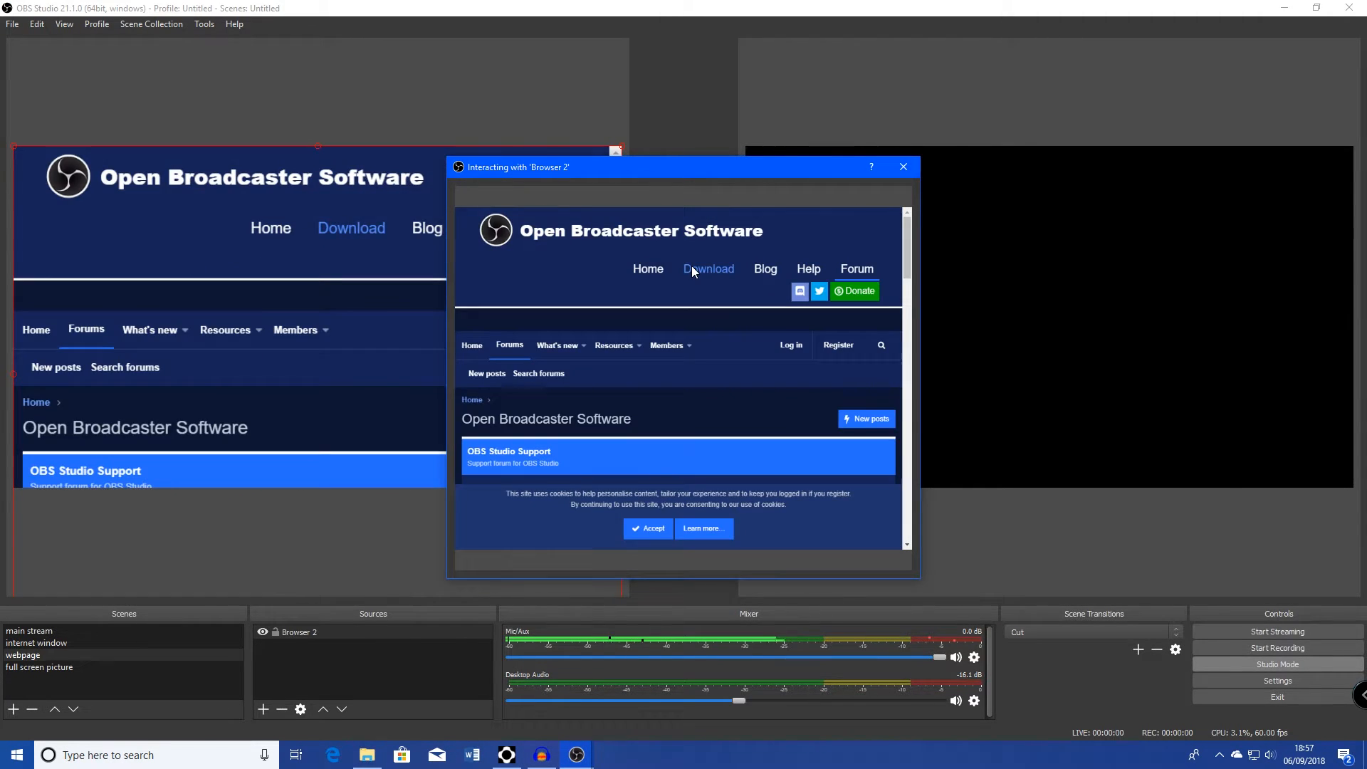
click(691, 267)
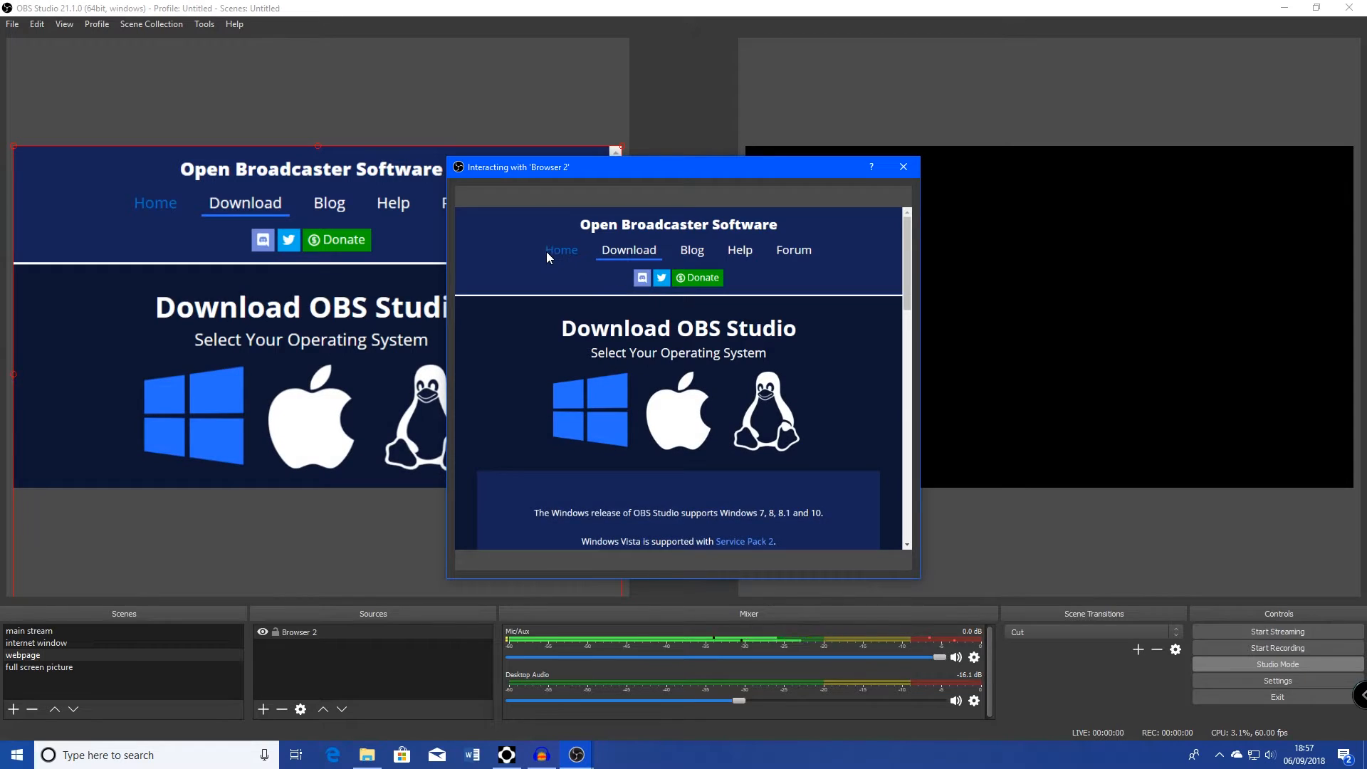
click(548, 253)
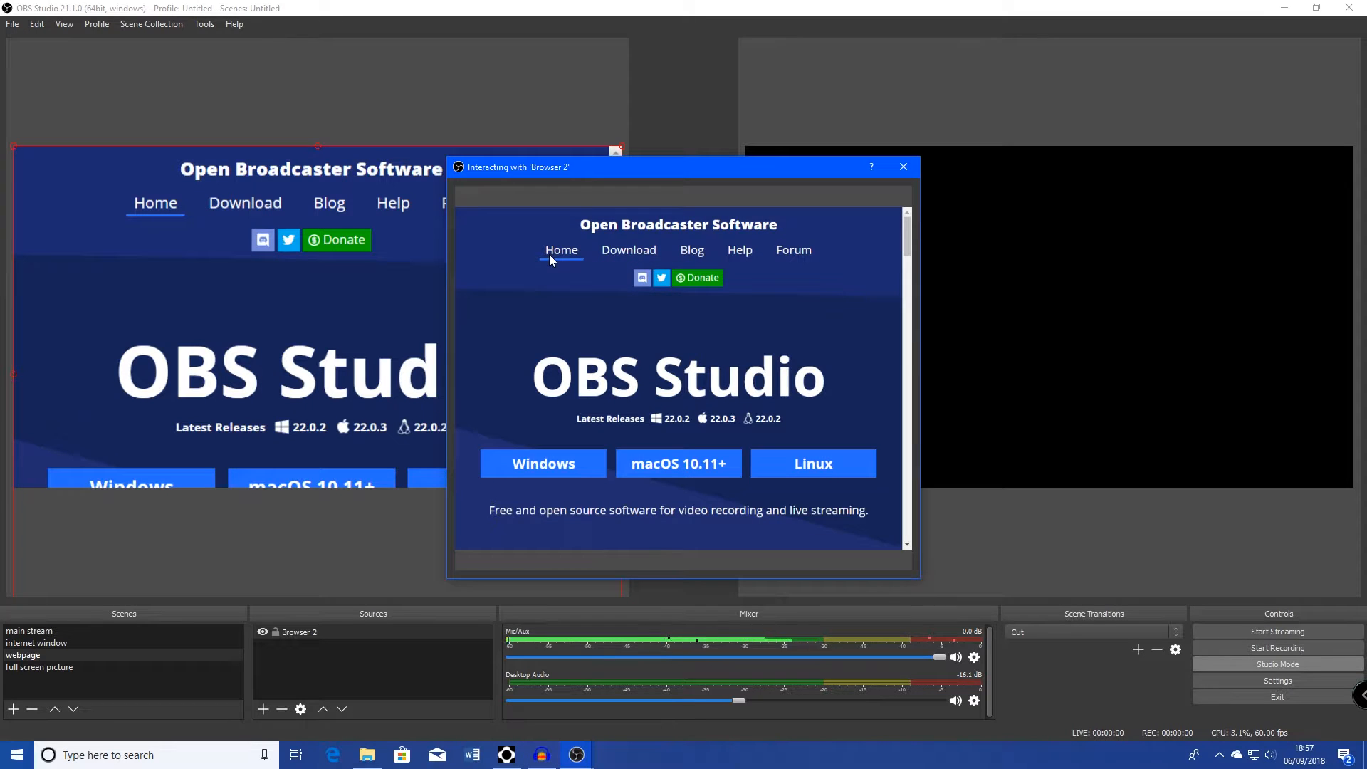
click(902, 166)
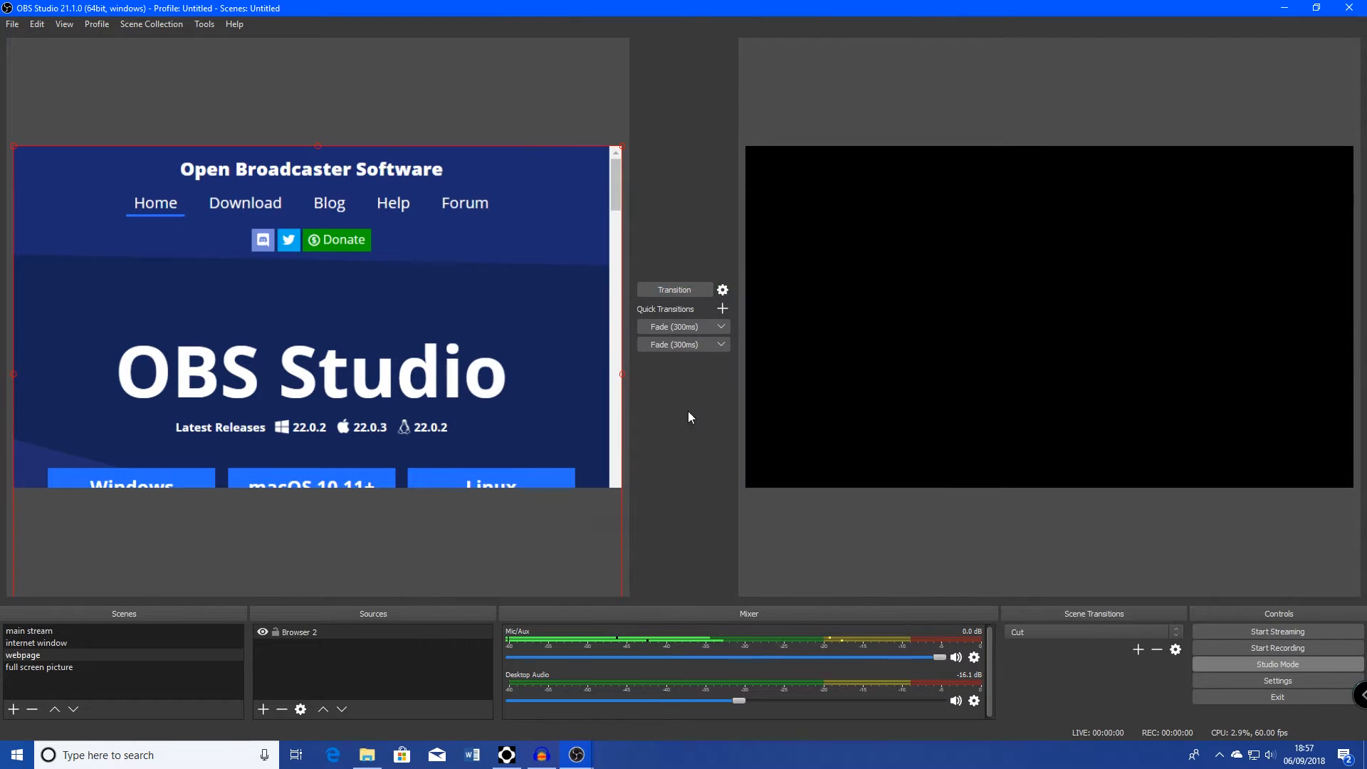
Add a new Image source with its default name to the full screen picture scene, using the desktop file stream picture.JPG
click(61, 666)
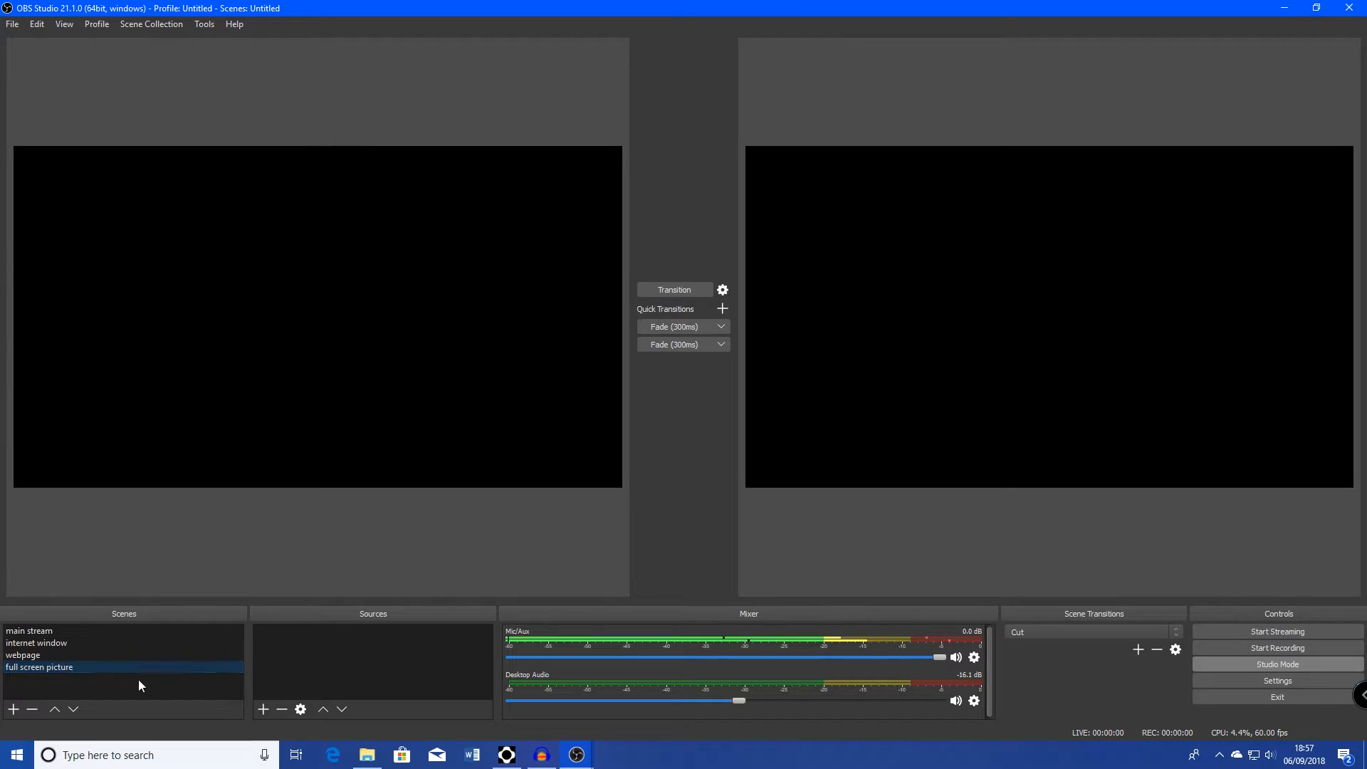
right_click(339, 655)
mouse_move(366, 665)
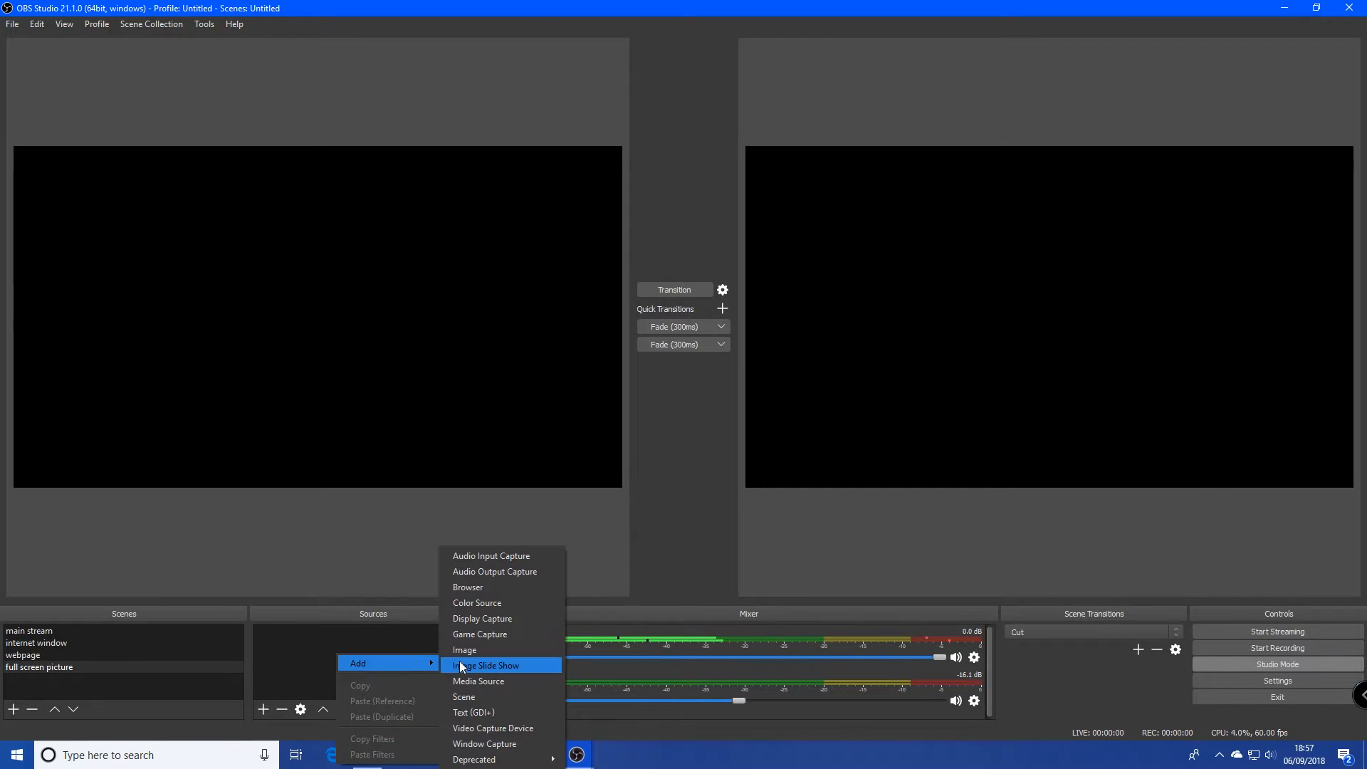
click(464, 650)
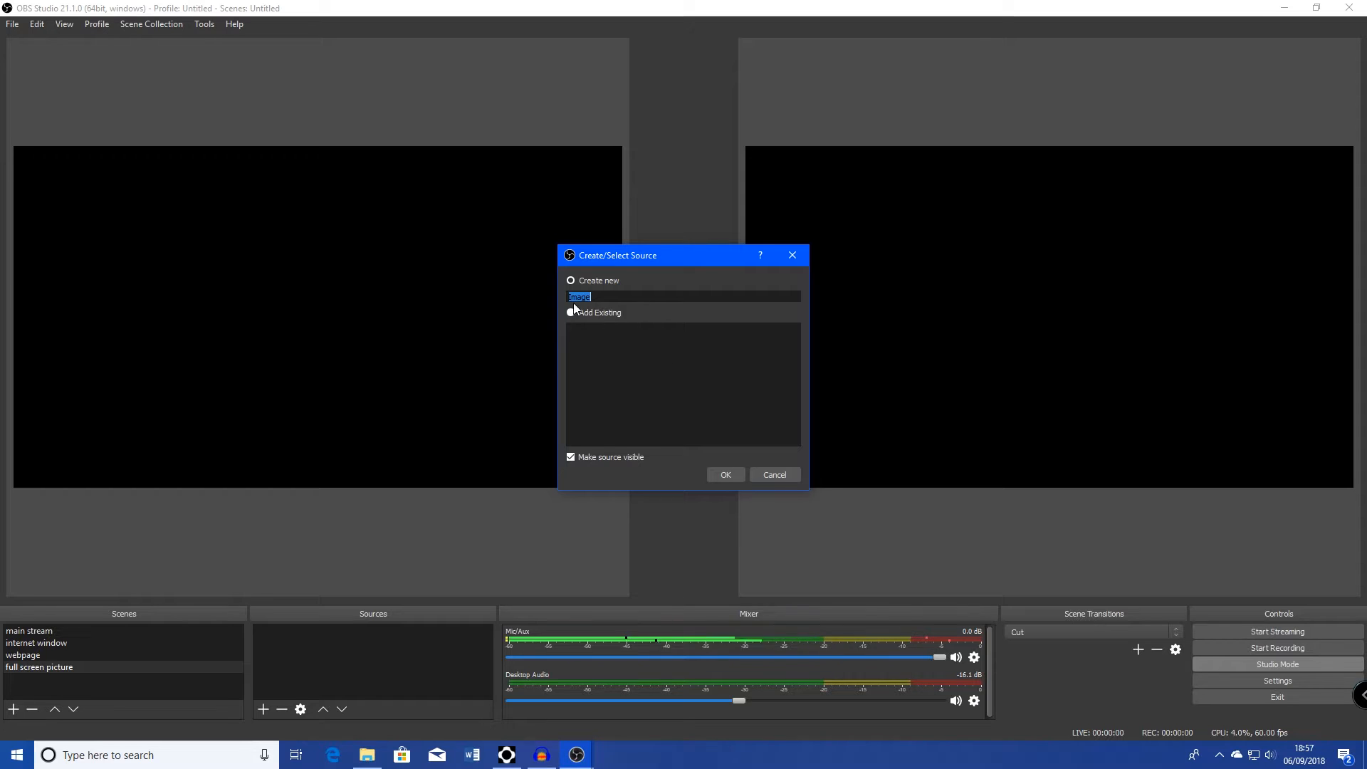
click(723, 473)
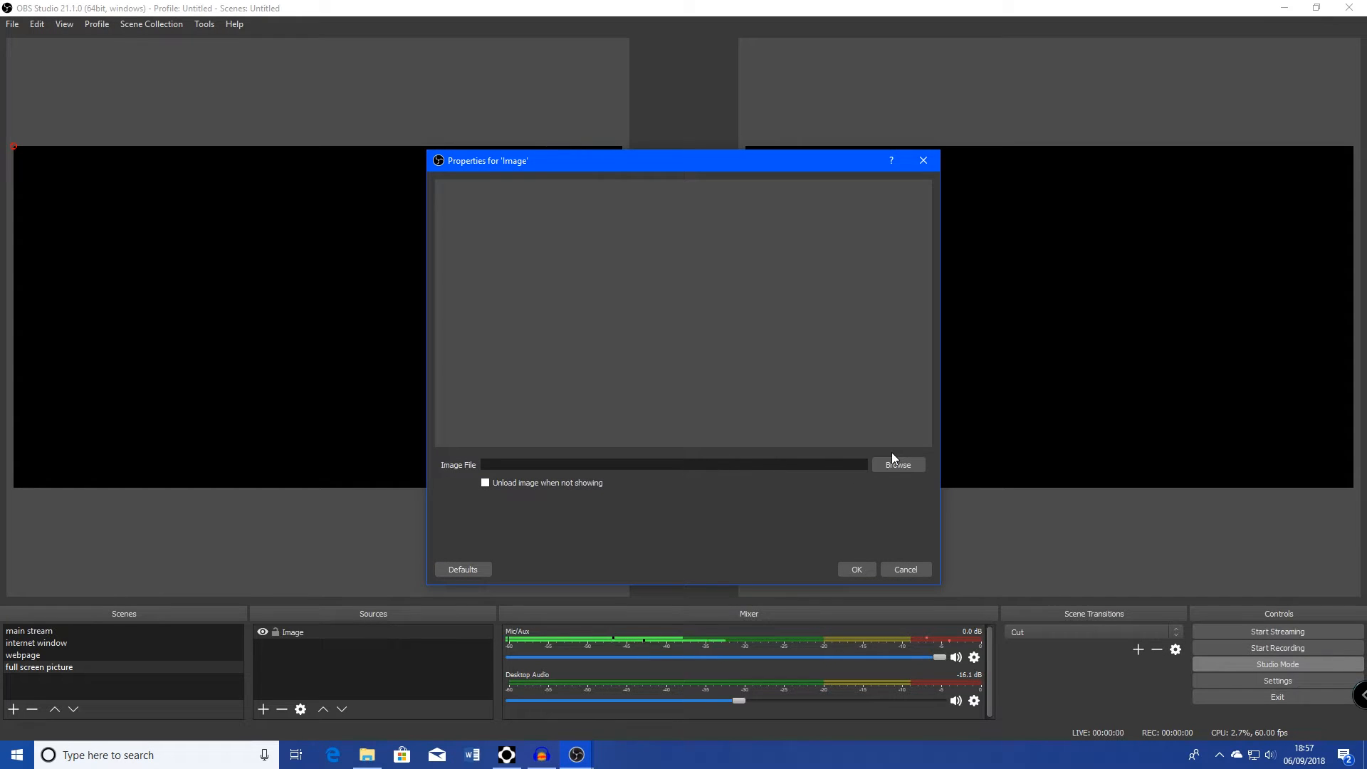
click(896, 466)
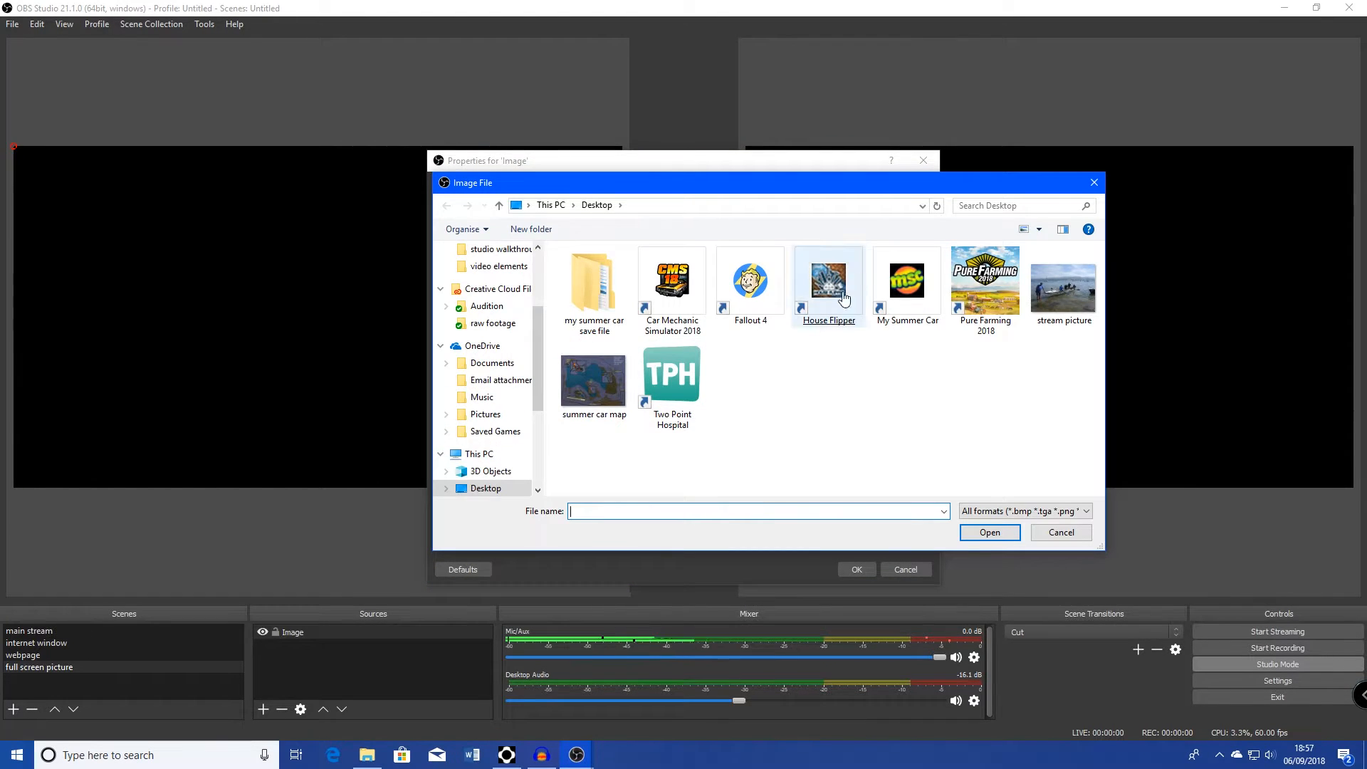
double_click(1060, 292)
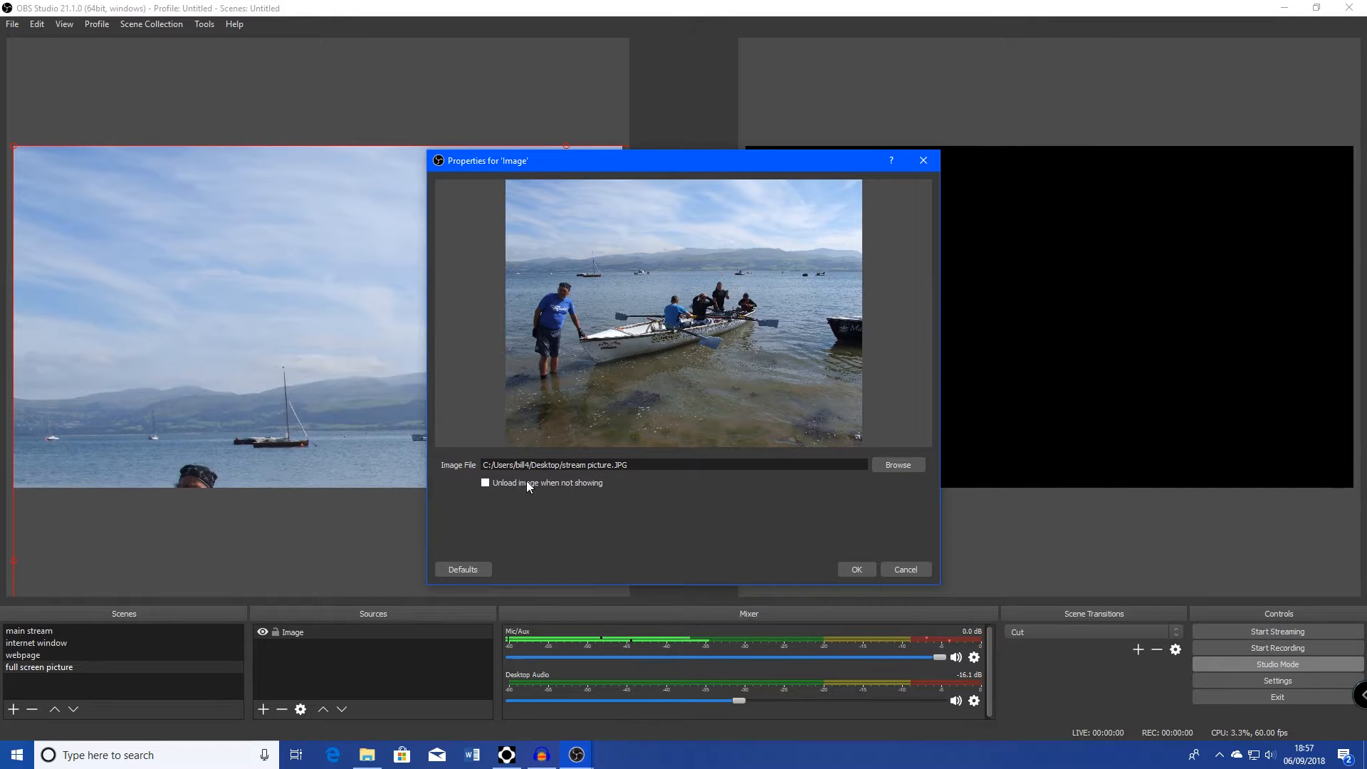
click(854, 570)
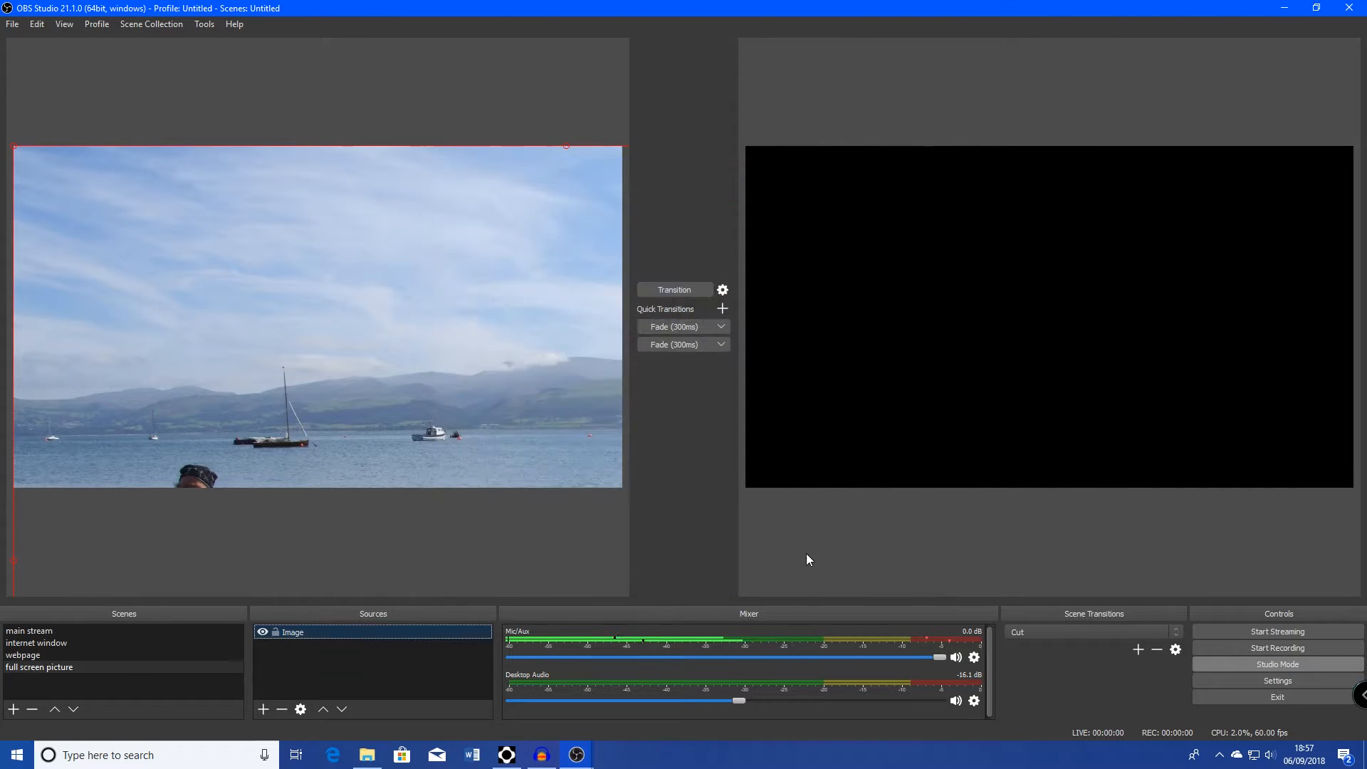
Fit the image to the screen and enlarge it until it fills the whole canvas of the full screen picture scene
right_click(409, 411)
mouse_move(439, 290)
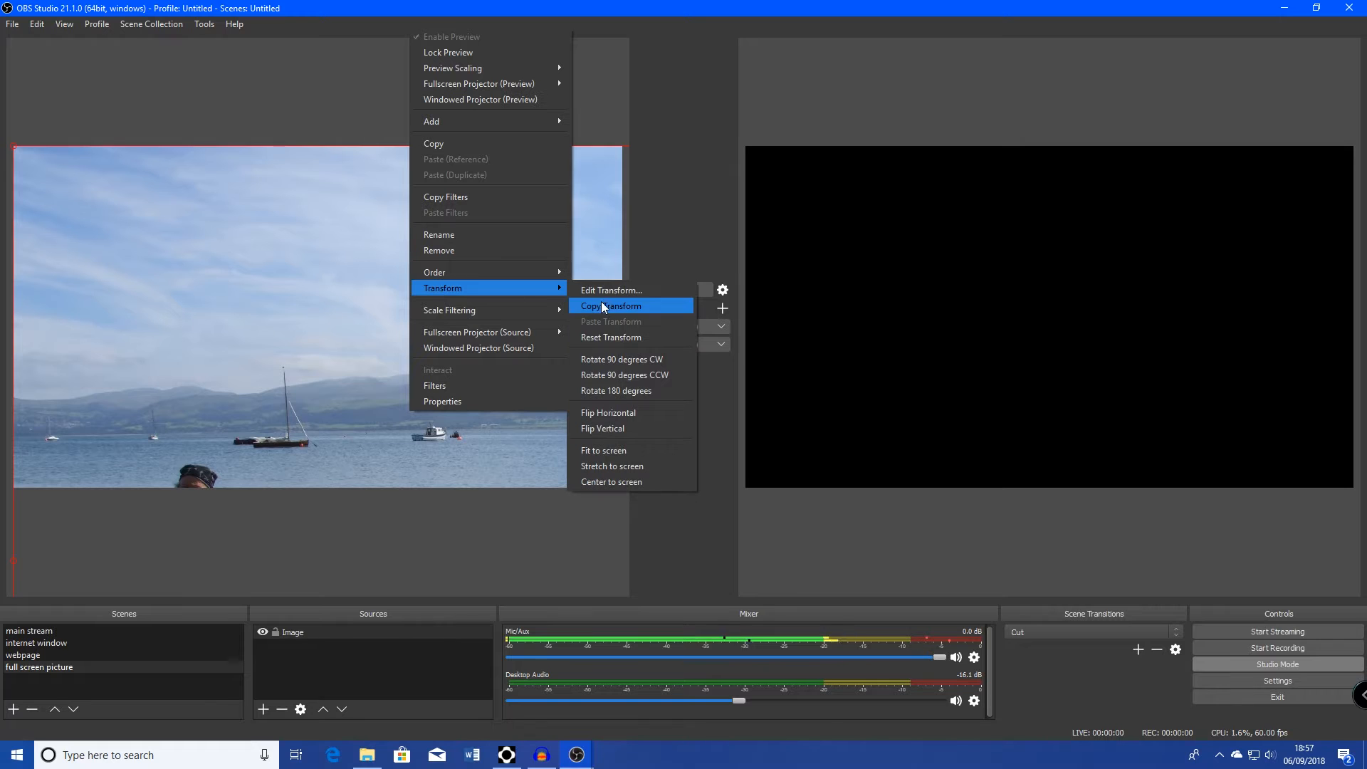
click(603, 448)
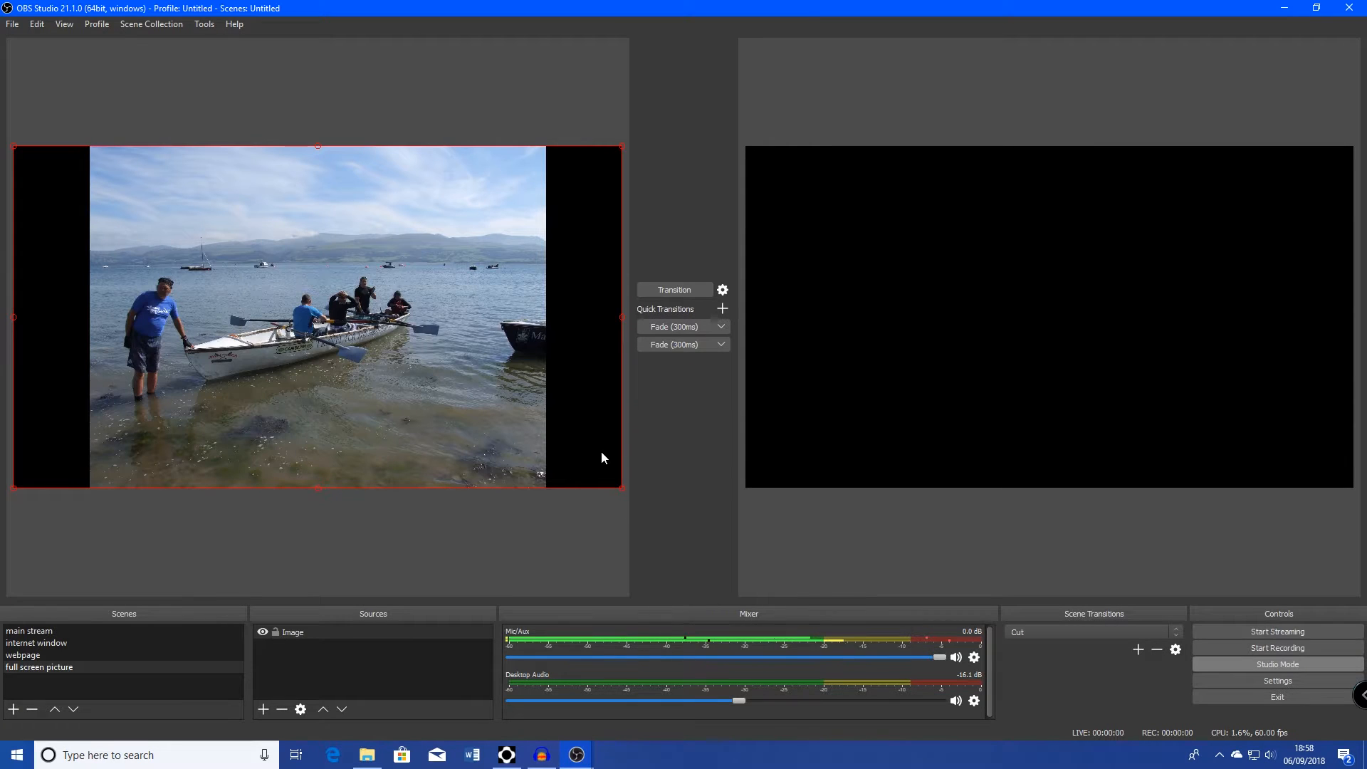
drag(618, 486, 485, 466)
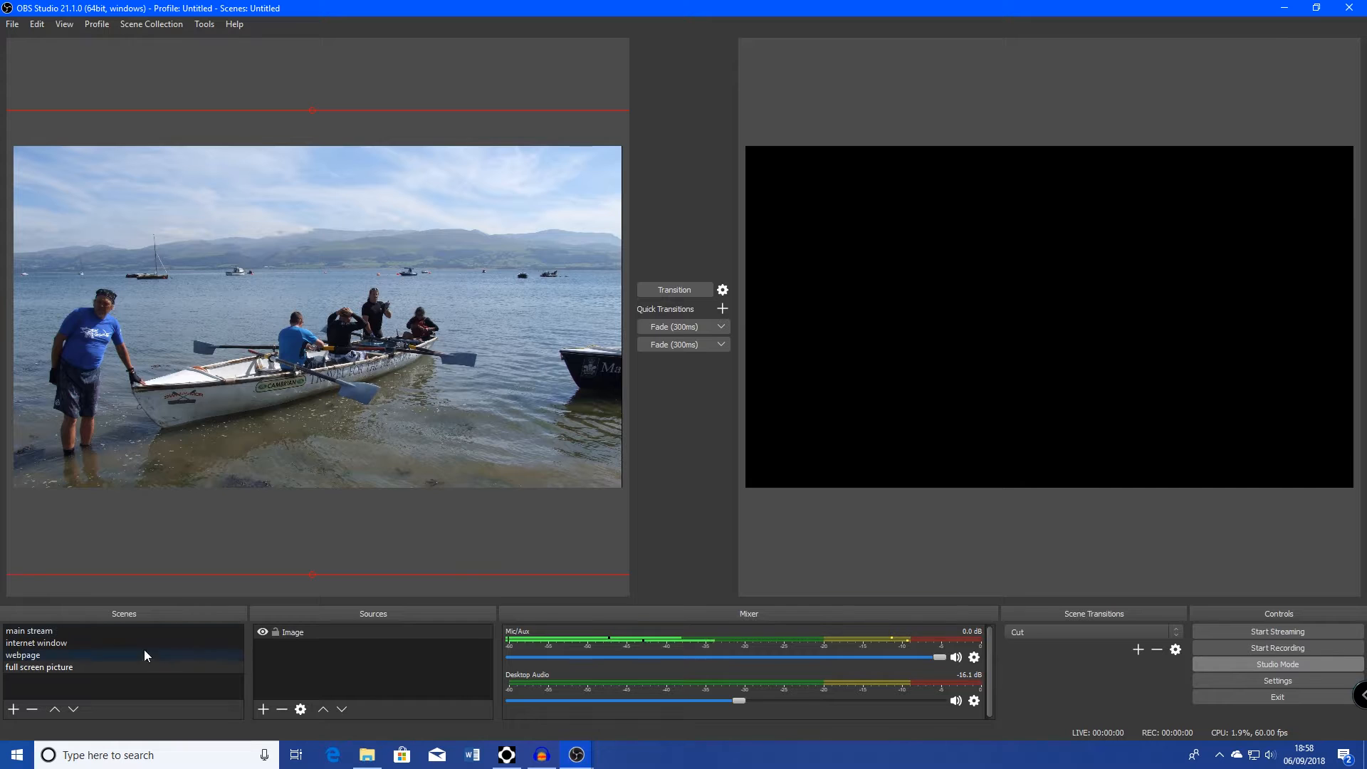
Check the main stream, internet window, webpage and full screen picture scenes in the preview one after another
click(71, 628)
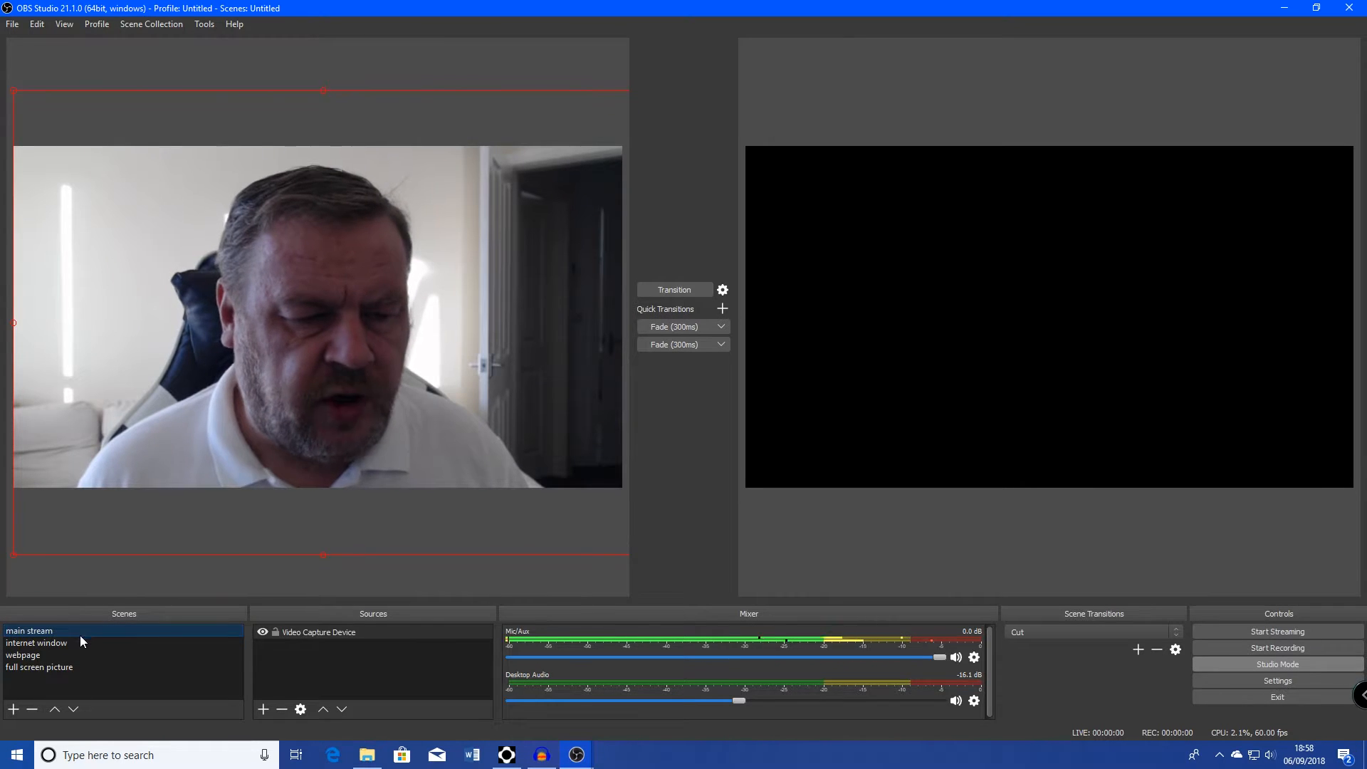
click(60, 642)
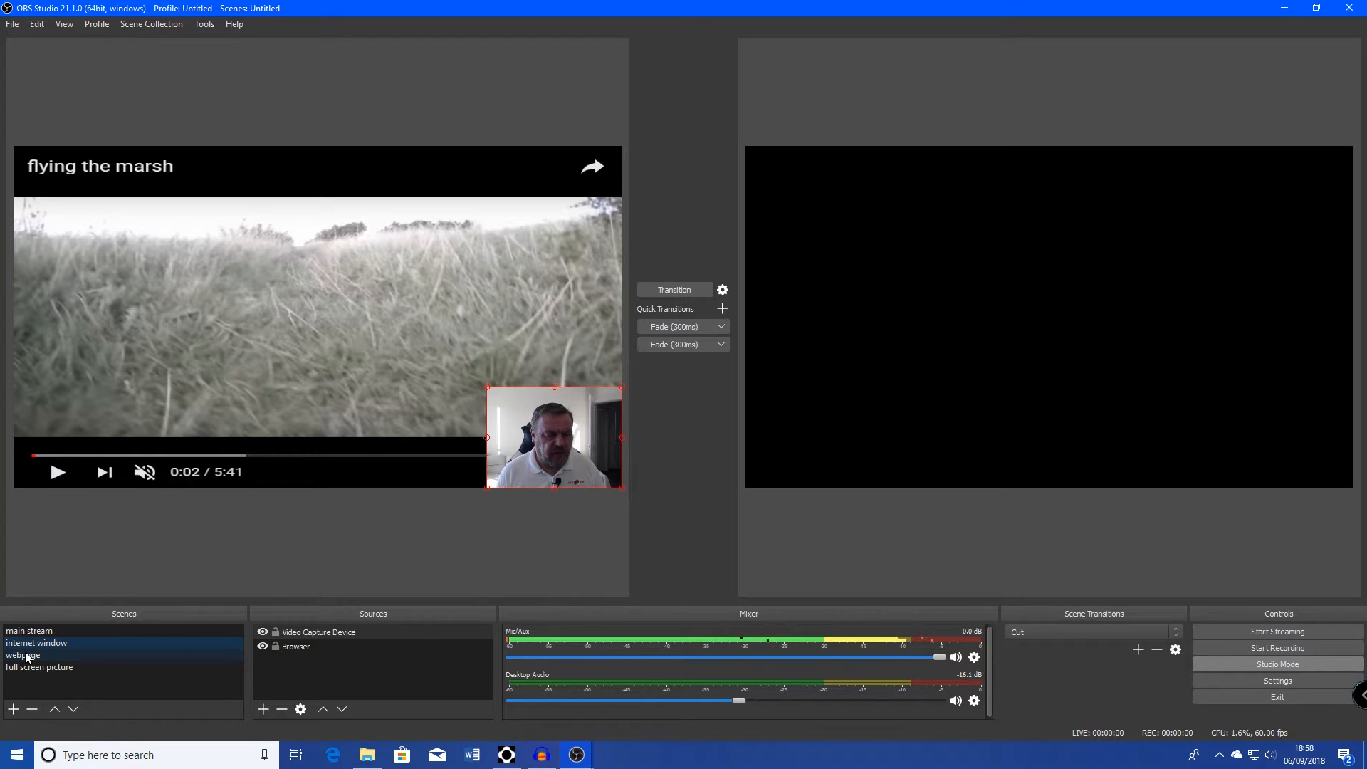
click(26, 655)
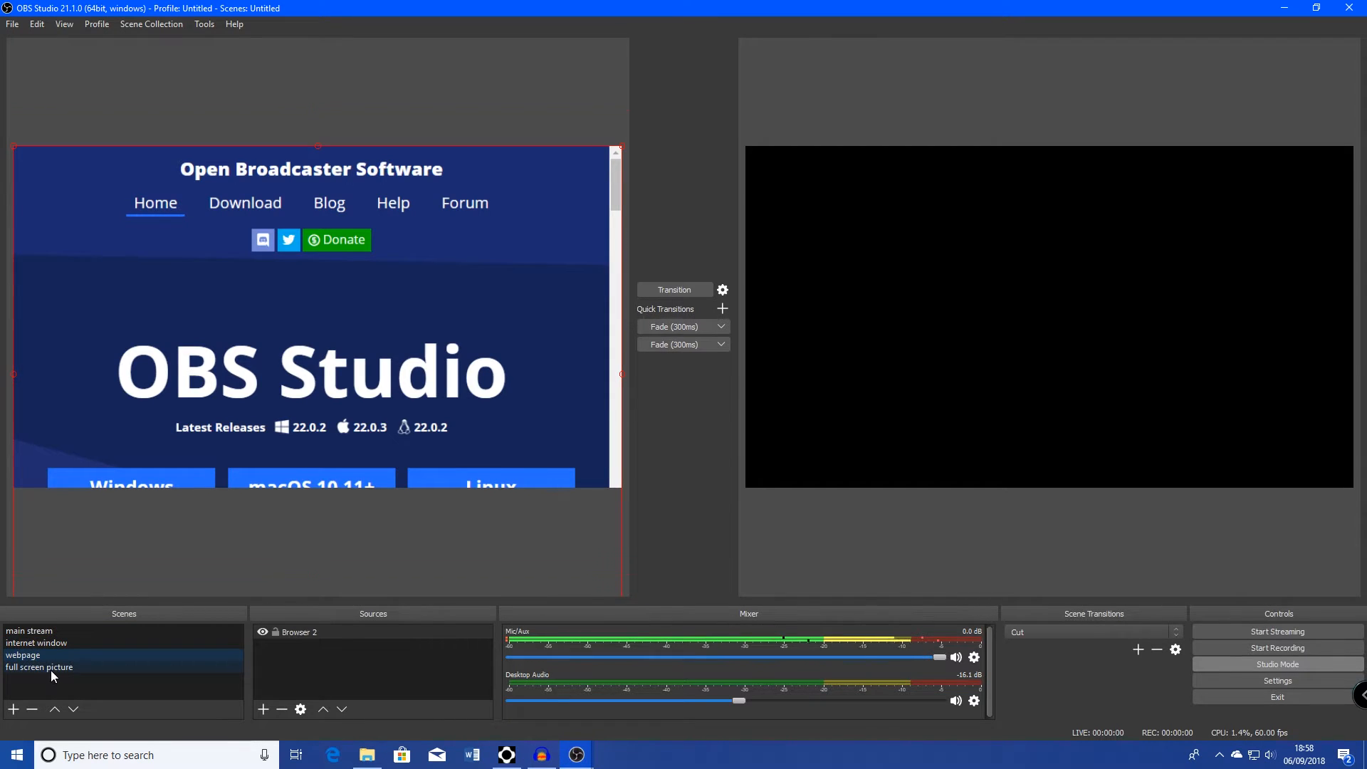
click(50, 668)
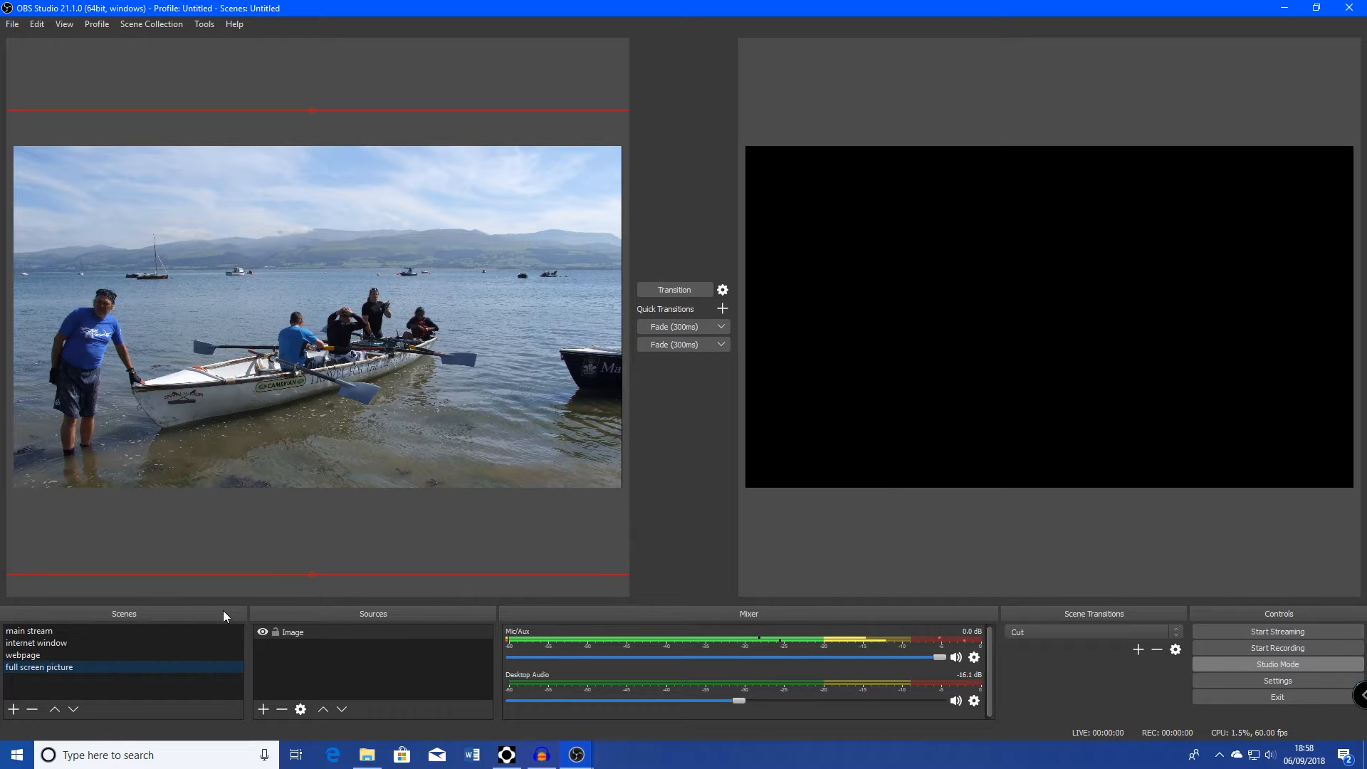
Transition the main stream scene to the live output and start streaming
click(219, 631)
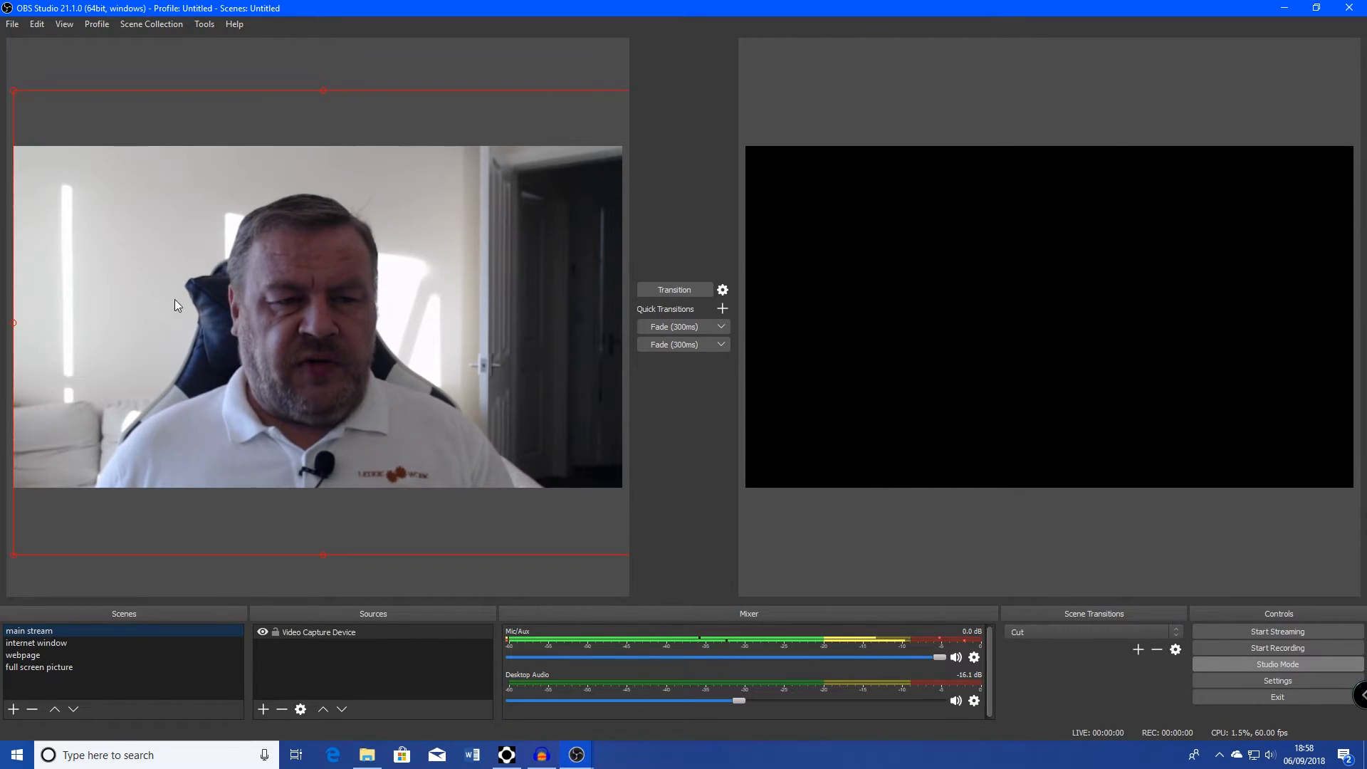
click(674, 290)
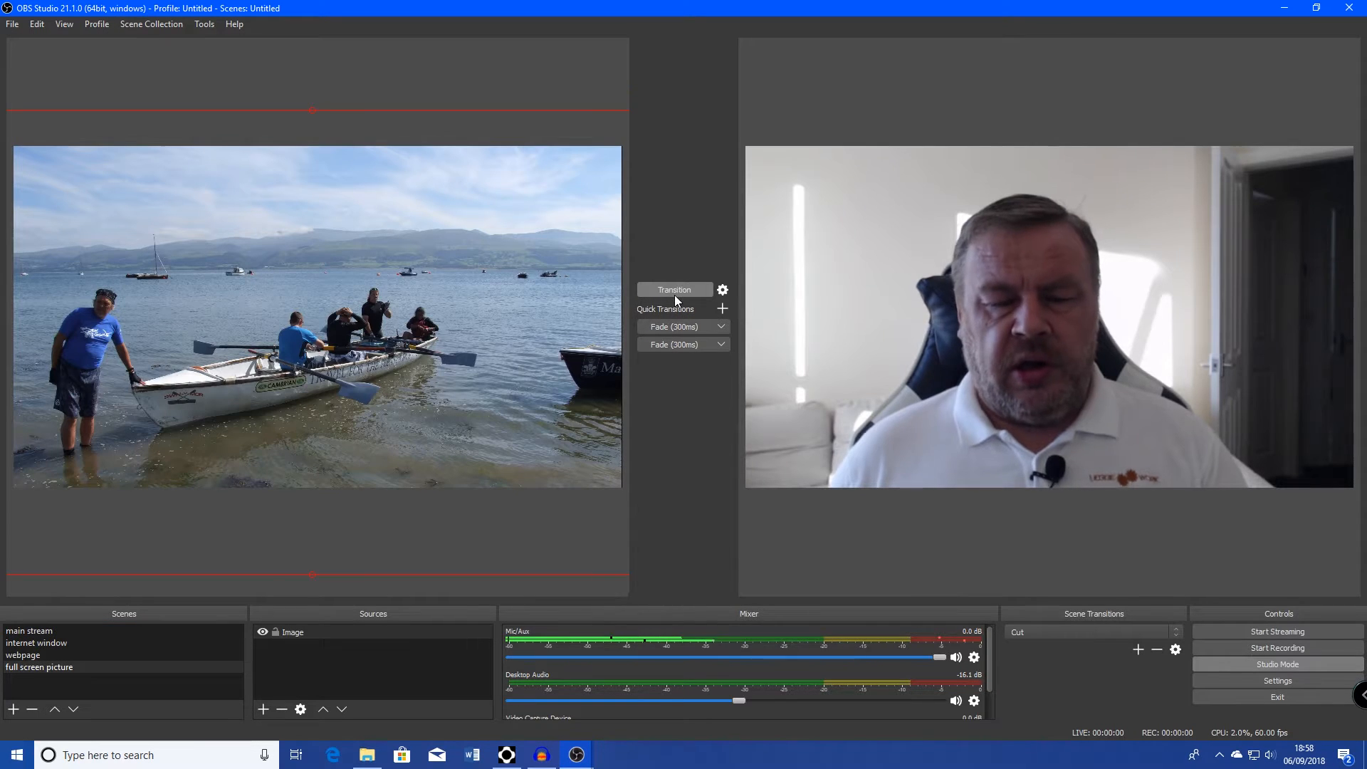
click(1292, 633)
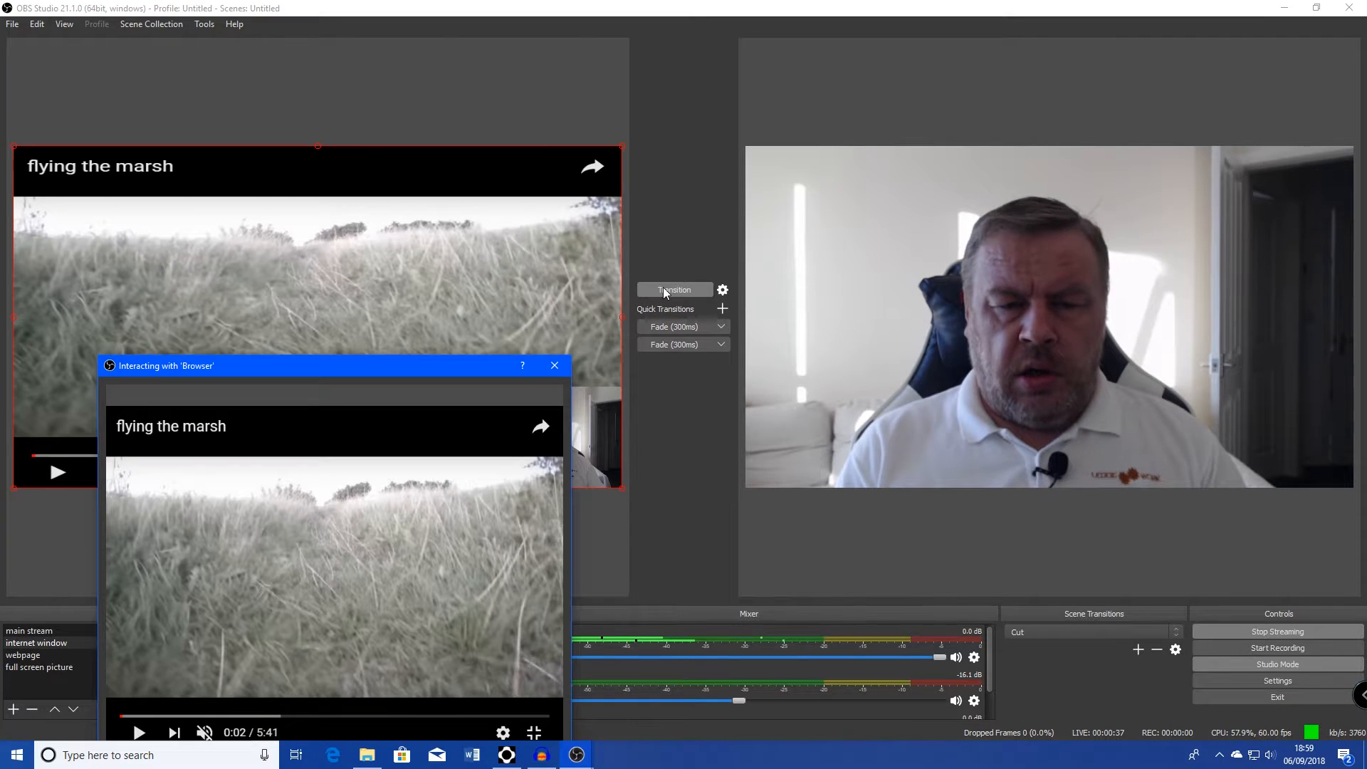
Transition the internet window scene to the live output, and play its YouTube video with the sound unmuted
click(665, 288)
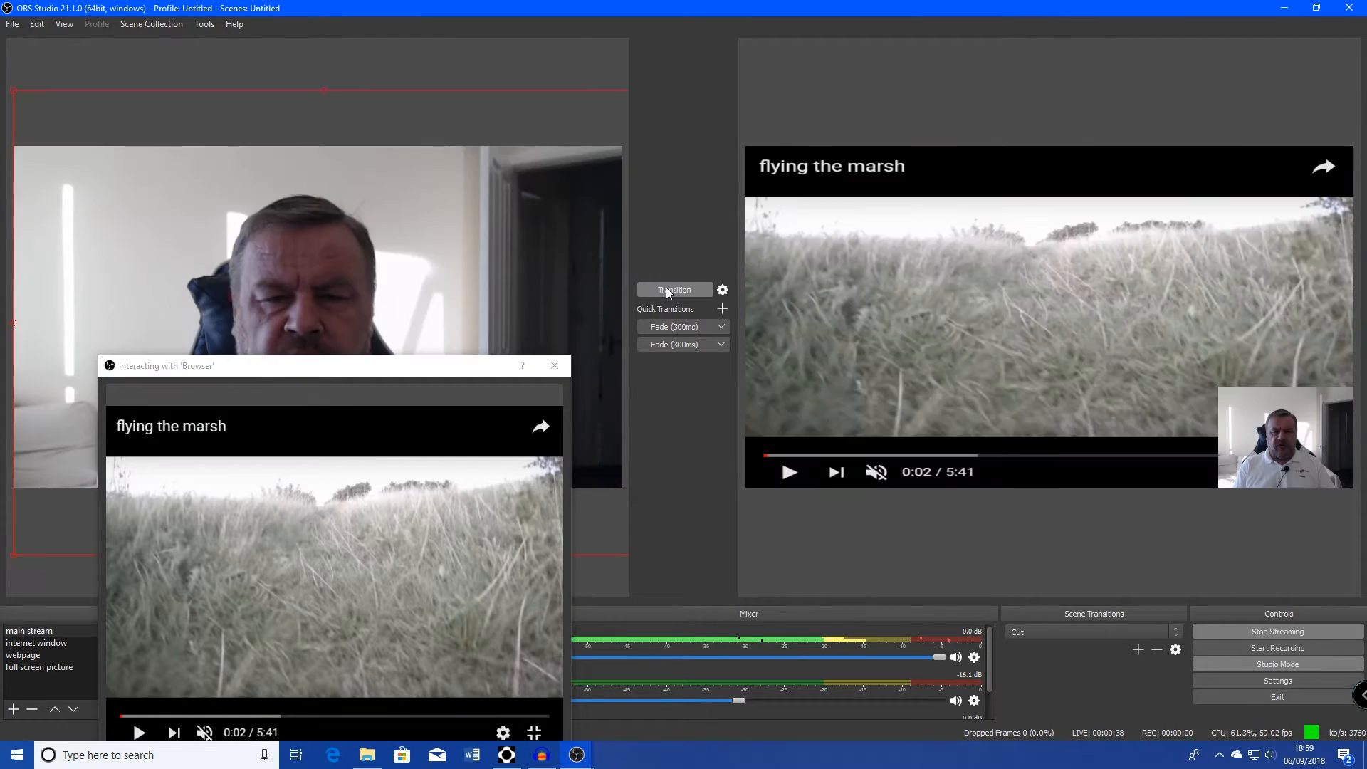
click(430, 584)
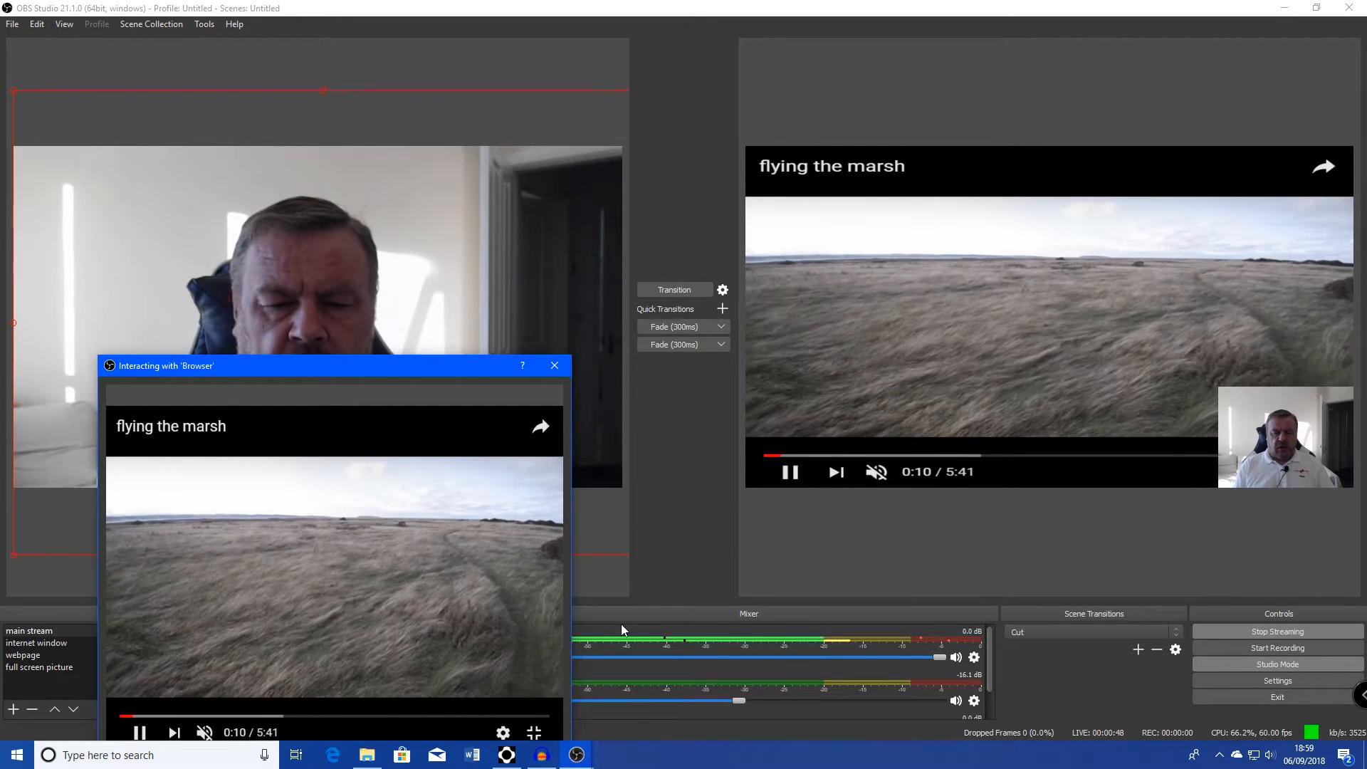
click(218, 698)
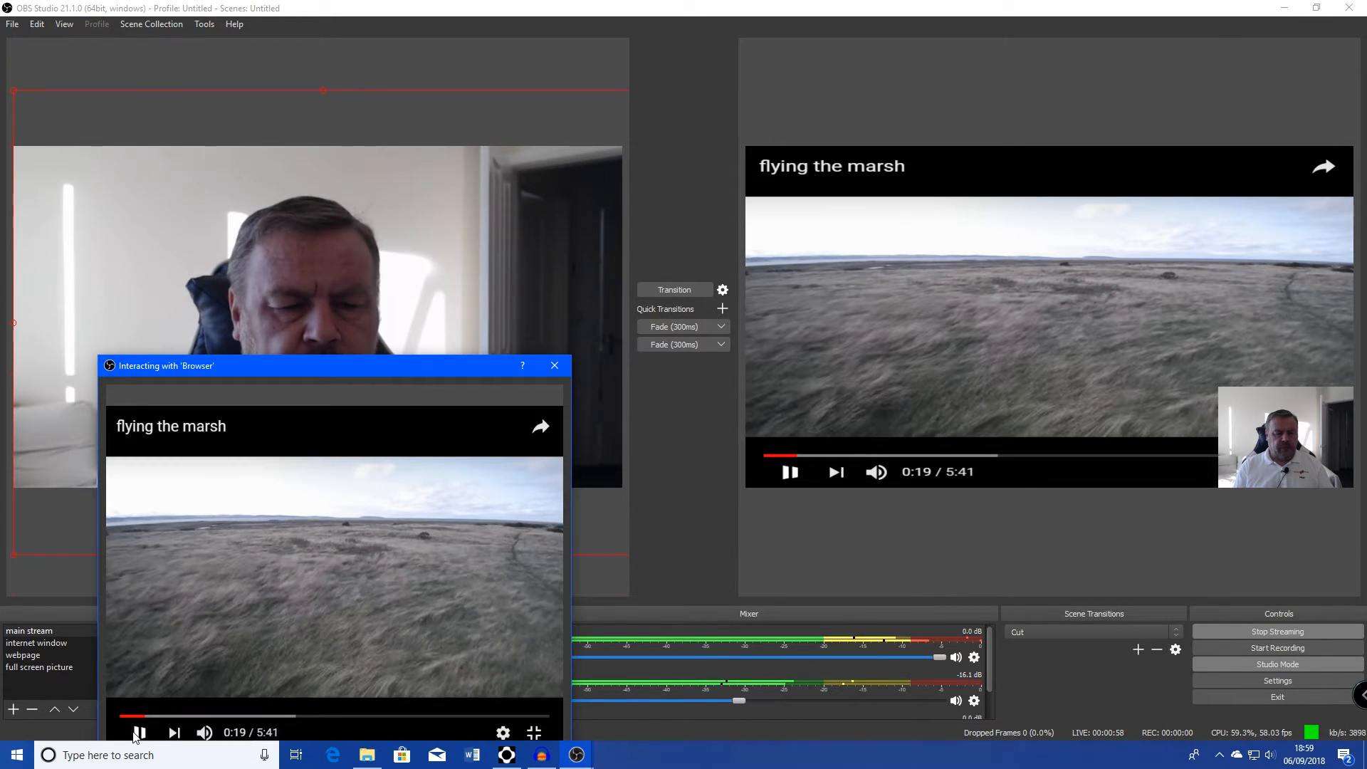
Transition the webpage, full screen picture and main stream scenes to the live output in turn
click(173, 653)
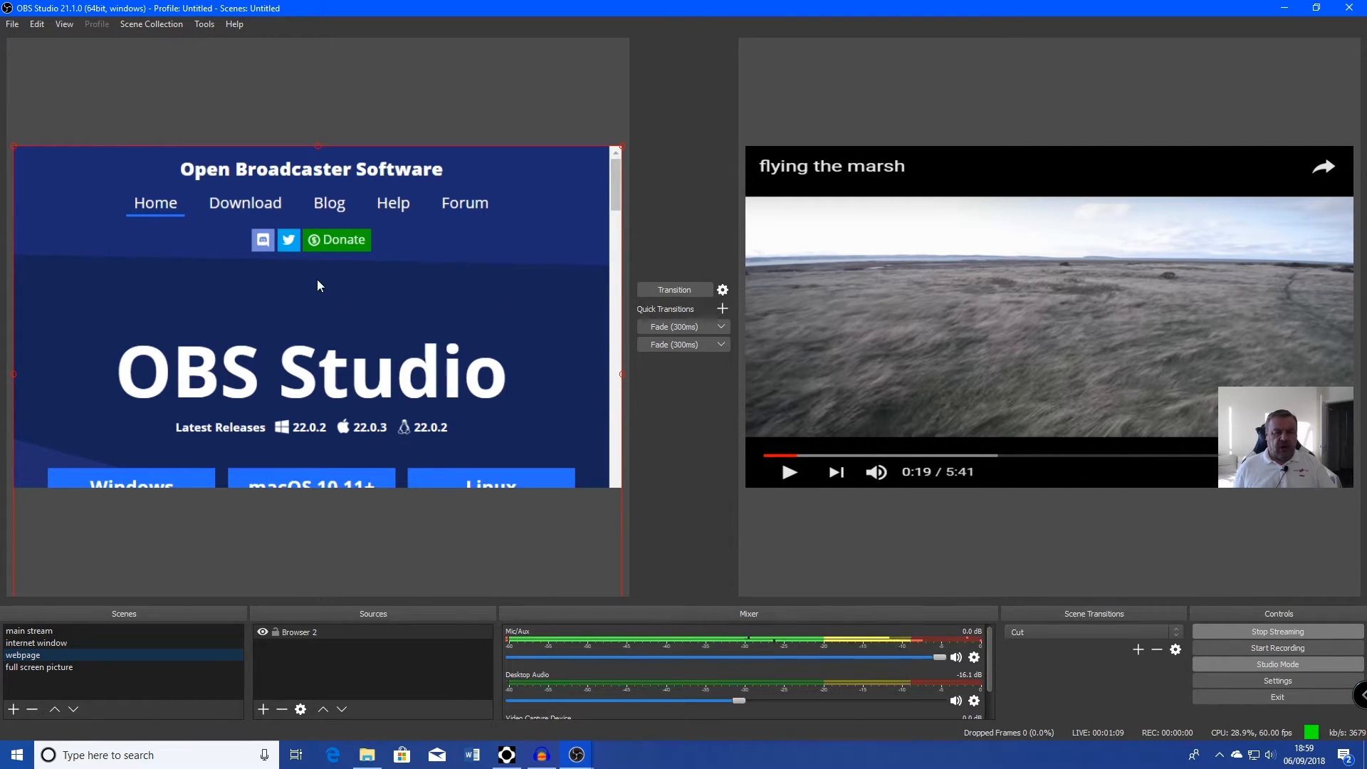
click(682, 289)
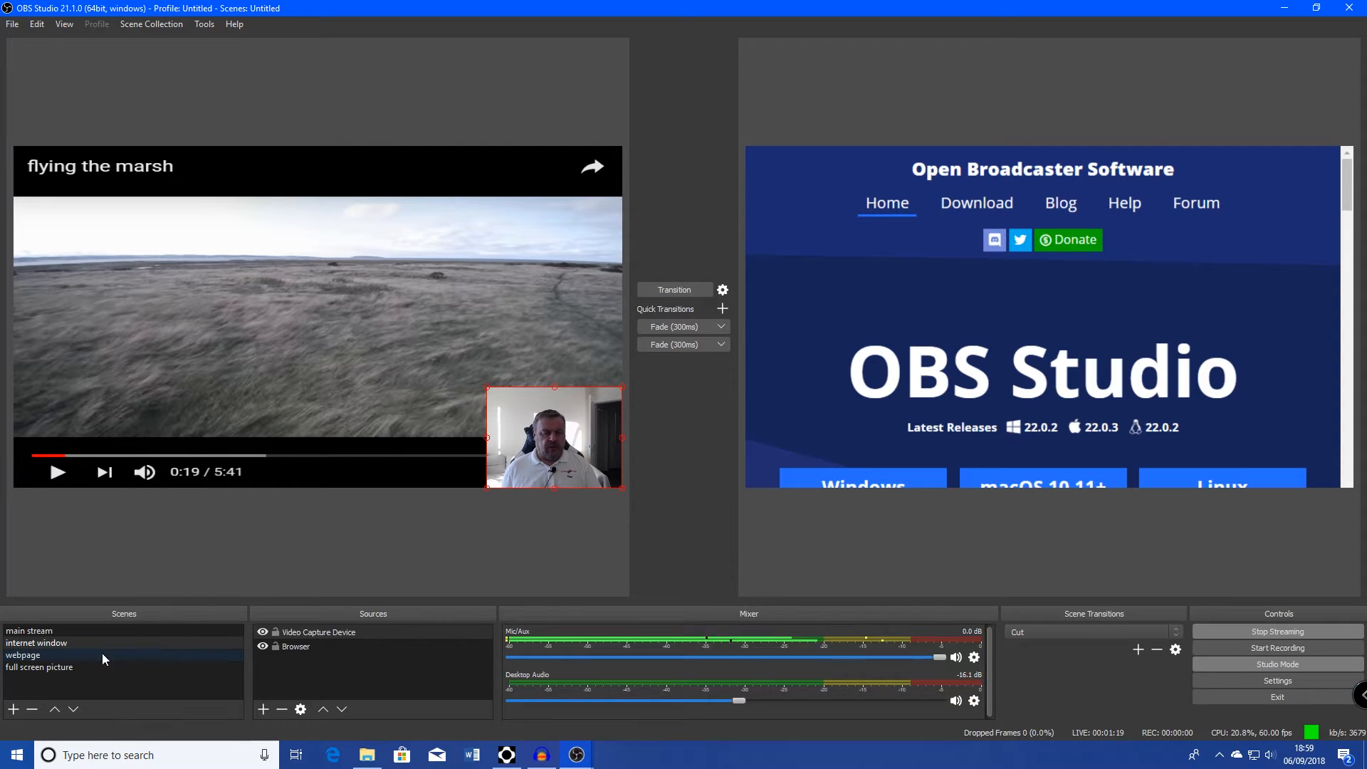
click(62, 663)
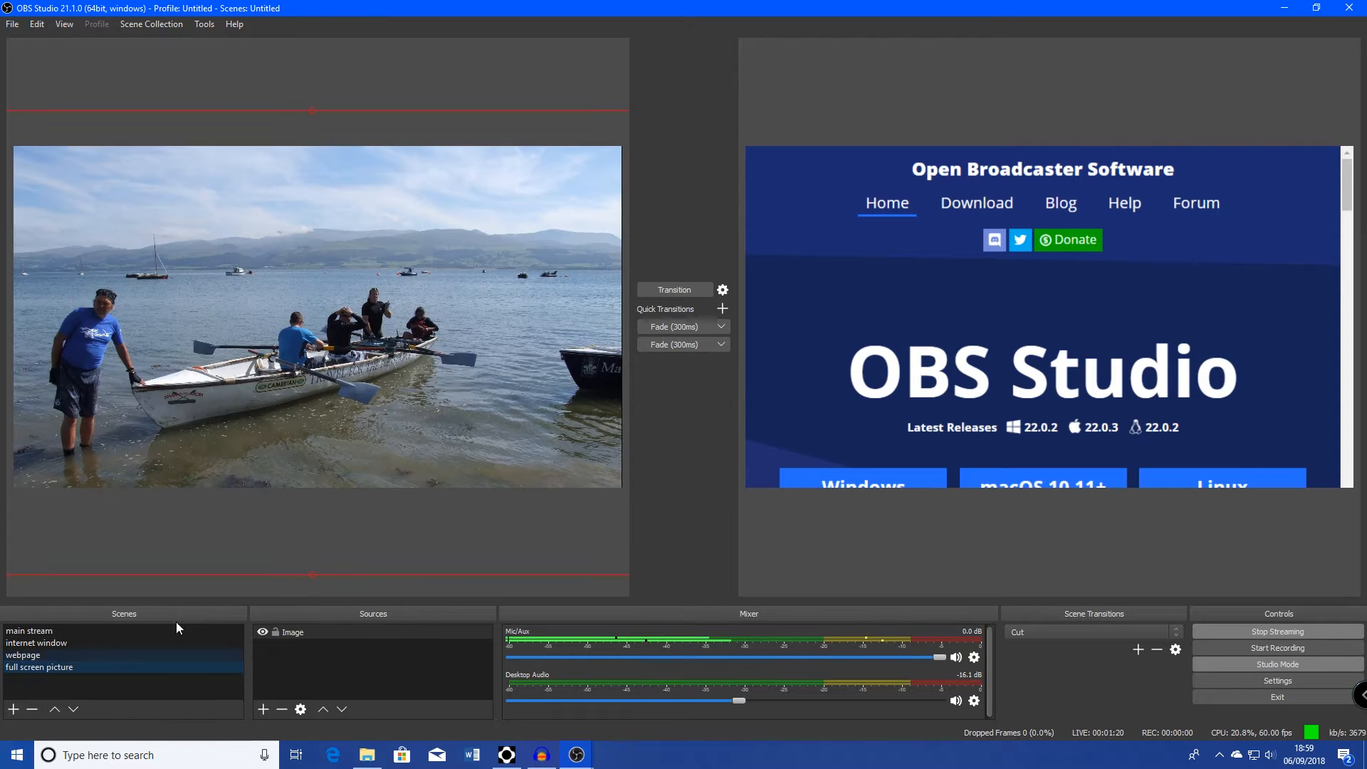
click(672, 292)
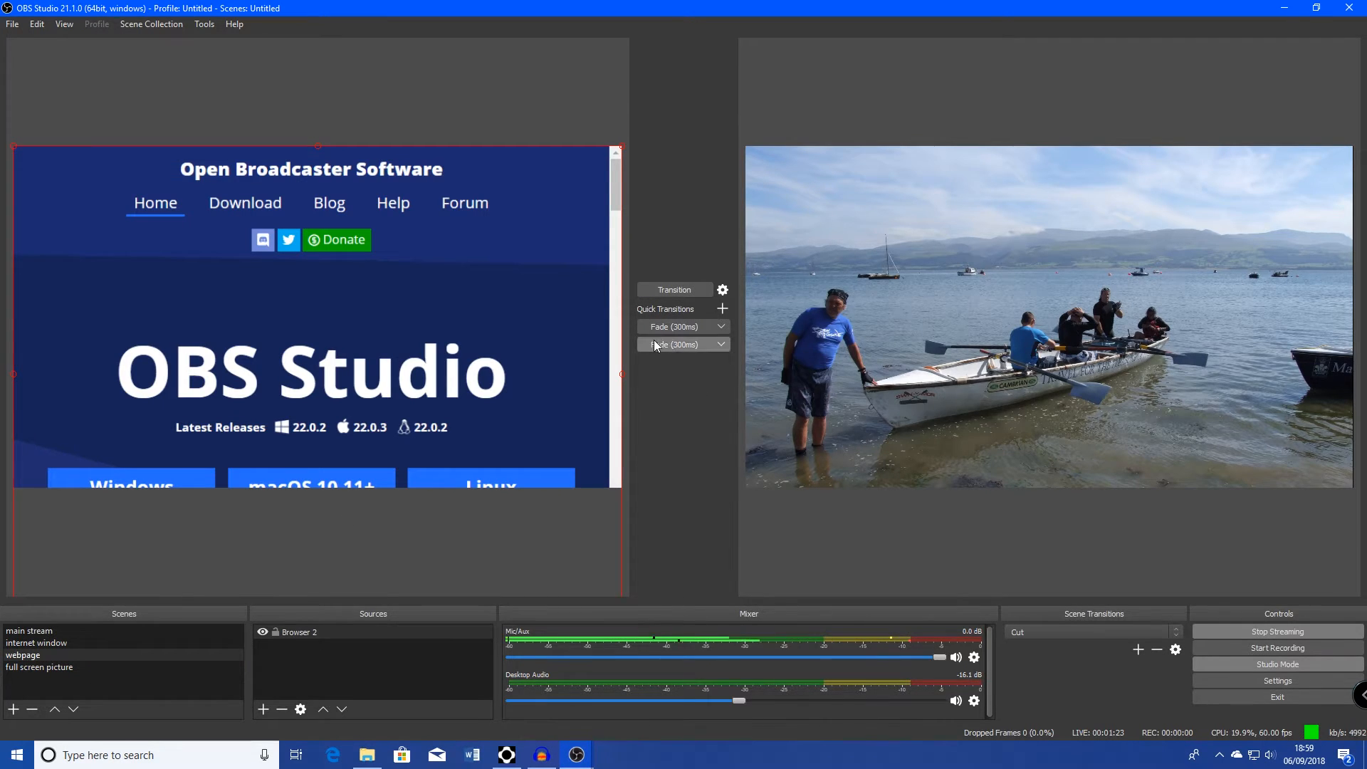
click(138, 627)
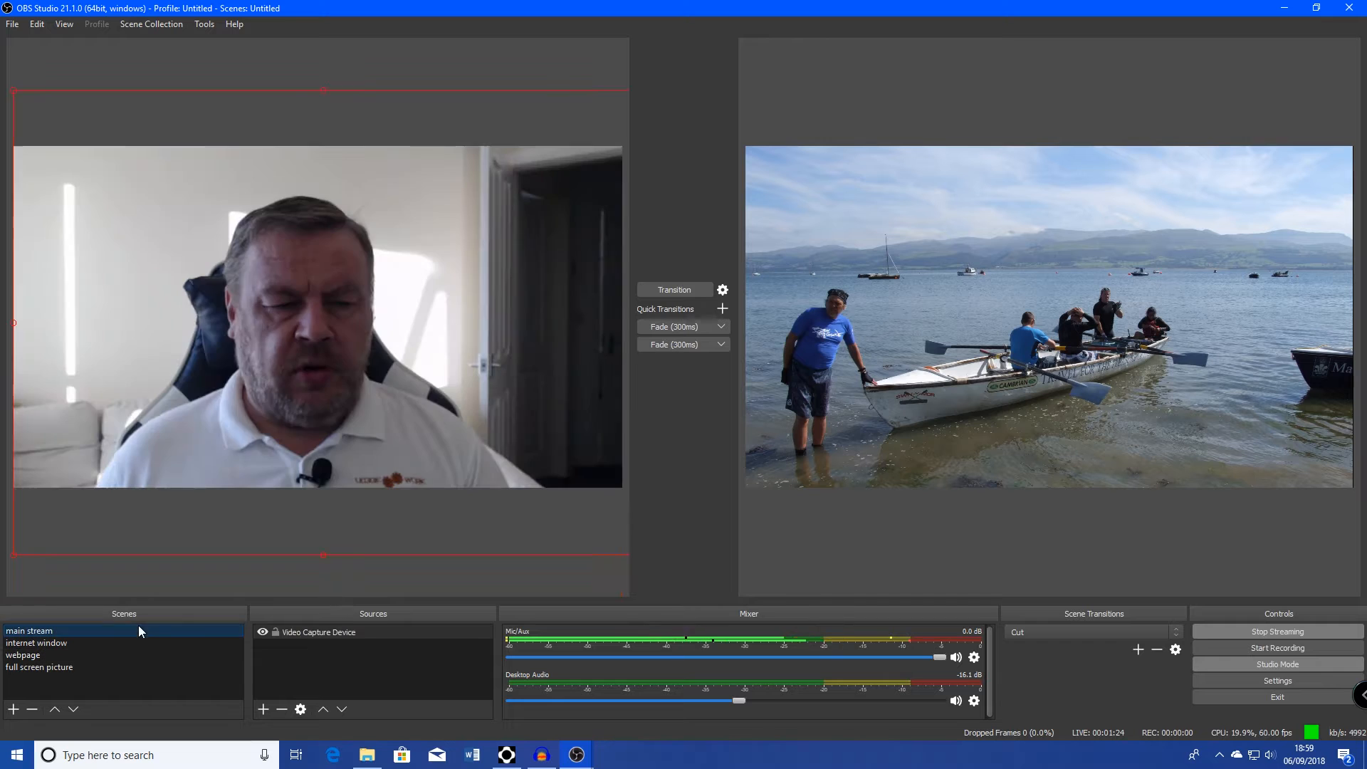
click(674, 292)
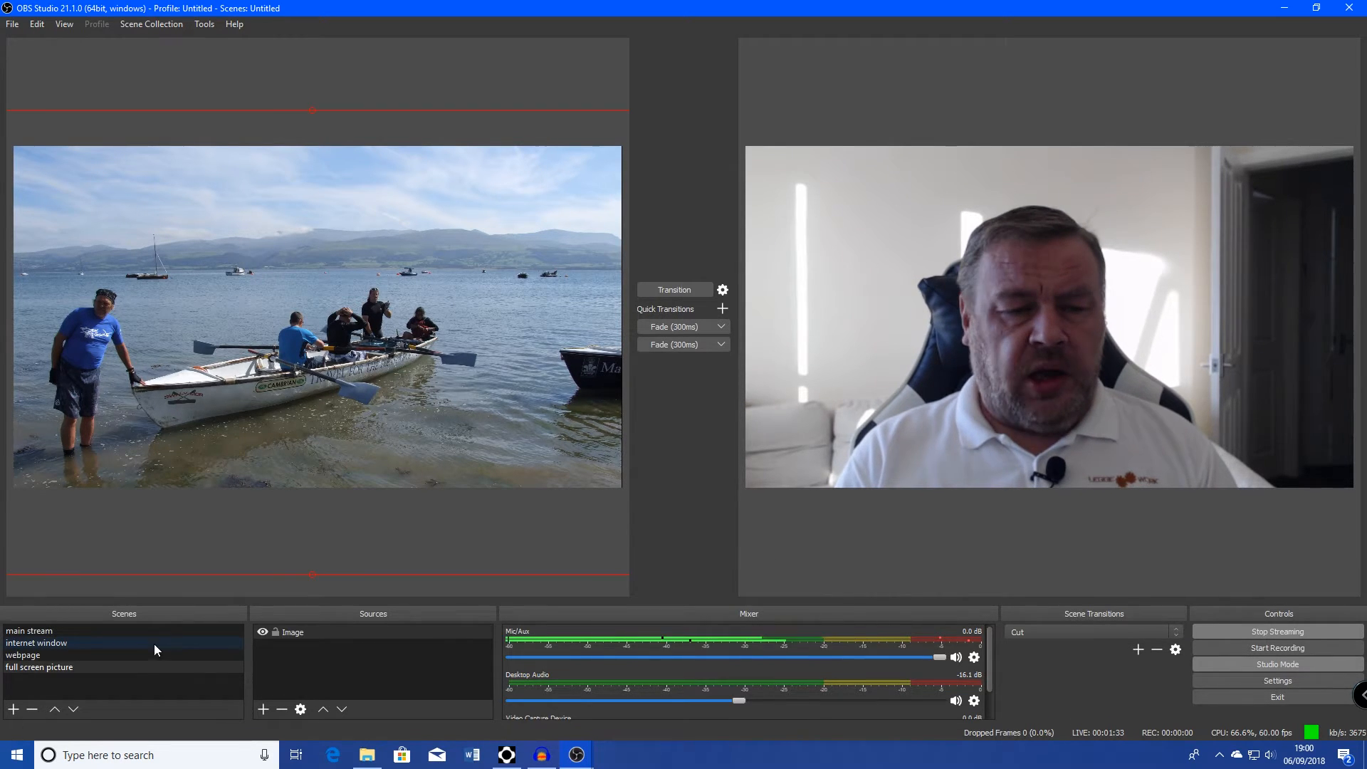
Review the hotkeys assigned to the transition and to switching each scene, and close the settings
click(1277, 680)
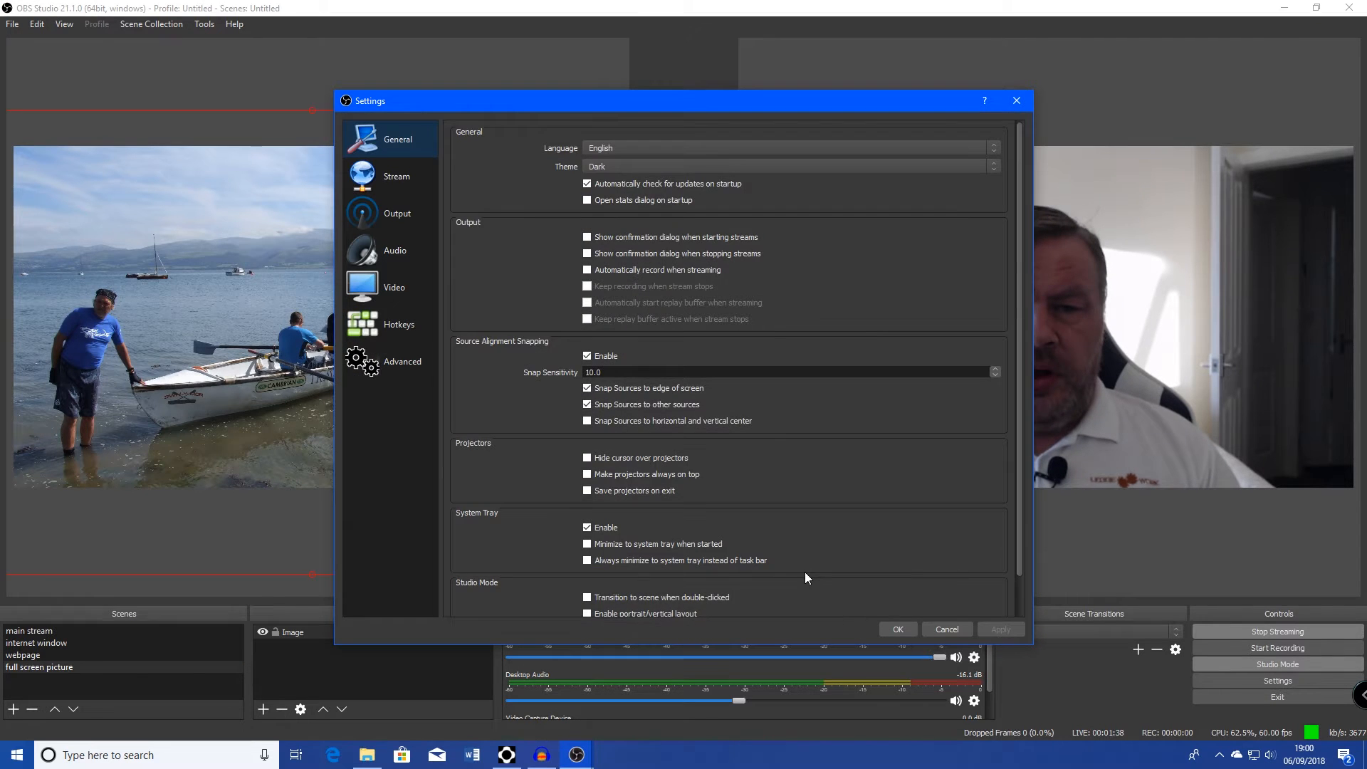
click(379, 321)
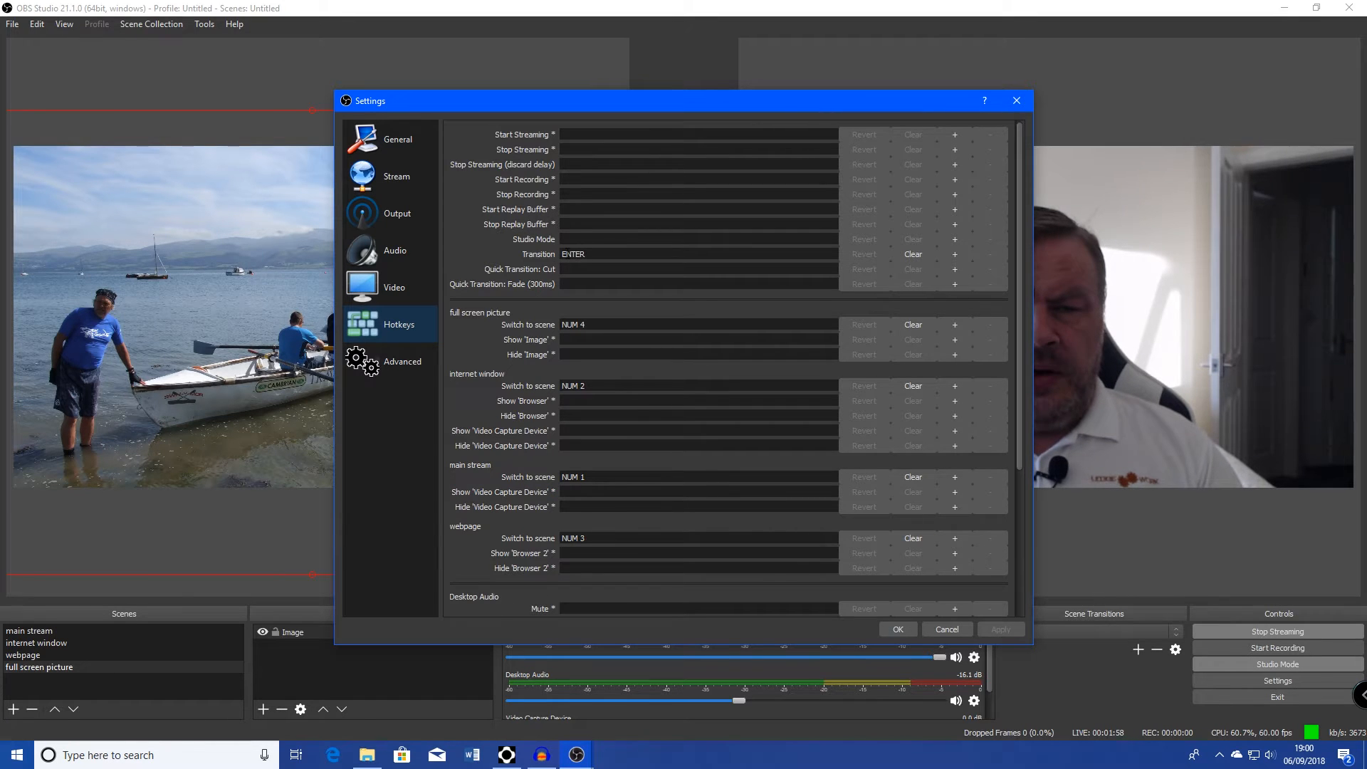
click(898, 629)
Use the assigned hotkeys to put the internet window, webpage, full screen picture and main stream scenes live in turn
key(KP_2)
key(KP_0)
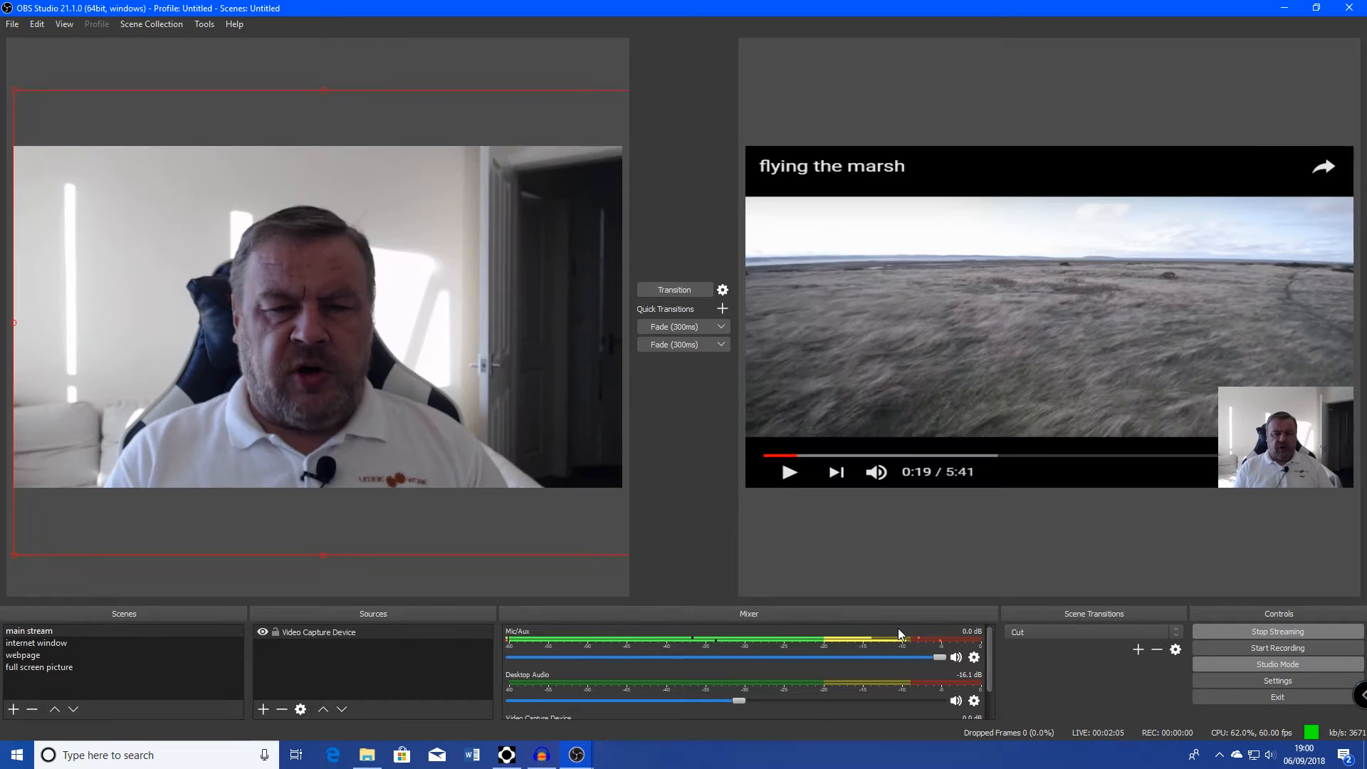
key(KP_2)
key(KP_3)
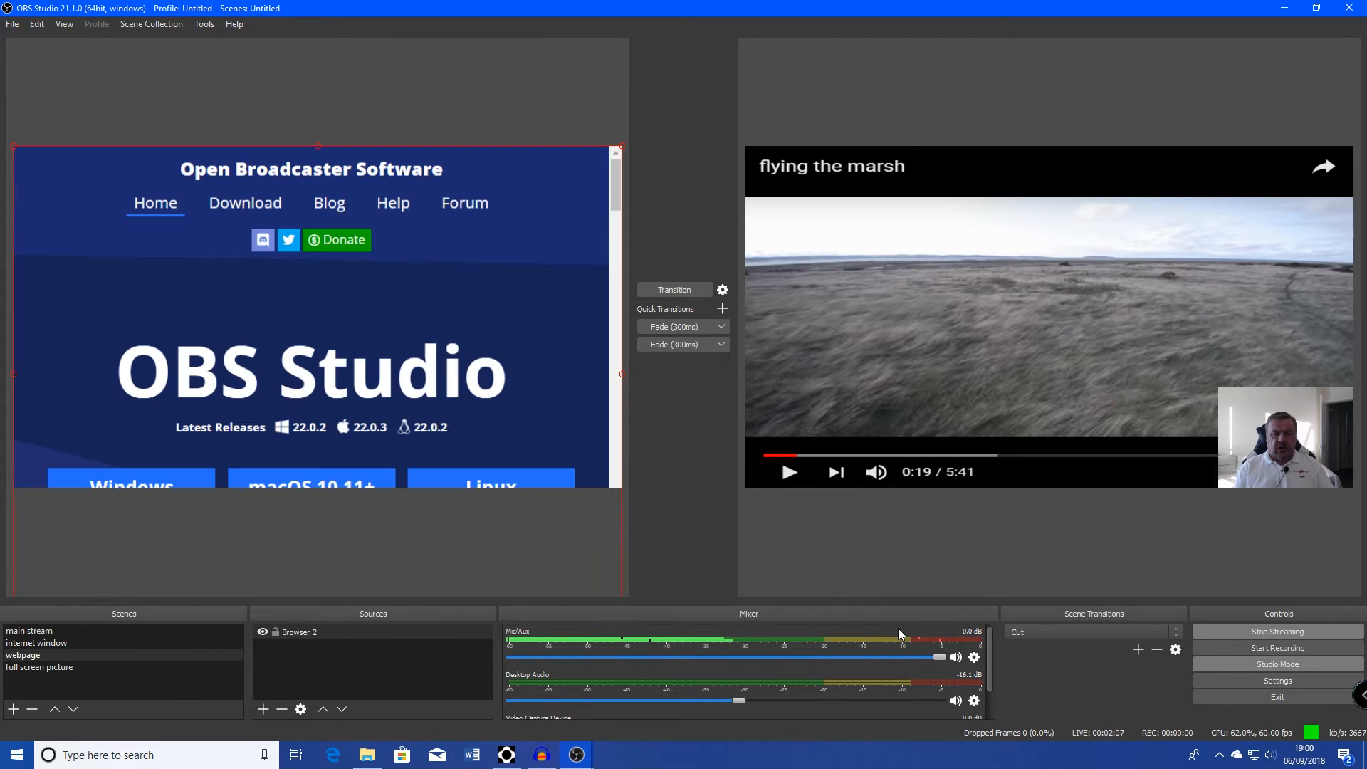
key(KP_0)
key(KP_4)
key(KP_0)
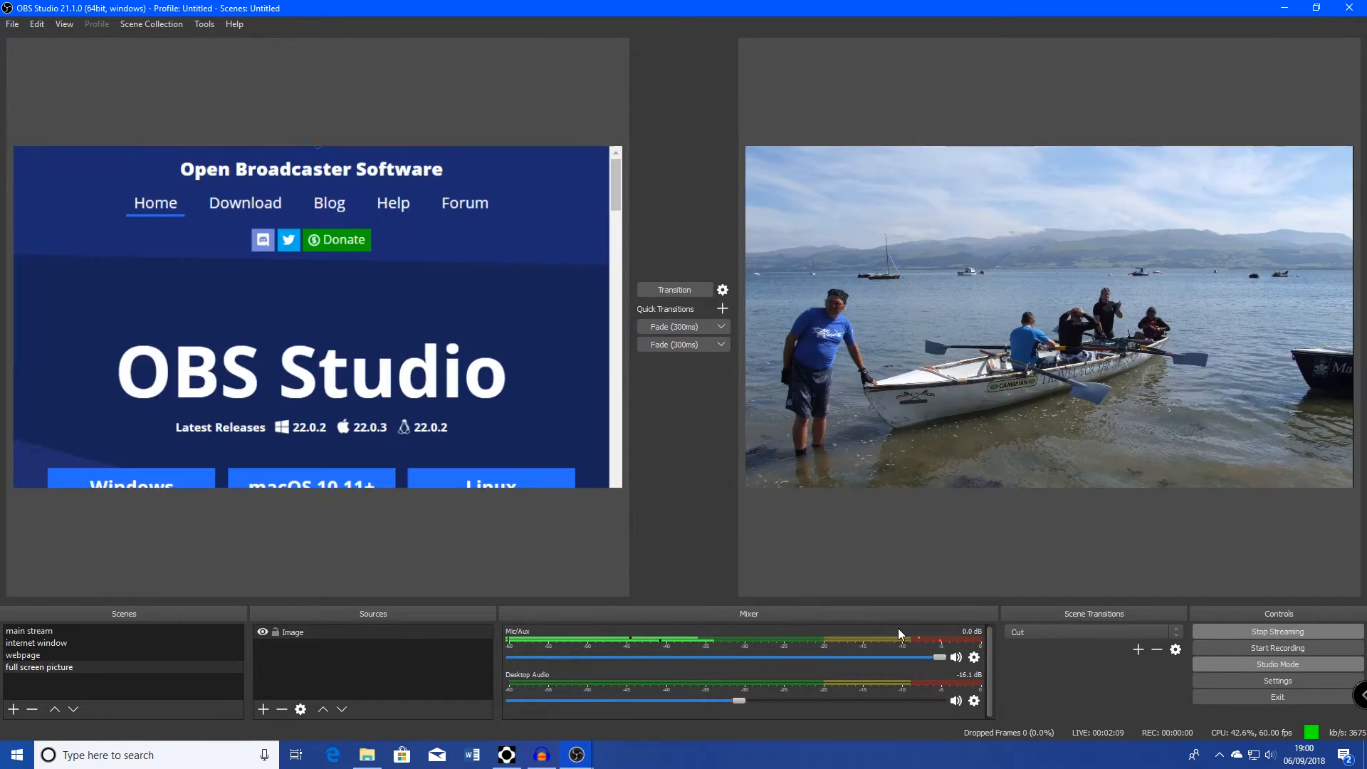
key(KP_1)
key(KP_0)
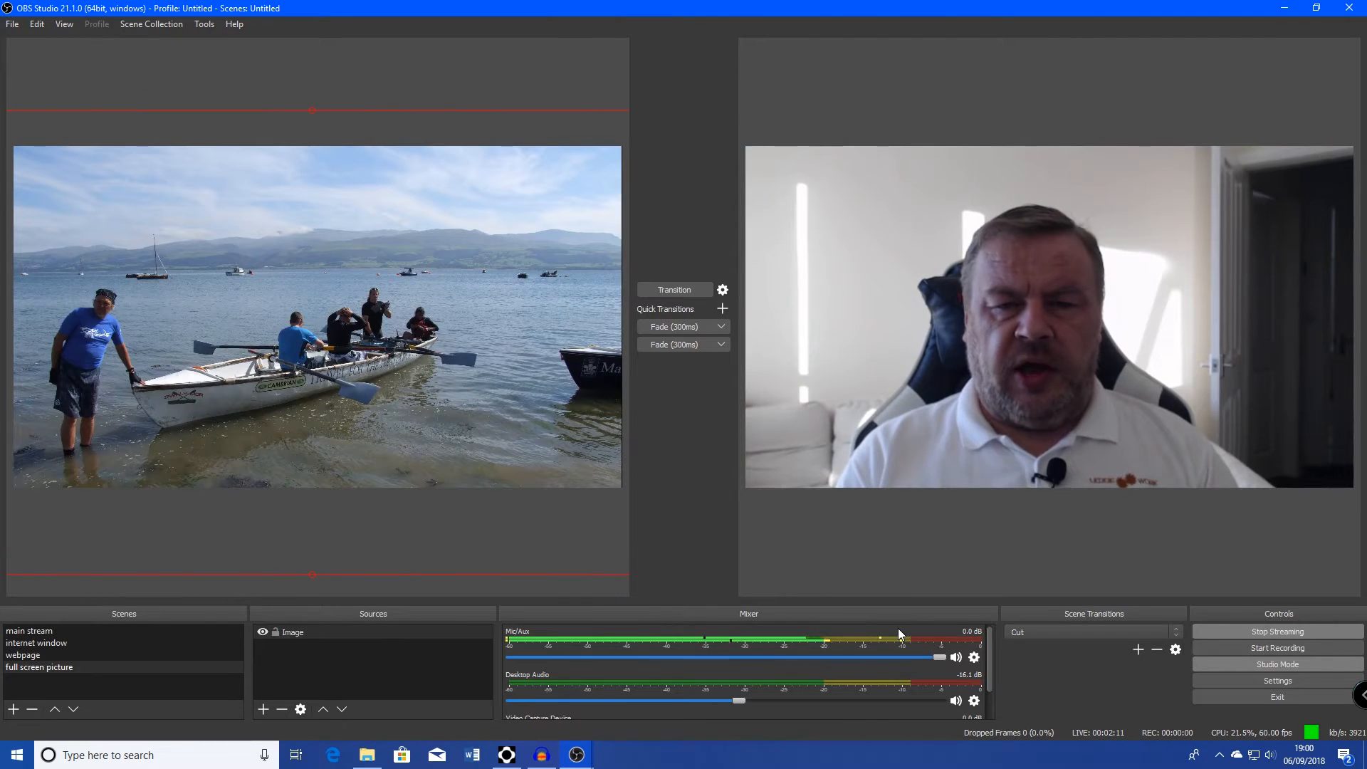
Use the hotkeys to put internet window and webpage live again, and load full screen picture into the preview
key(KP_2)
key(KP_0)
key(KP_2)
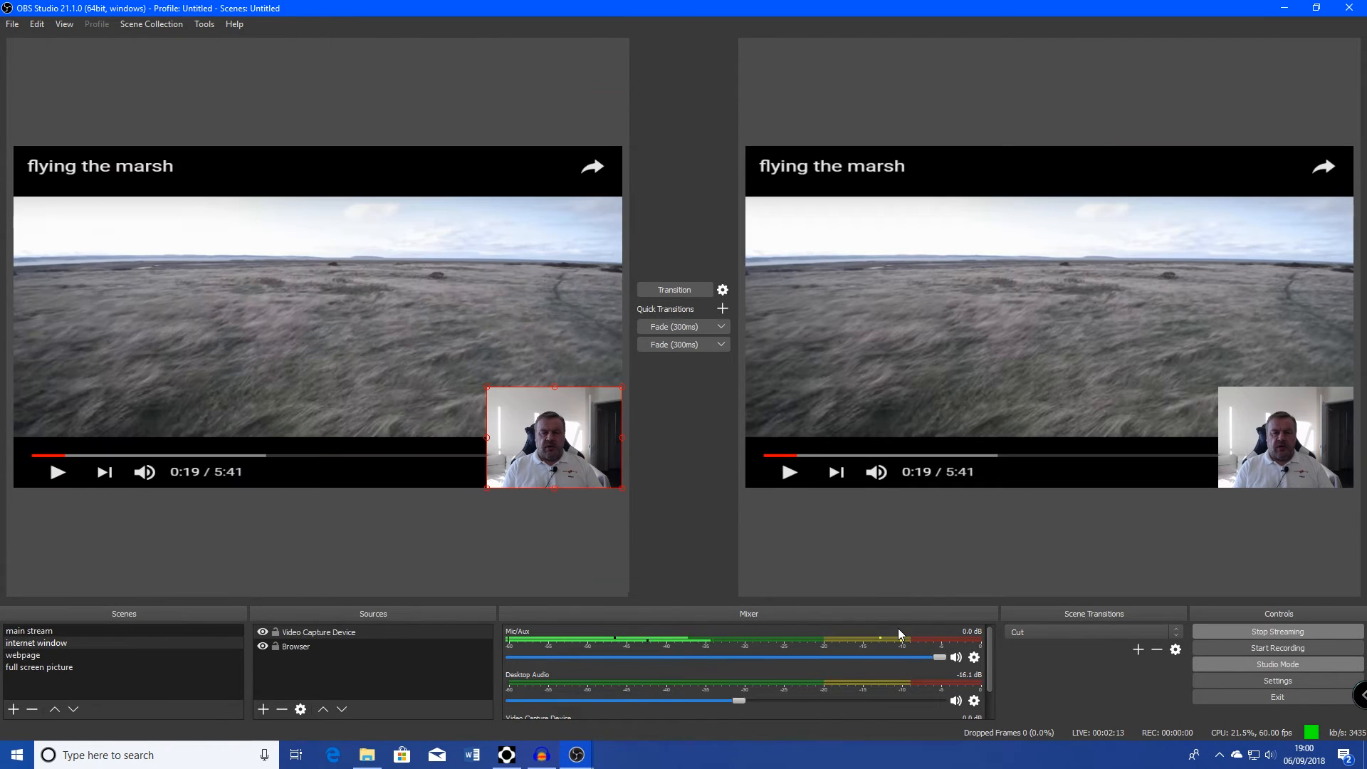
key(KP_3)
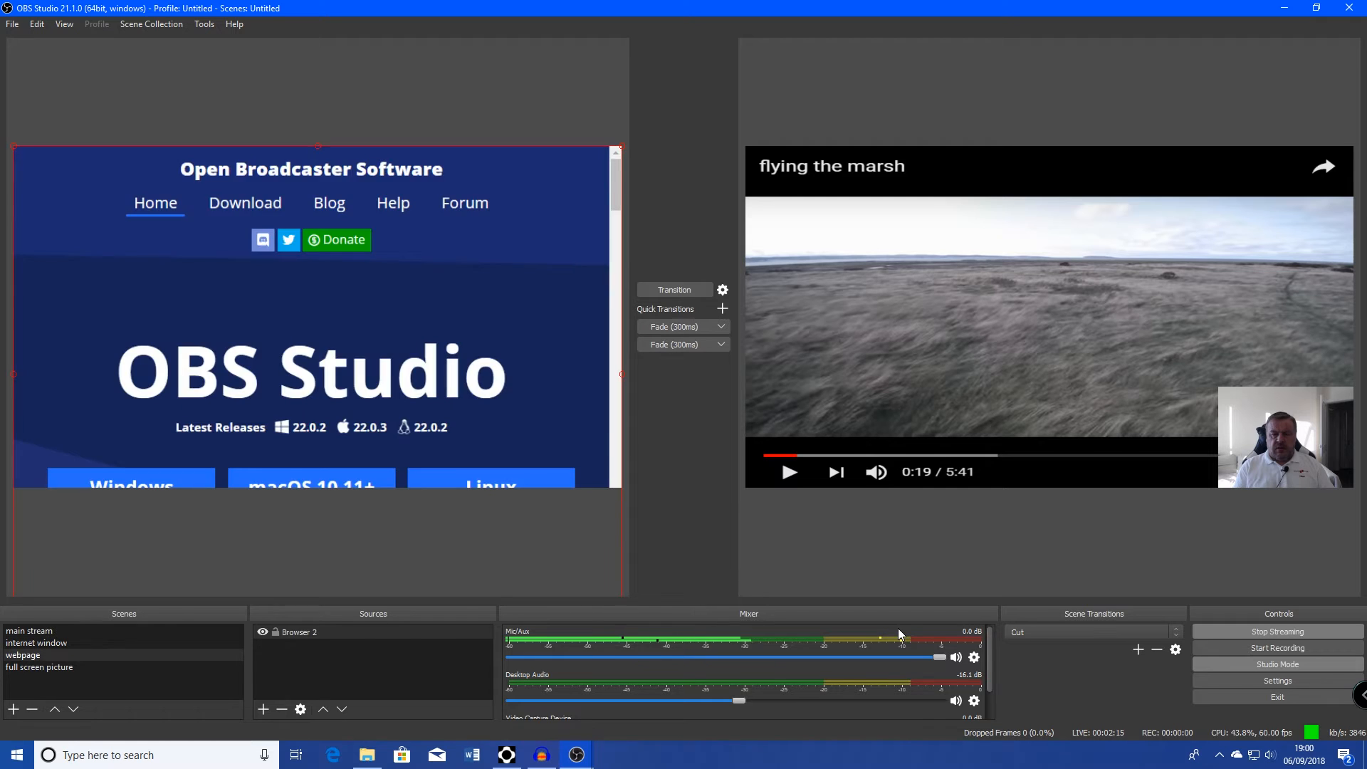
key(KP_0)
key(KP_4)
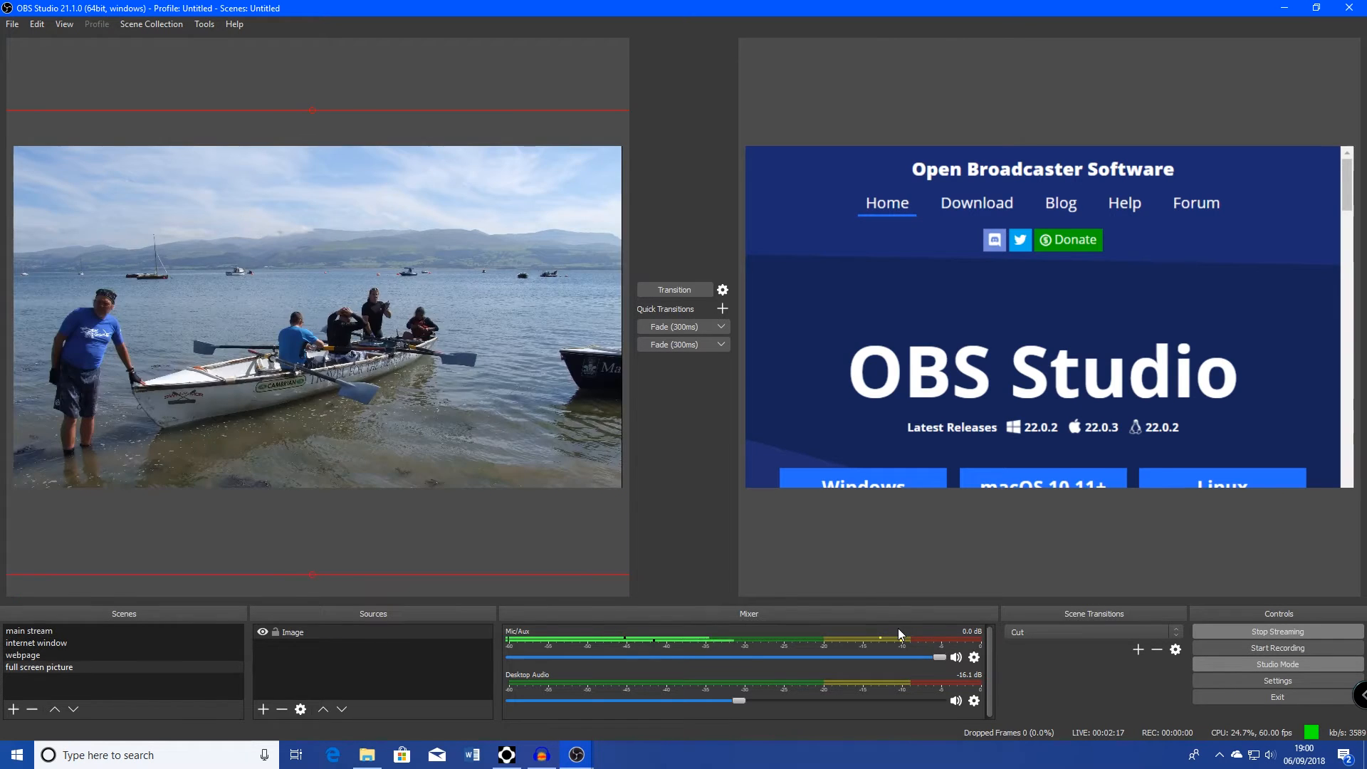
Transition the full screen picture scene to the live output, followed by the main stream scene
key(KP_0)
key(KP_1)
key(KP_0)
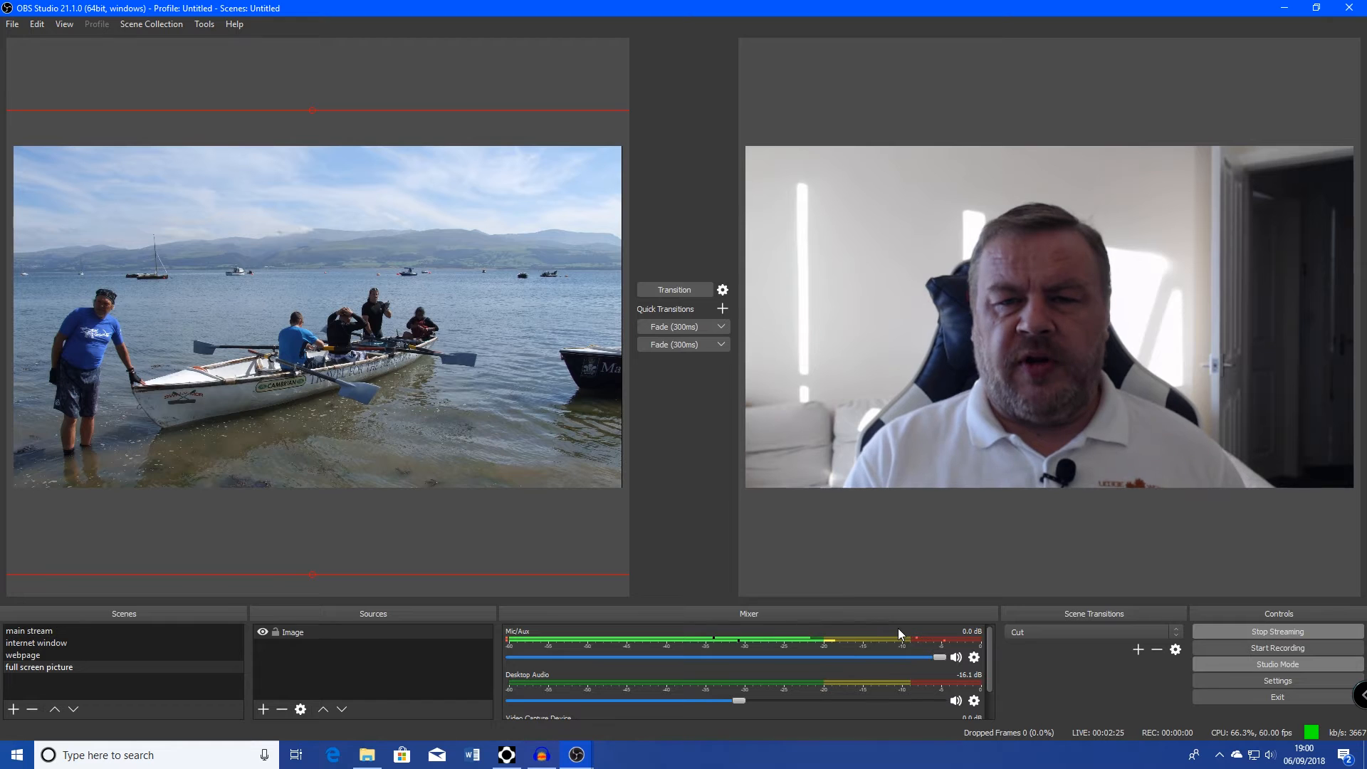
Put the internet window, webpage and main stream scenes live in turn using the scene and transition hotkeys
key(F1)
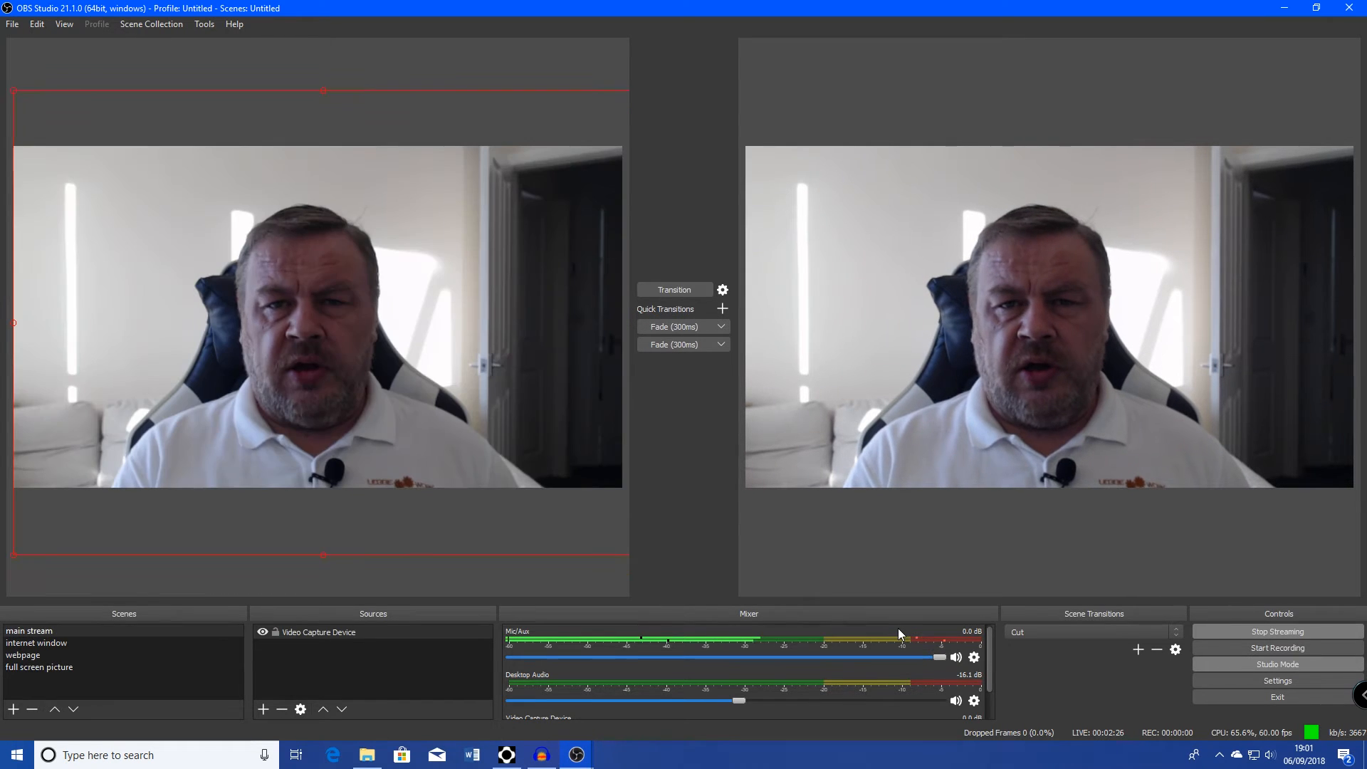
key(F2)
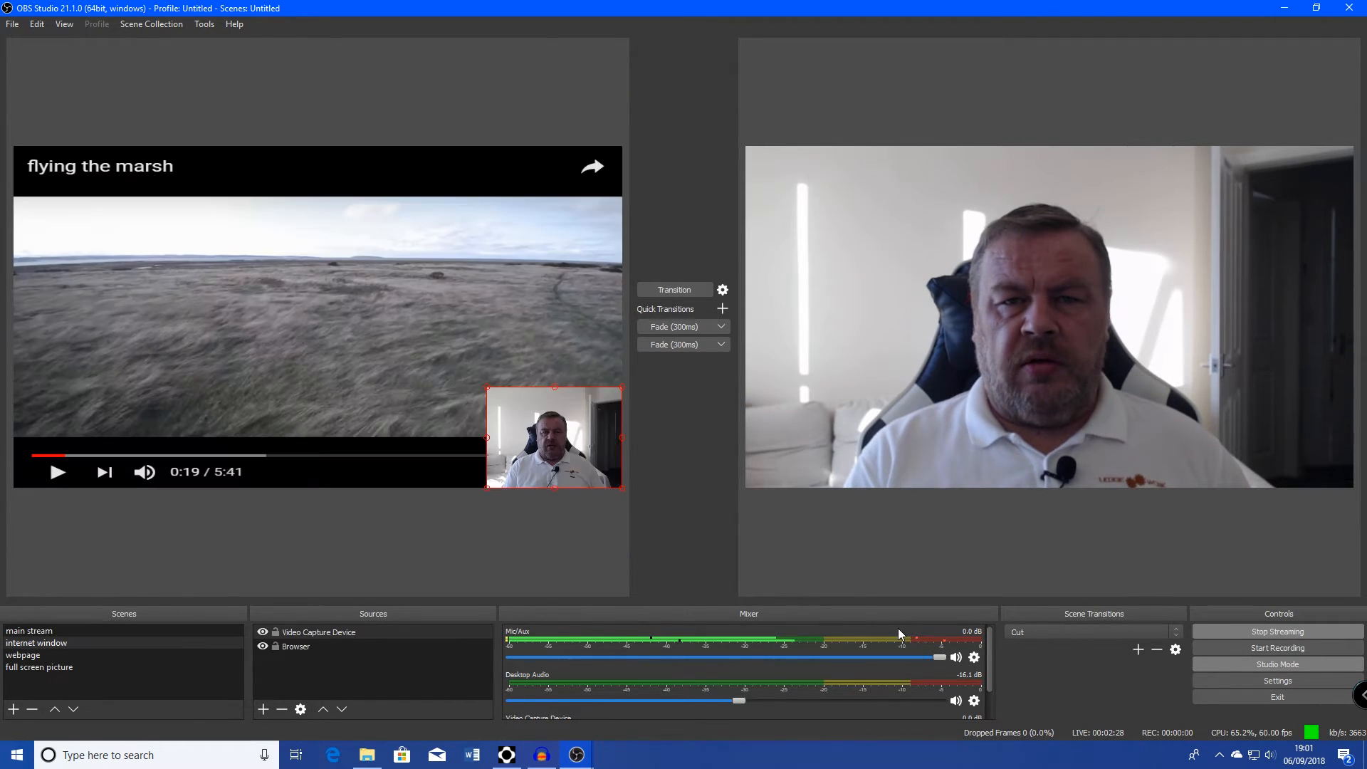
key(space)
key(F3)
key(space)
key(F1)
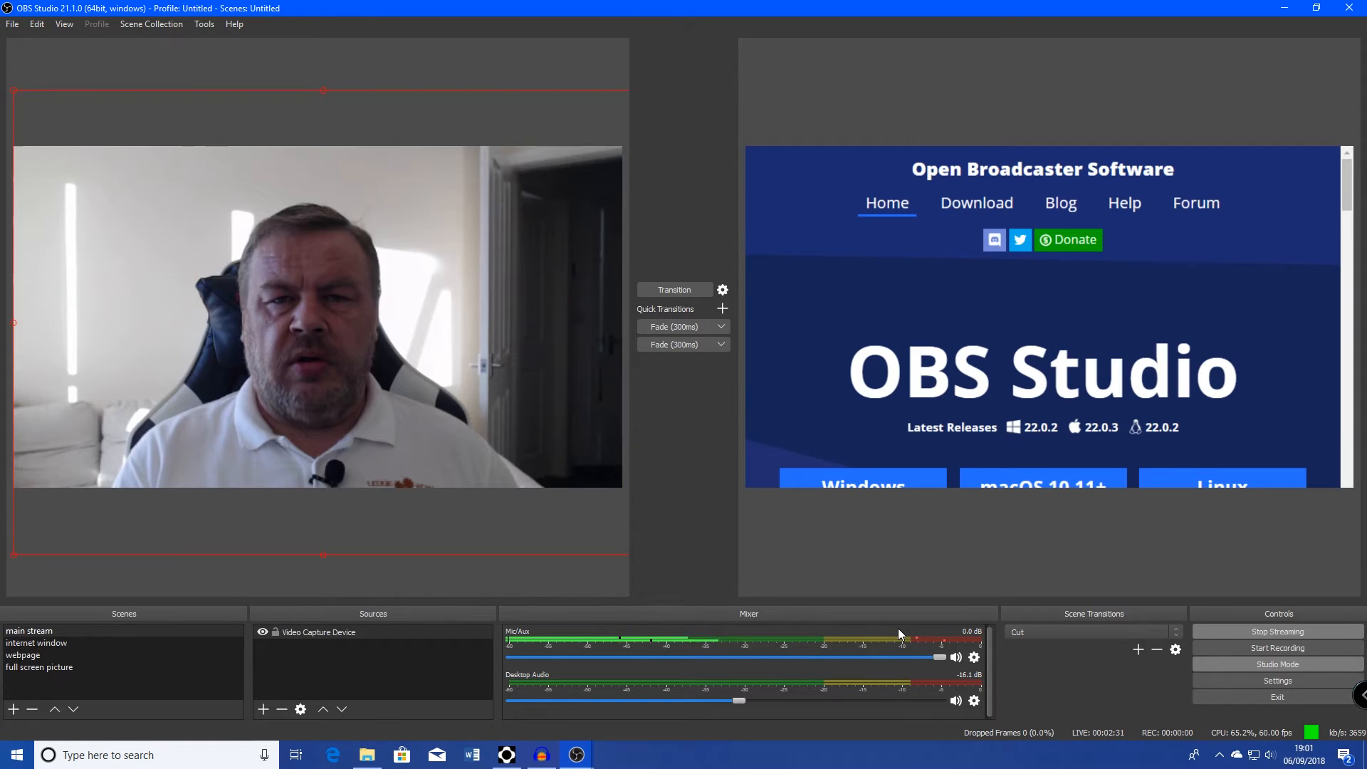
key(space)
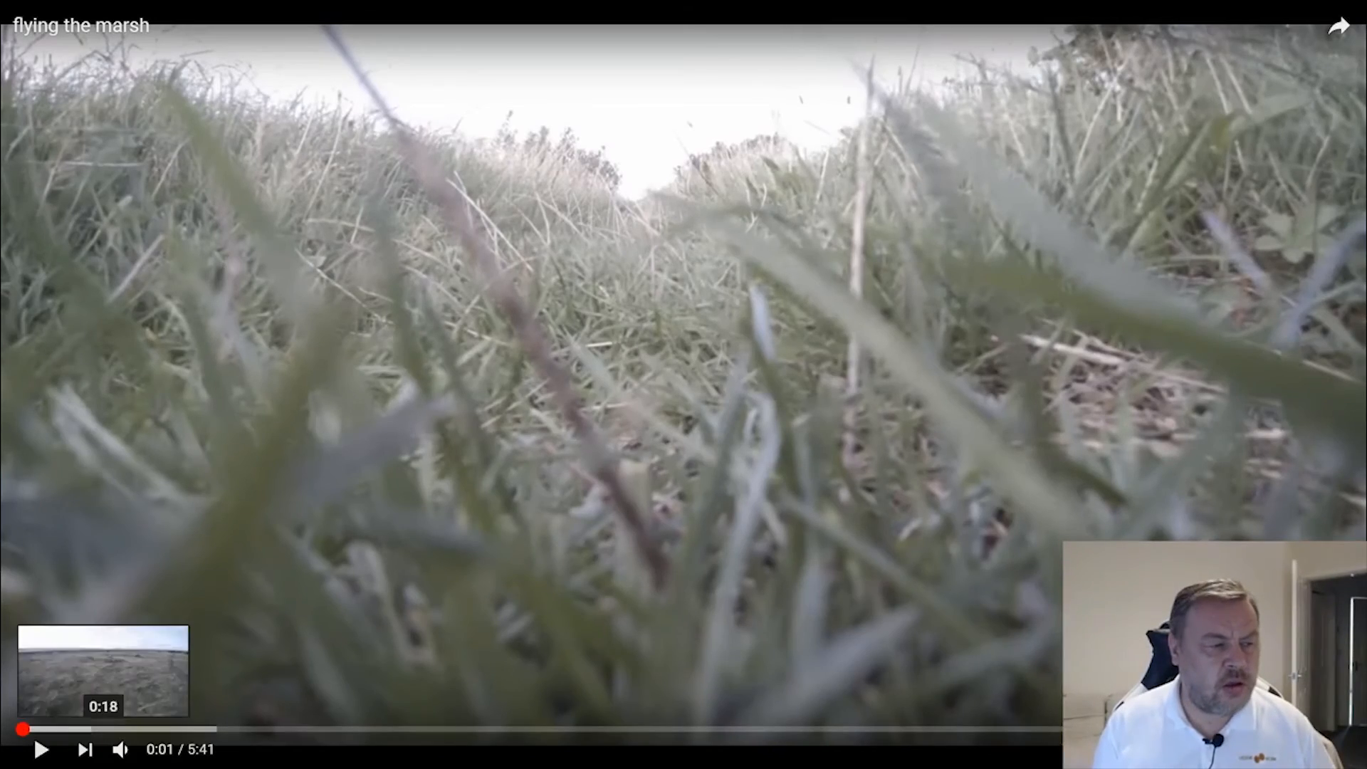
Play the flying the marsh video in the internet window scene and switch its sound off and on again
click(42, 750)
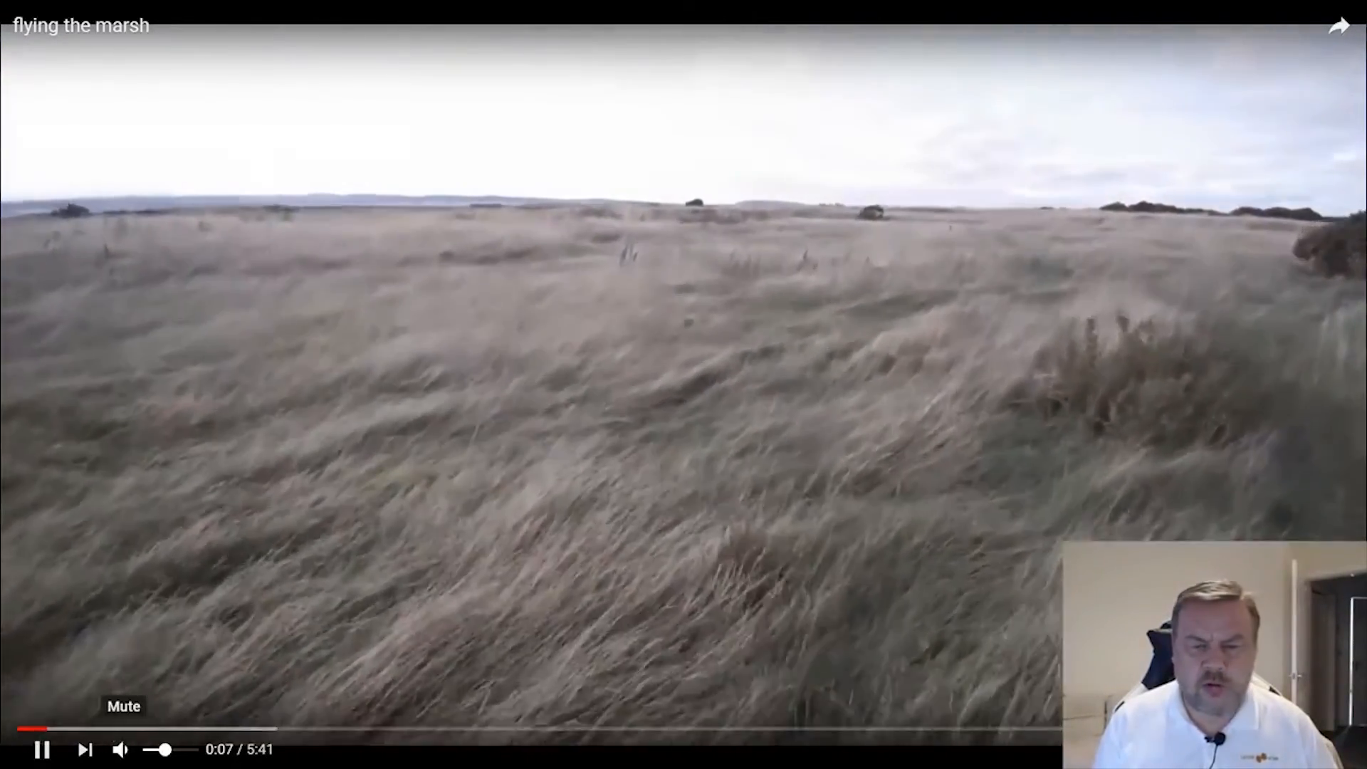
click(121, 750)
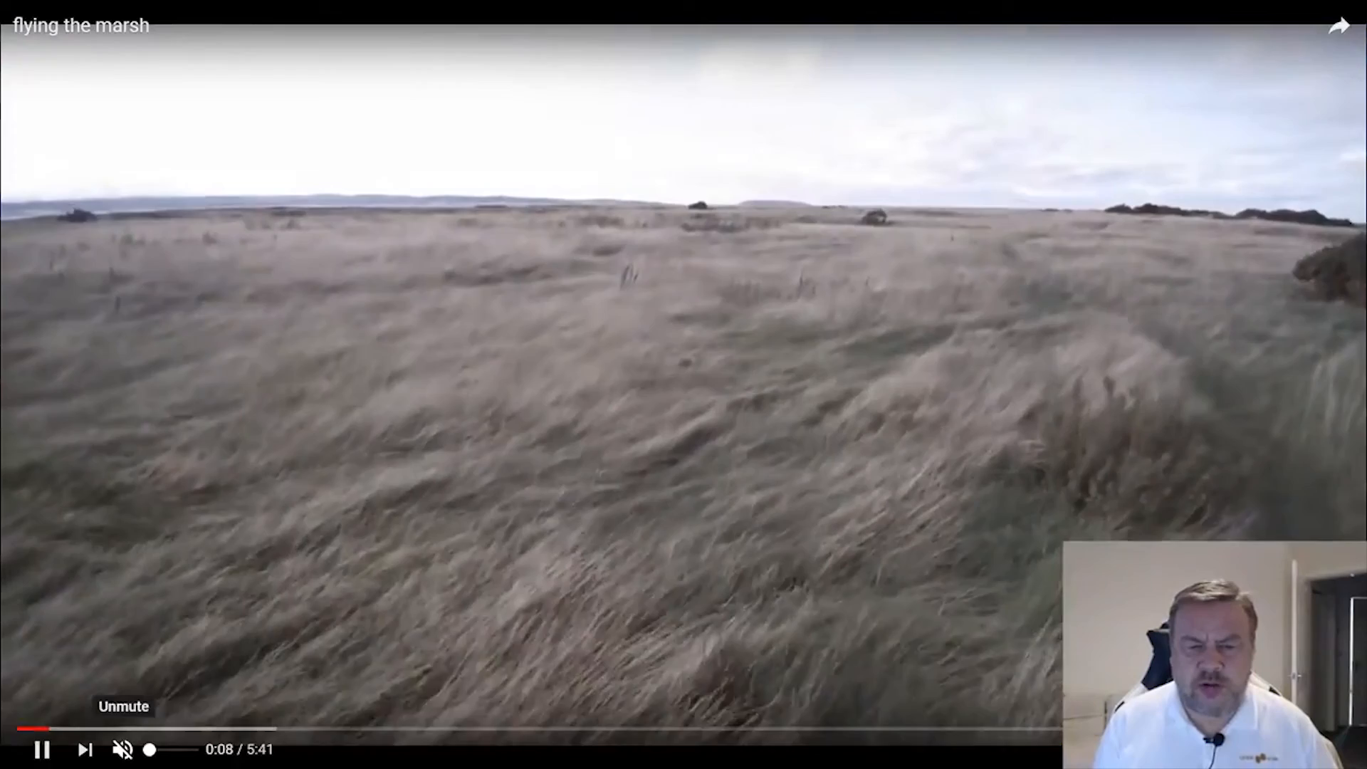
click(121, 749)
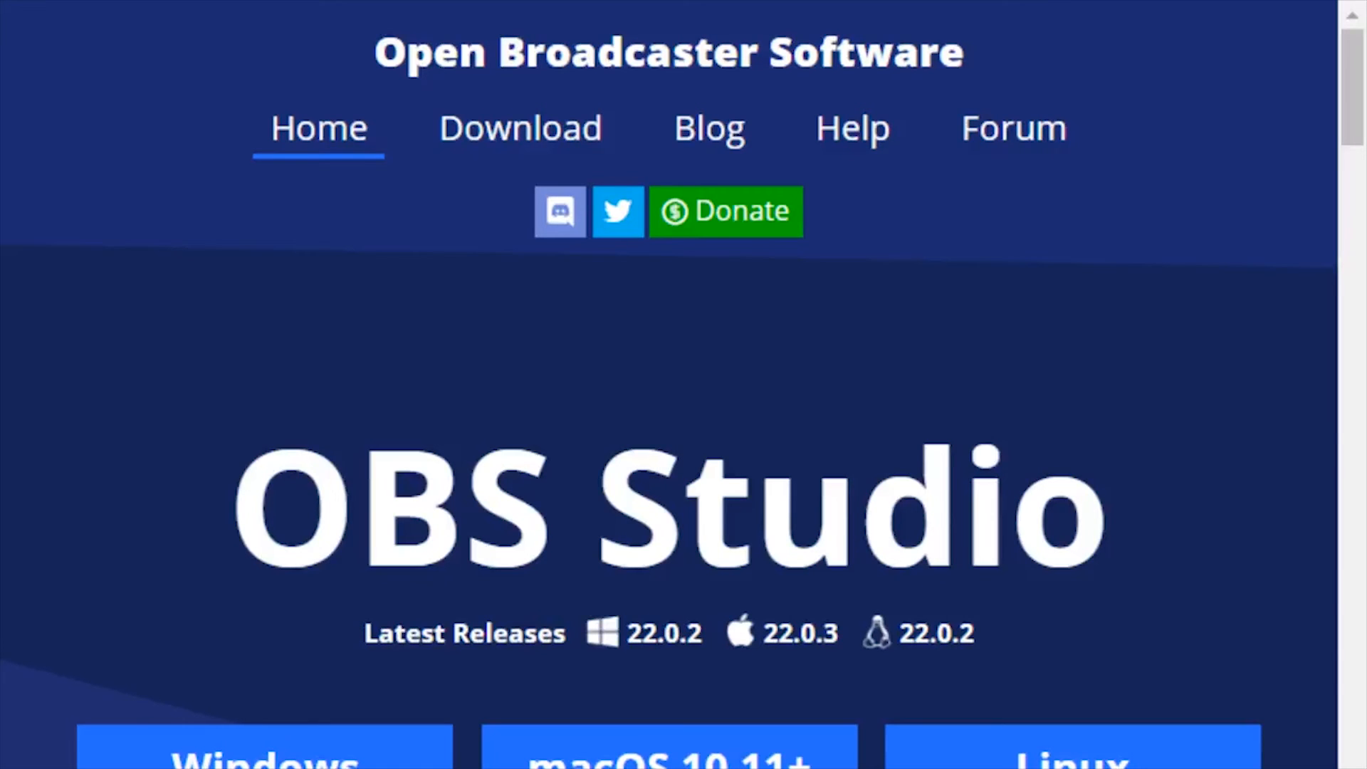
Look through the Open Broadcaster Software home page shown in the webpage scene and return to its beginning
scroll(669, 384, down, 6)
scroll(669, 384, up, 6)
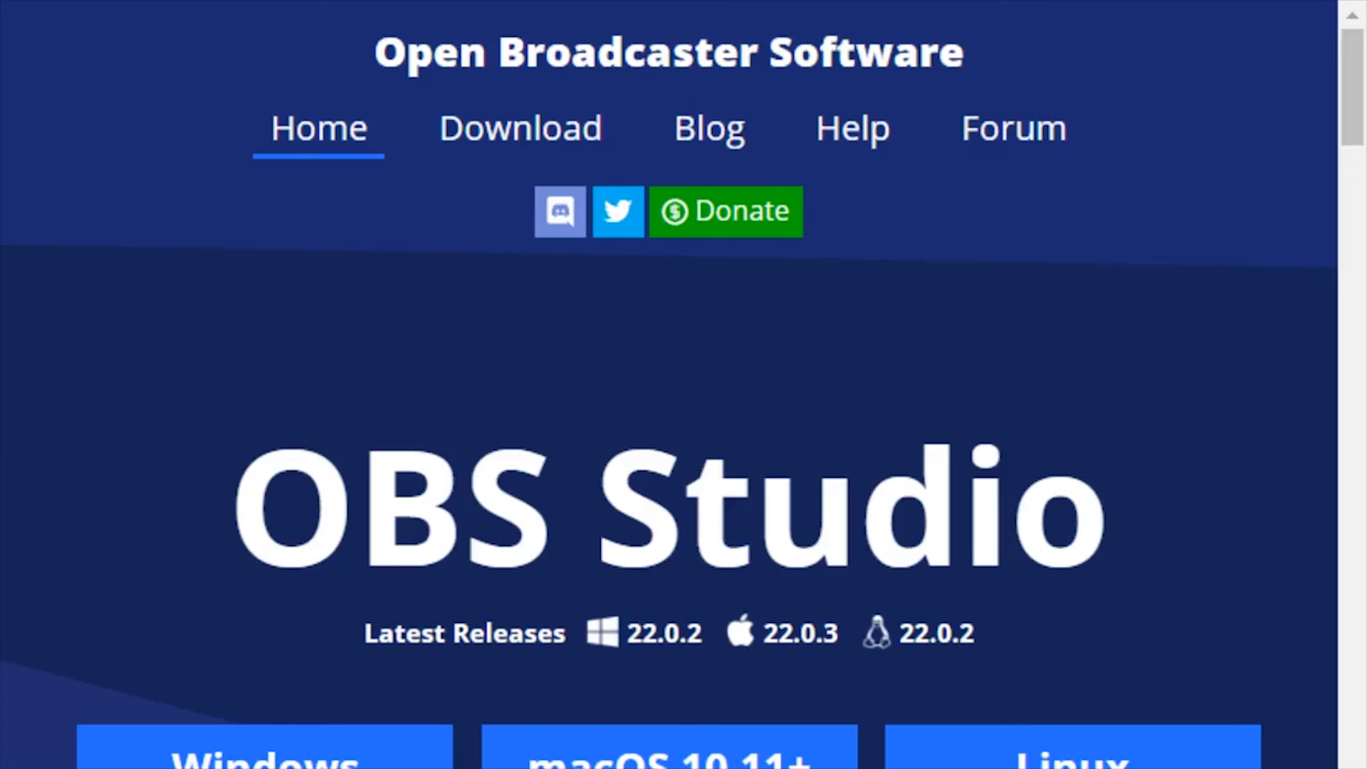